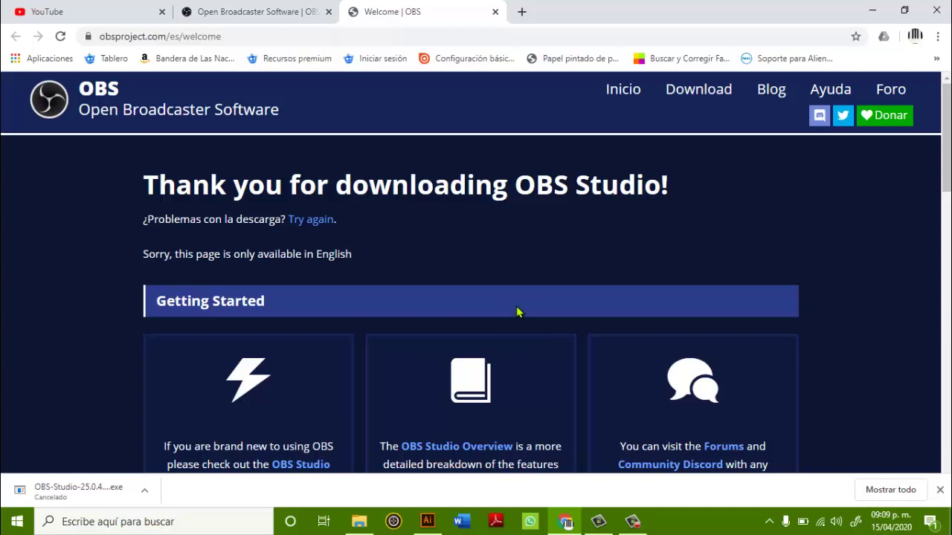
- Search Windows for "obs" and launch OBS Studio (64bit)
left_click(82, 524)
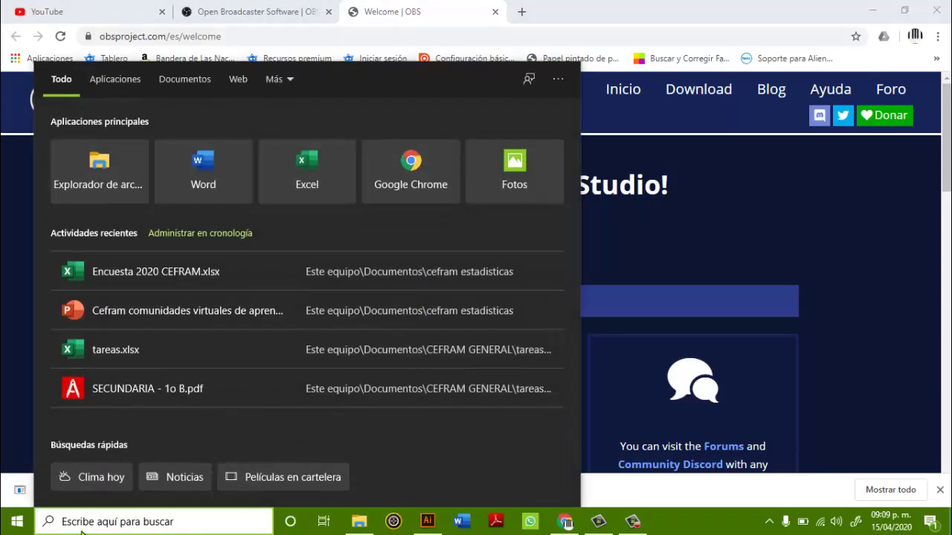
type("obe")
key("BackSpace")
type("s")
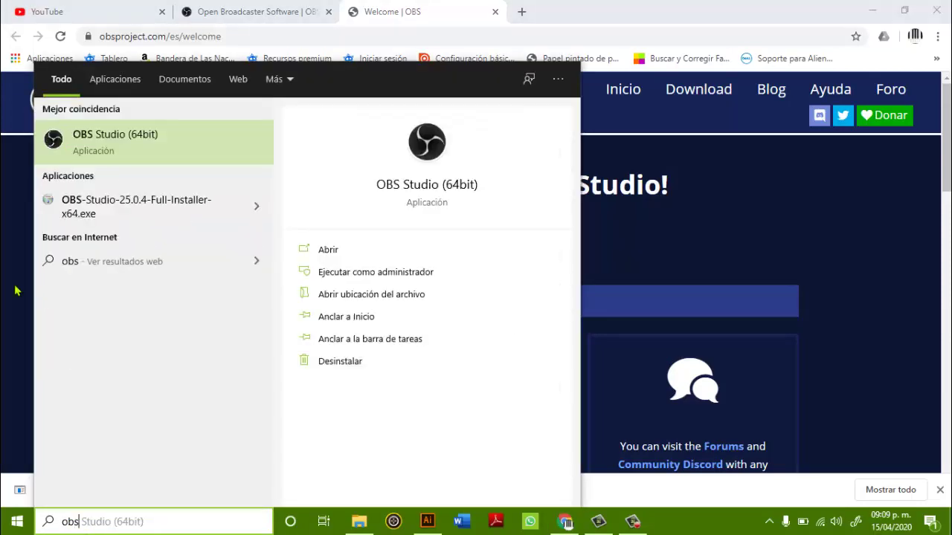
left_click(199, 153)
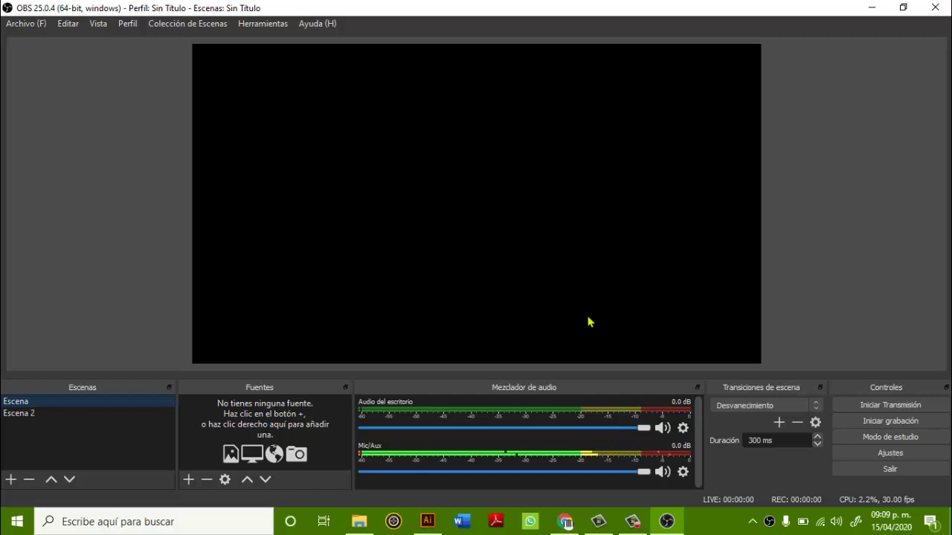
- Open the program settings to view the general options, and close them without changes
left_click(35, 23)
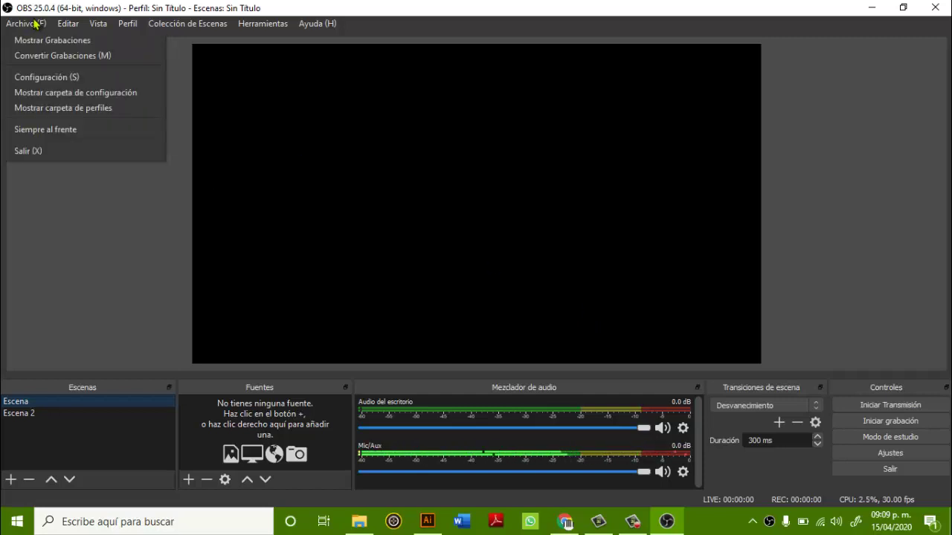
left_click(23, 81)
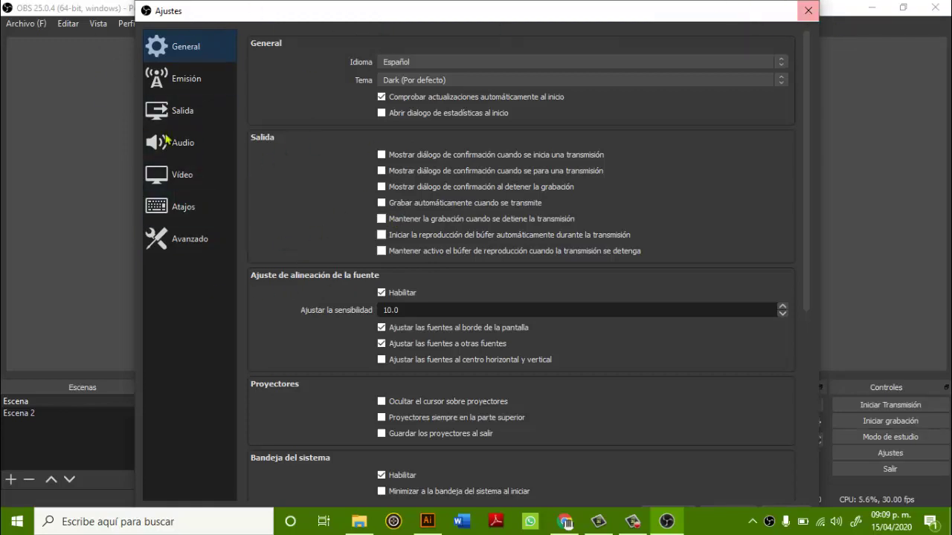
left_click(806, 12)
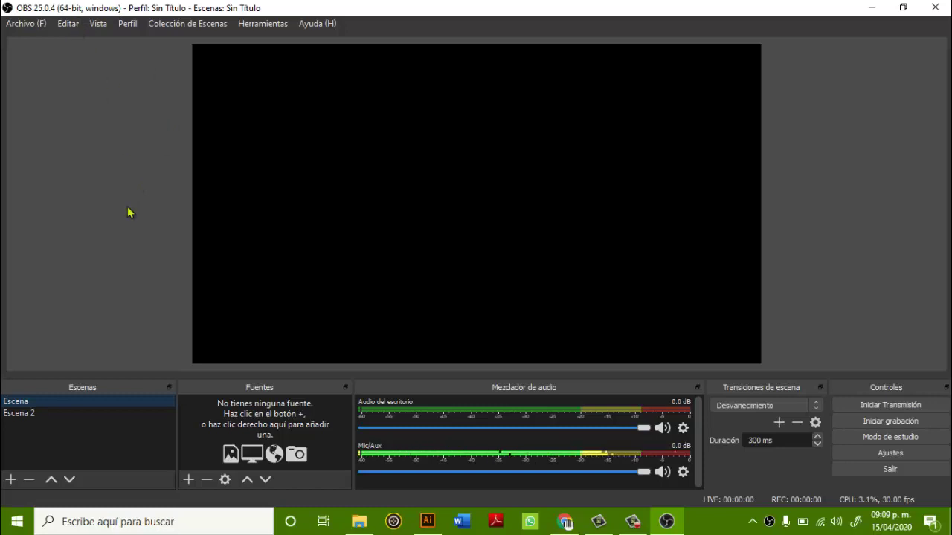
- Delete the scene named Escena and confirm the removal
left_click(18, 413)
left_click(18, 406)
right_click(21, 404)
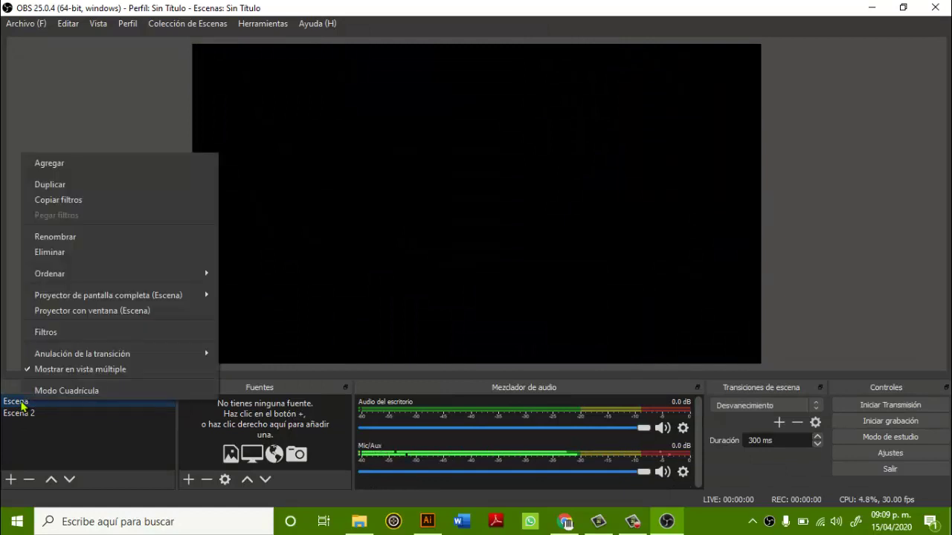
left_click(54, 253)
left_click(501, 276)
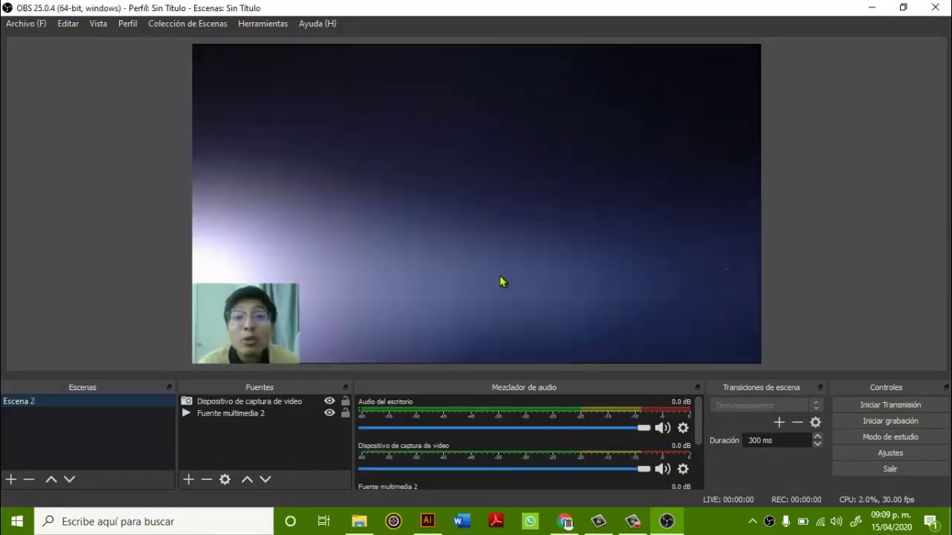
- Try to delete the remaining scene, Escena 2
right_click(60, 402)
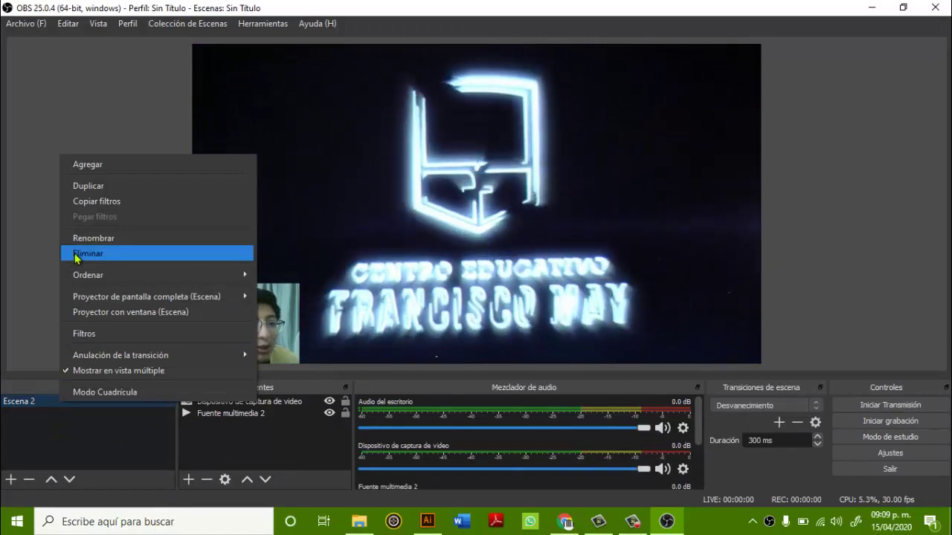
left_click(78, 255)
left_click(528, 277)
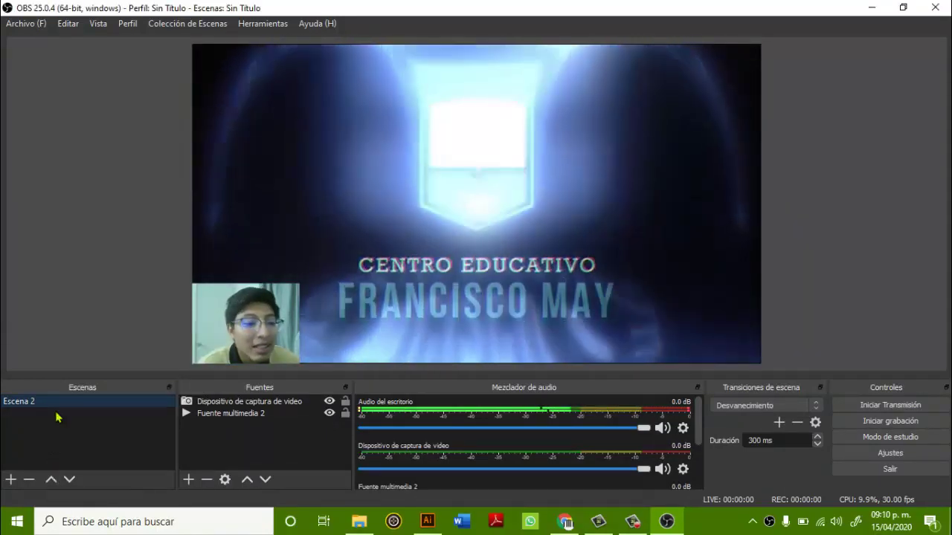
right_click(38, 391)
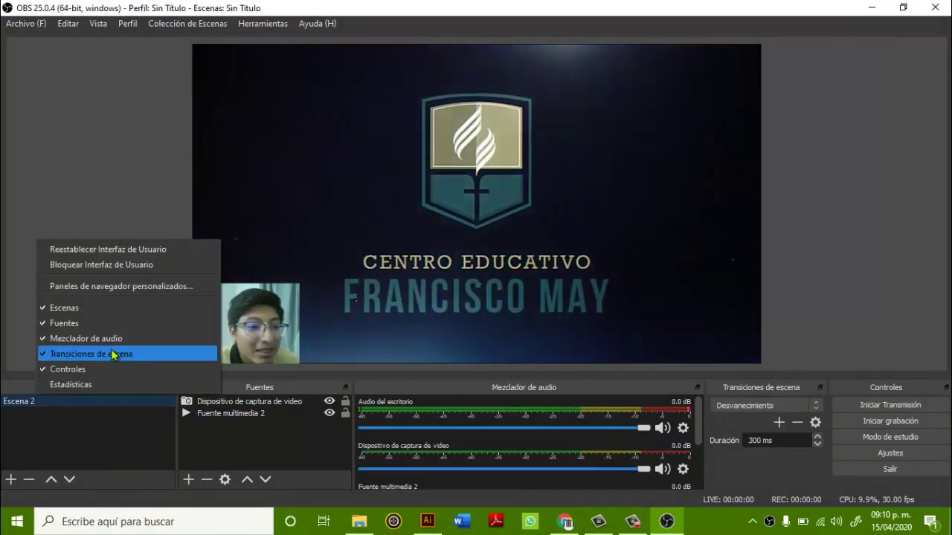
left_click(127, 439)
- Delete the video capture device source and the Fuente multimedia 2 source from Escena 2
left_click(202, 401)
right_click(208, 402)
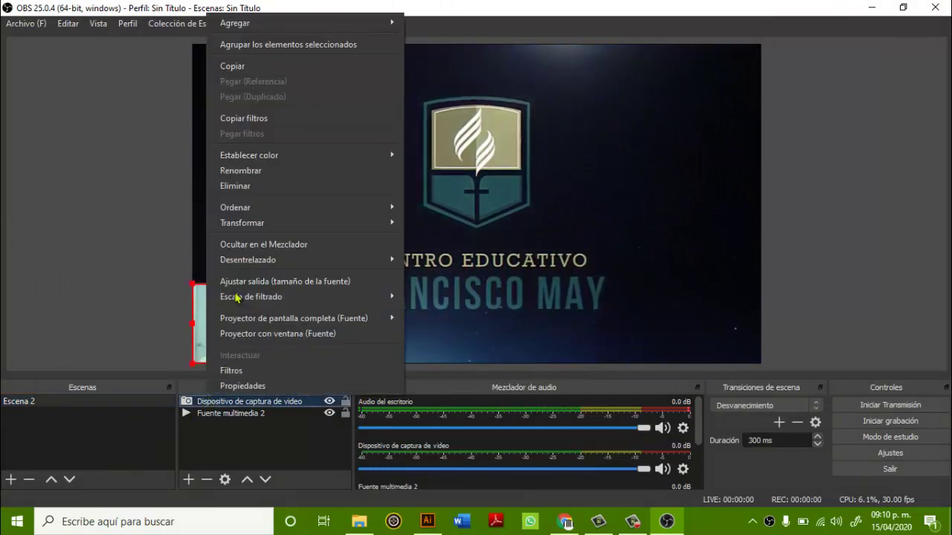
left_click(235, 186)
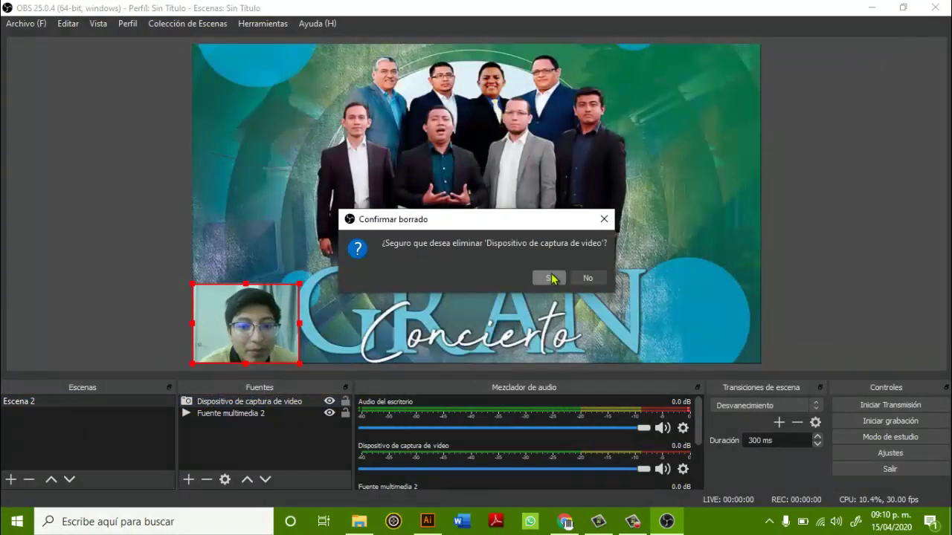
left_click(549, 278)
right_click(252, 322)
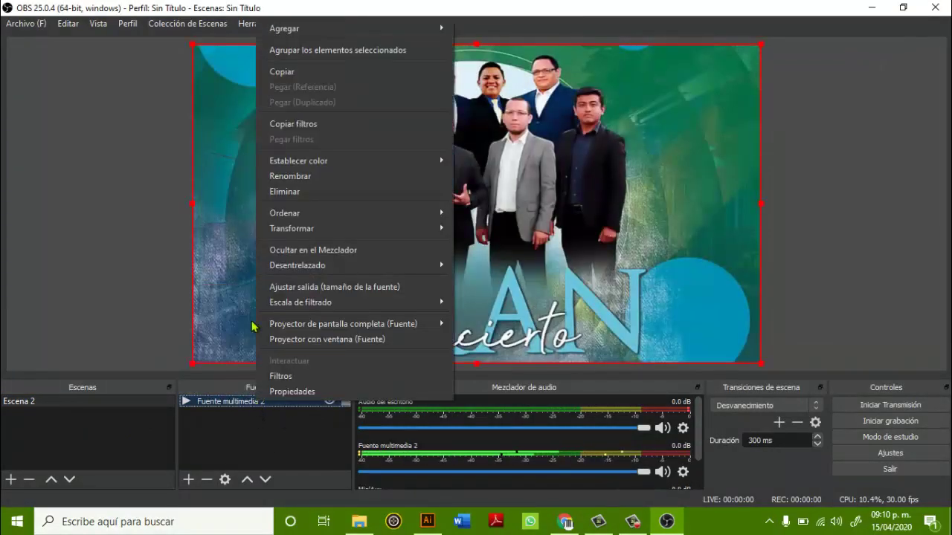
left_click(309, 192)
left_click(525, 277)
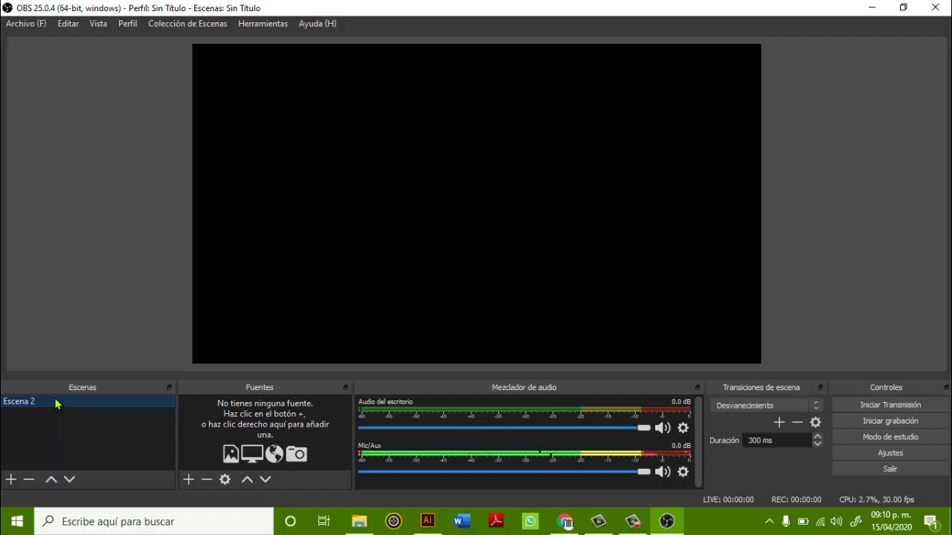
- Try again to delete Escena 2, and dismiss the notice and scene options
right_click(12, 405)
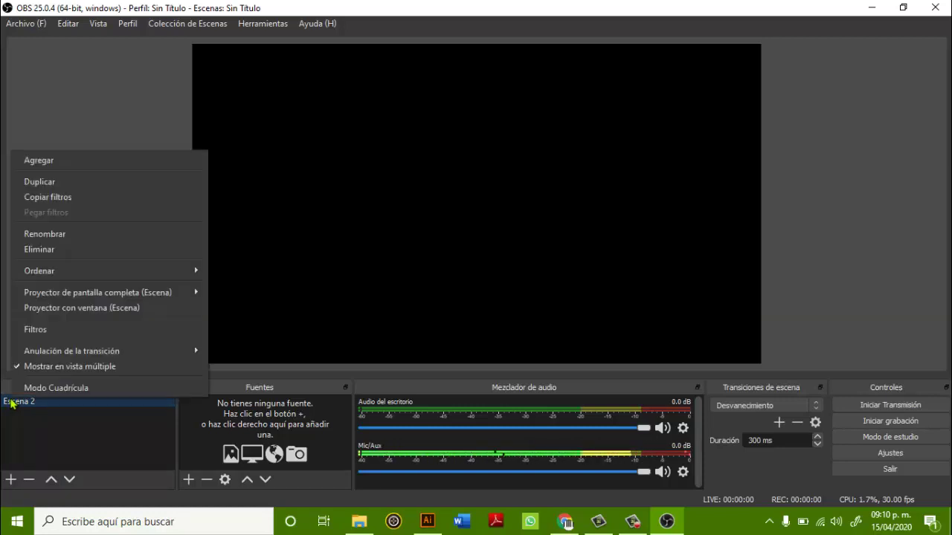
left_click(15, 250)
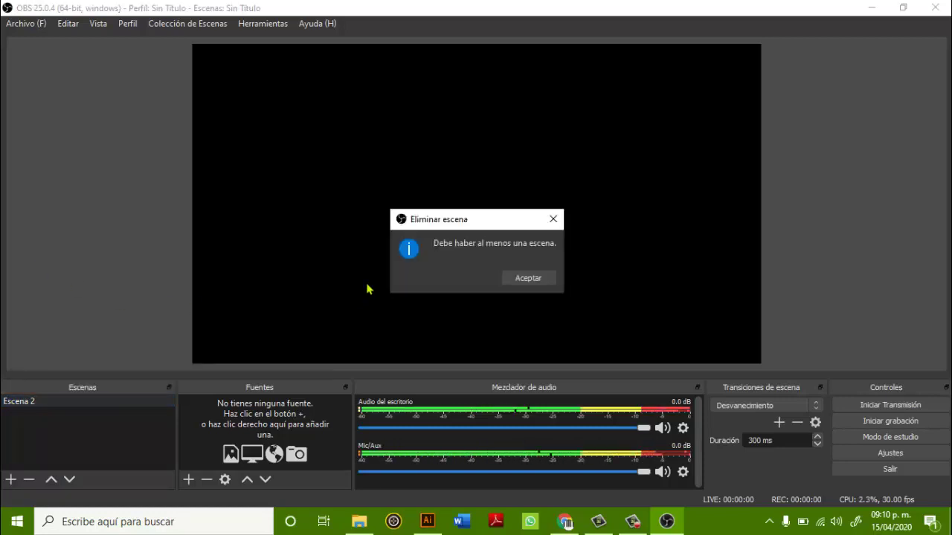
left_click(537, 276)
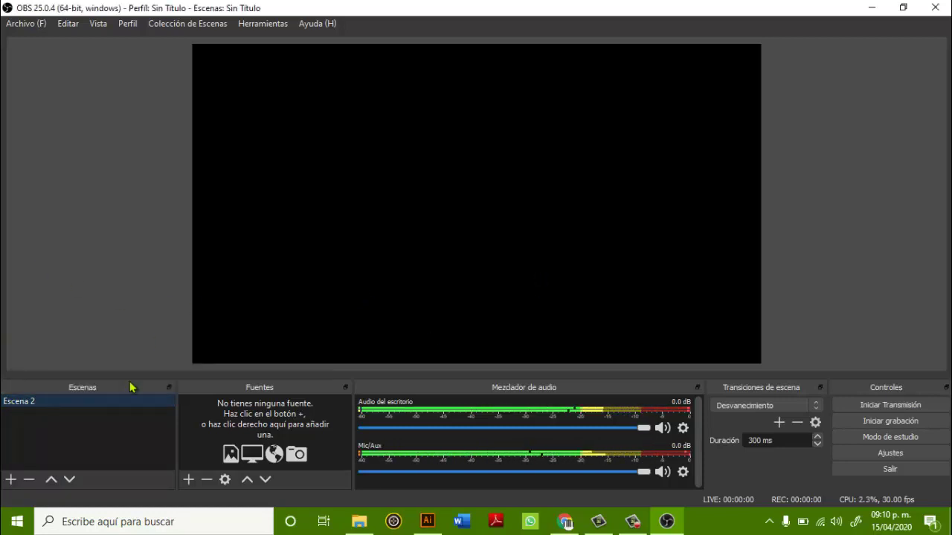
right_click(32, 407)
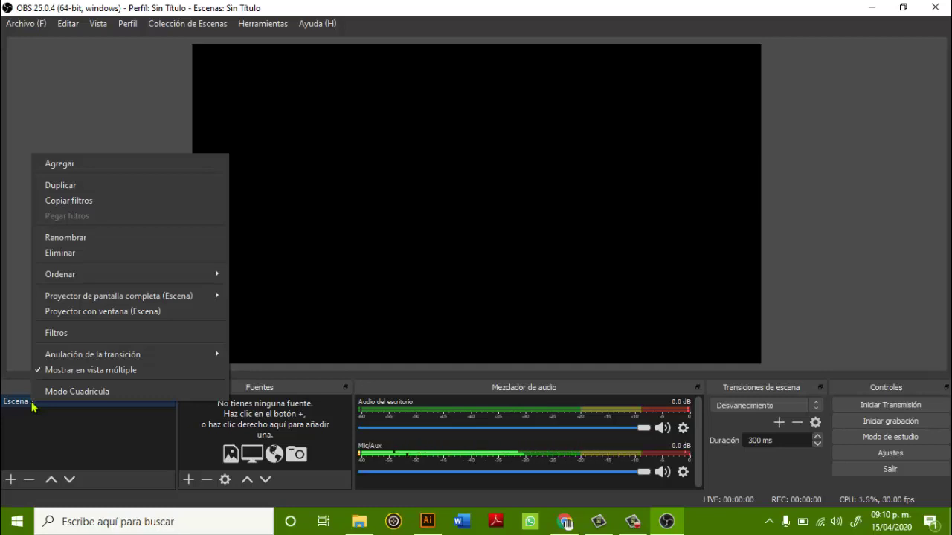
left_click(22, 402)
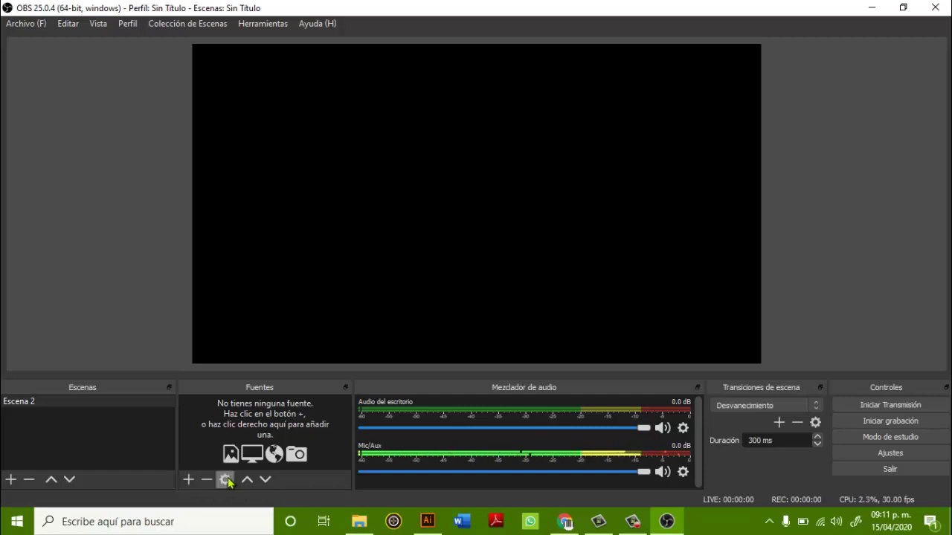
- Add a new display capture source named "Captura de pantalla 1" to Escena 2
left_click(189, 479)
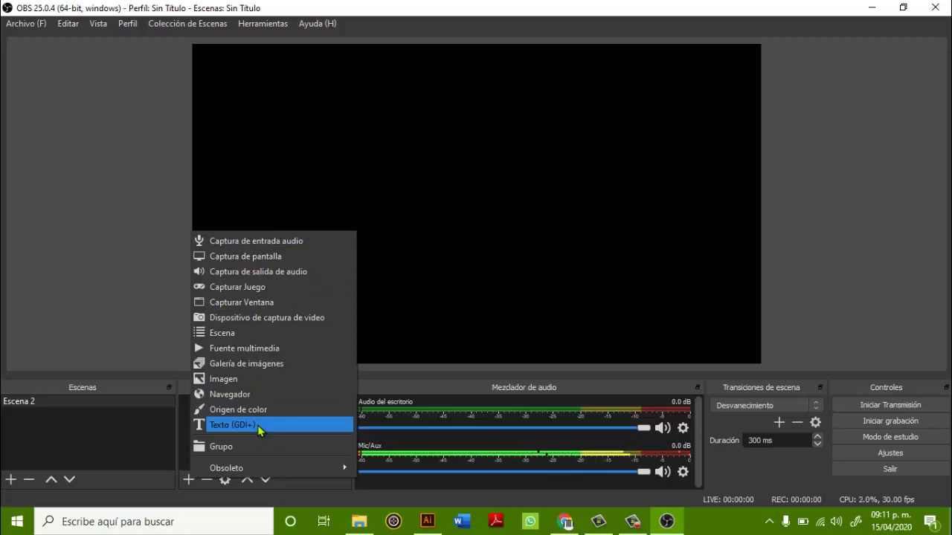
left_click(258, 256)
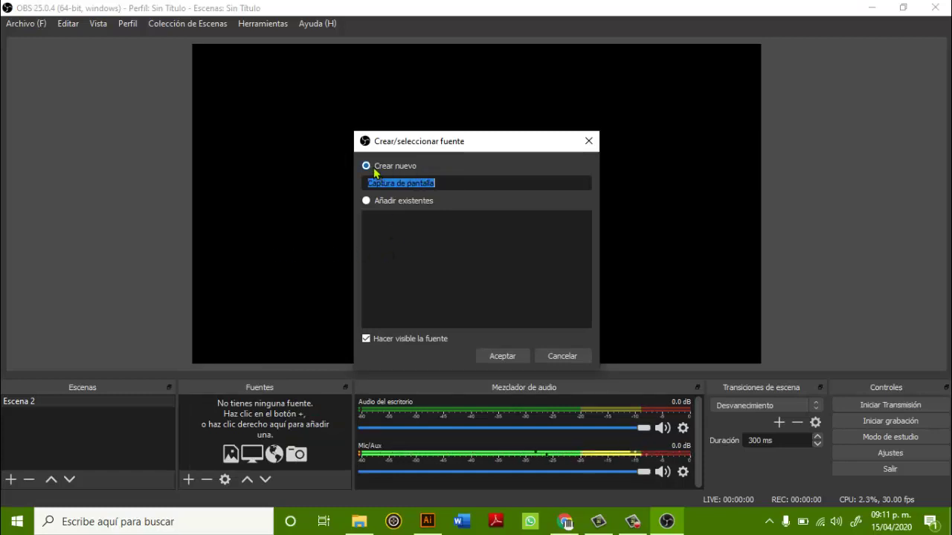
left_click_drag(423, 180, 107, 183)
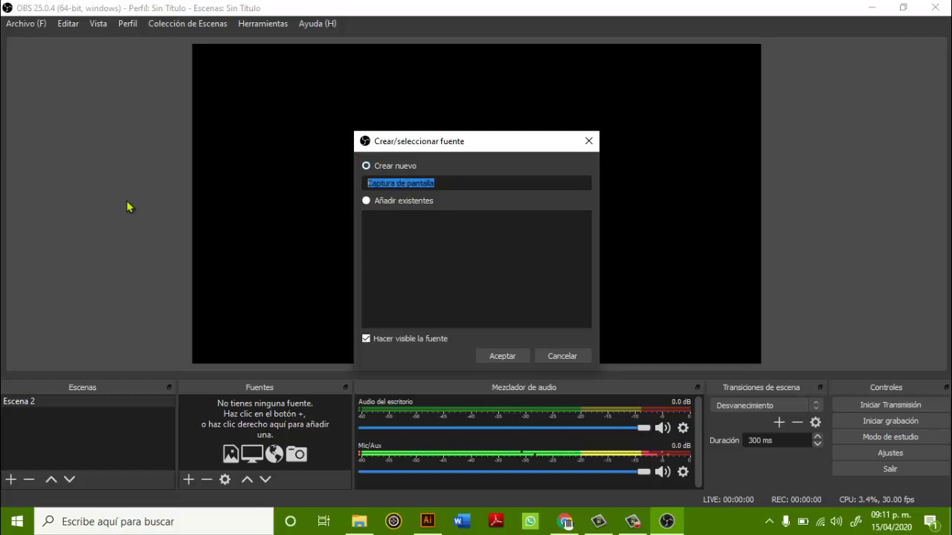
key("Right")
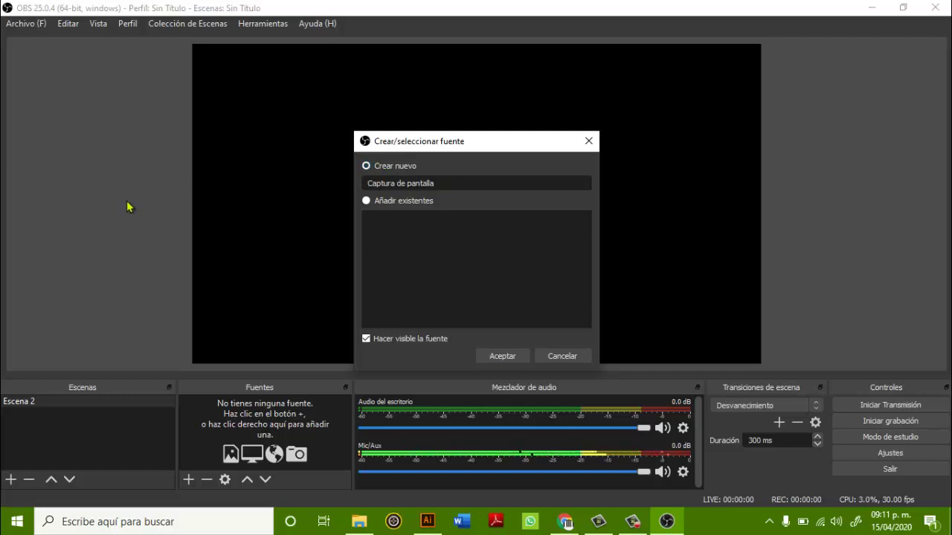
key("ctrl+a")
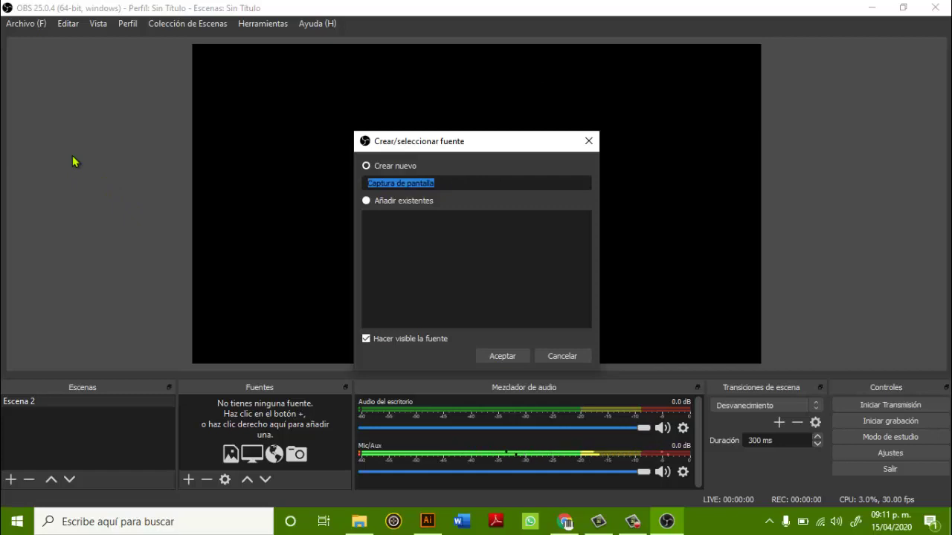
key("Right")
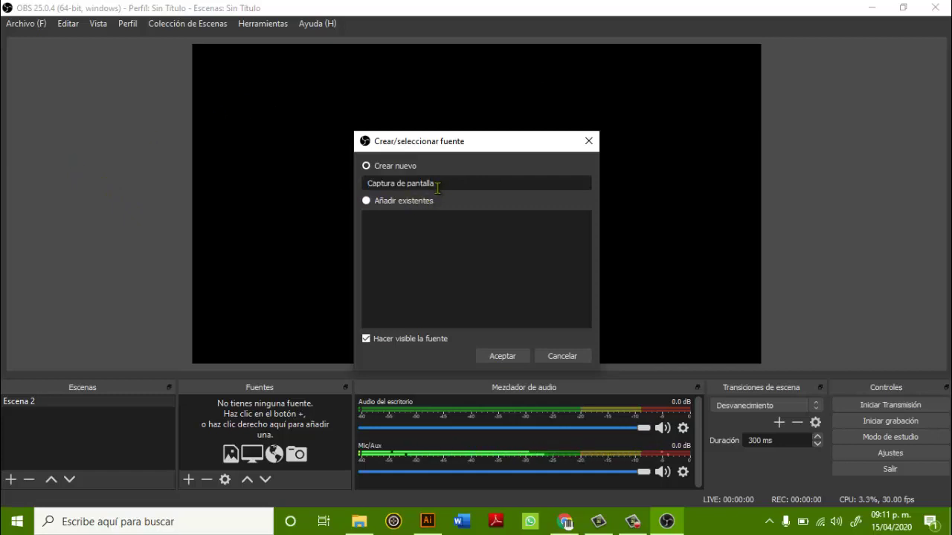
type("1")
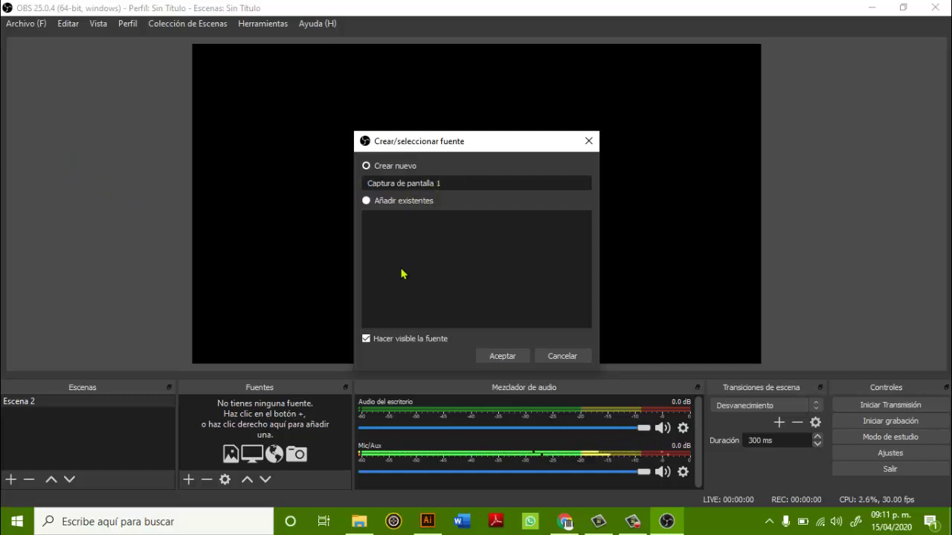
left_click(505, 357)
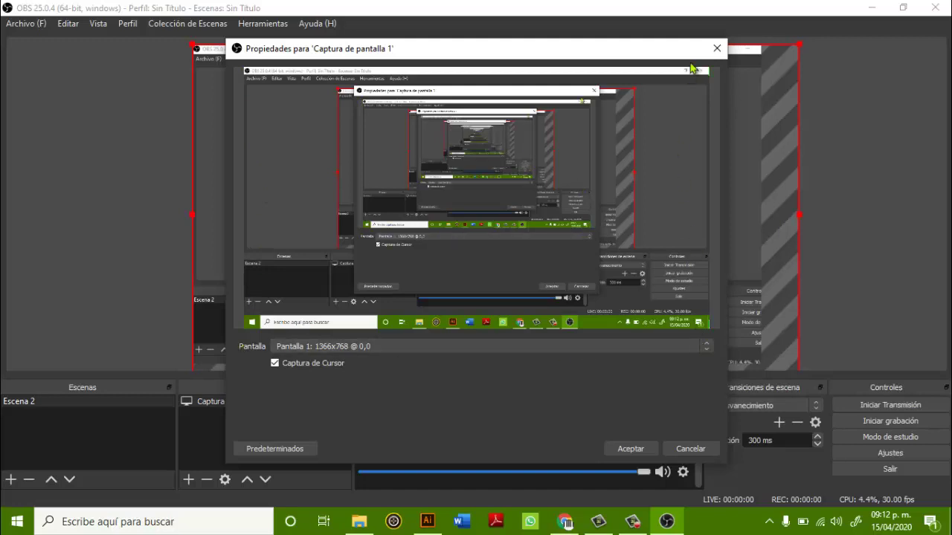
- Accept the display capture properties with Pantalla 1: 1366x768 selected and cursor capture enabled
left_click(335, 346)
left_click(336, 350)
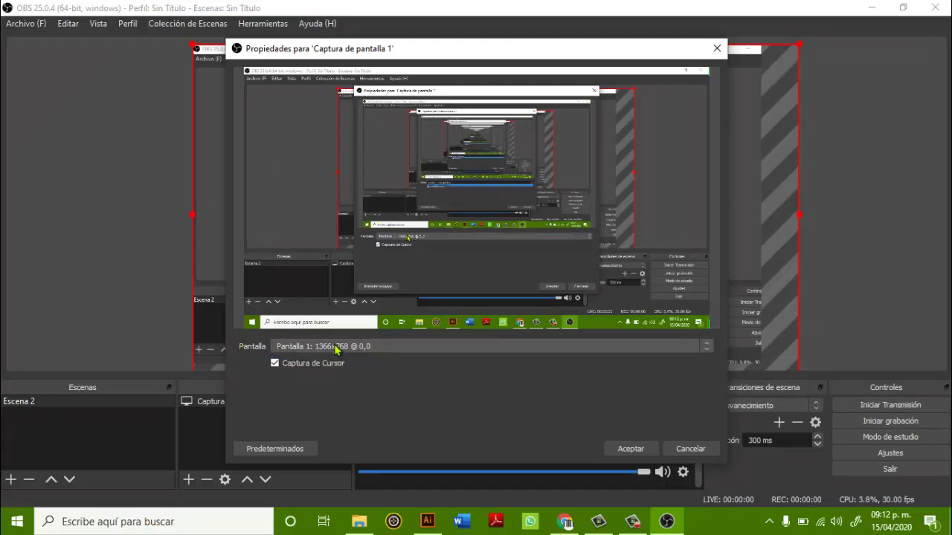
left_click(336, 350)
left_click(339, 358)
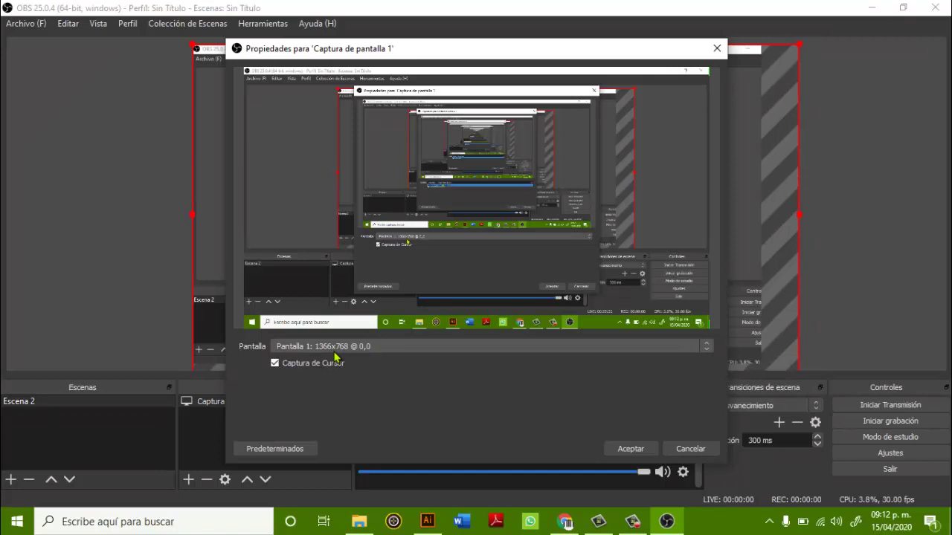
left_click(275, 363)
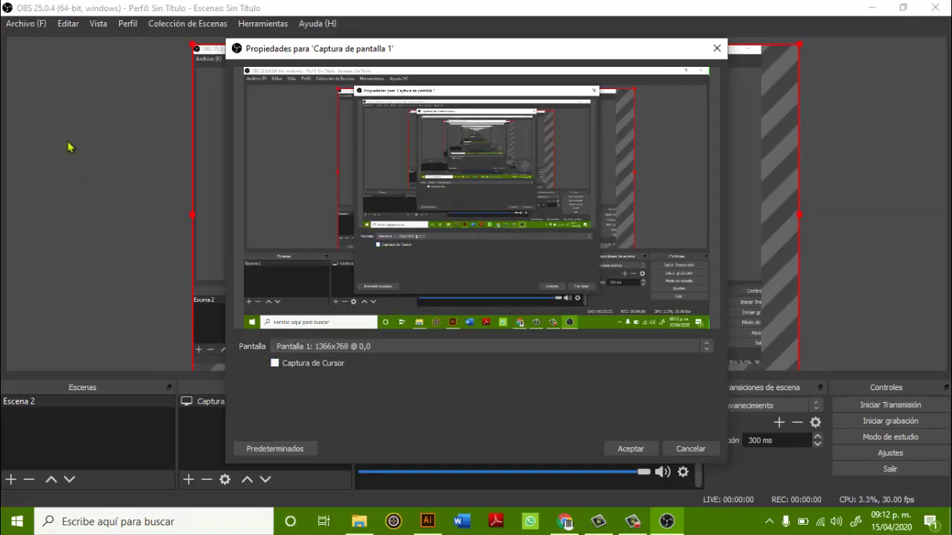
left_click(275, 363)
left_click(629, 449)
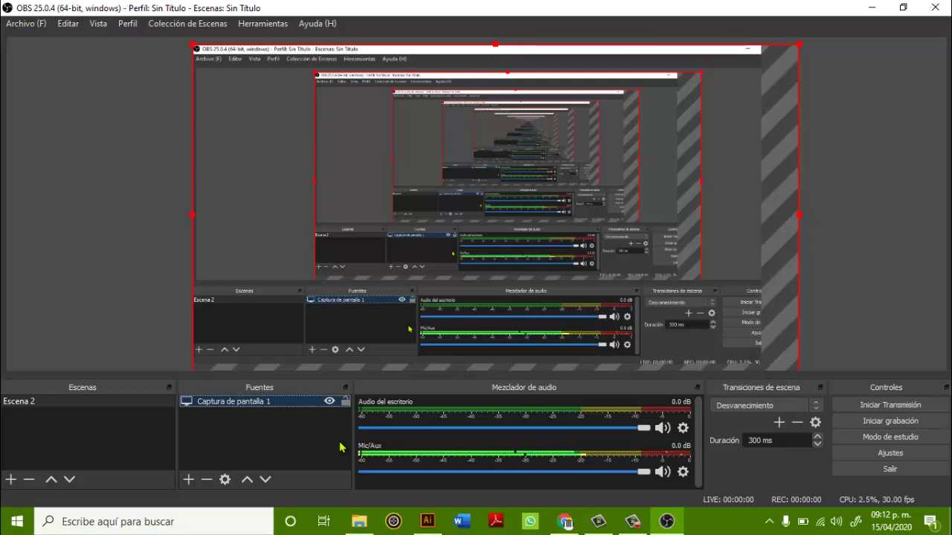
- Add a new video capture device source named "camara" and choose Logitech Webcam C930e as its device
left_click(188, 479)
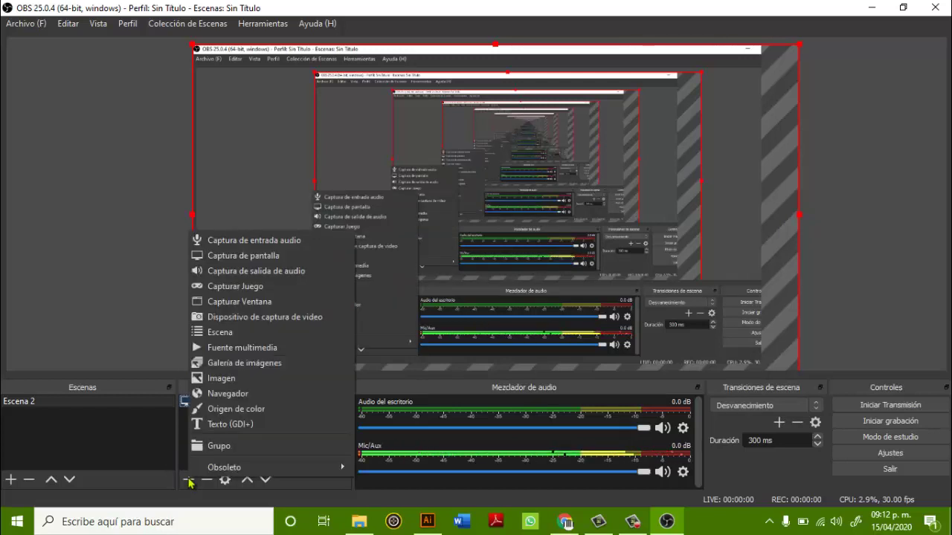
left_click(273, 320)
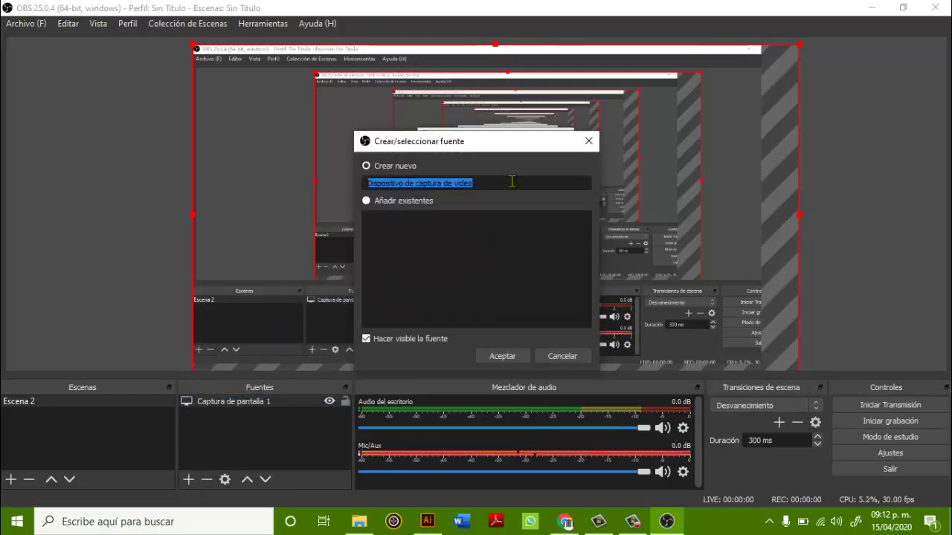
key("BackSpace")
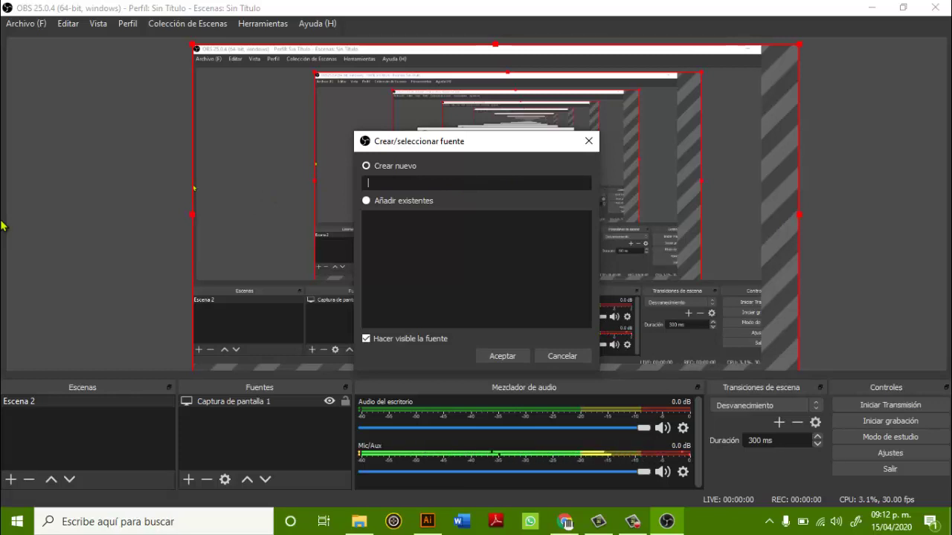
type("camara")
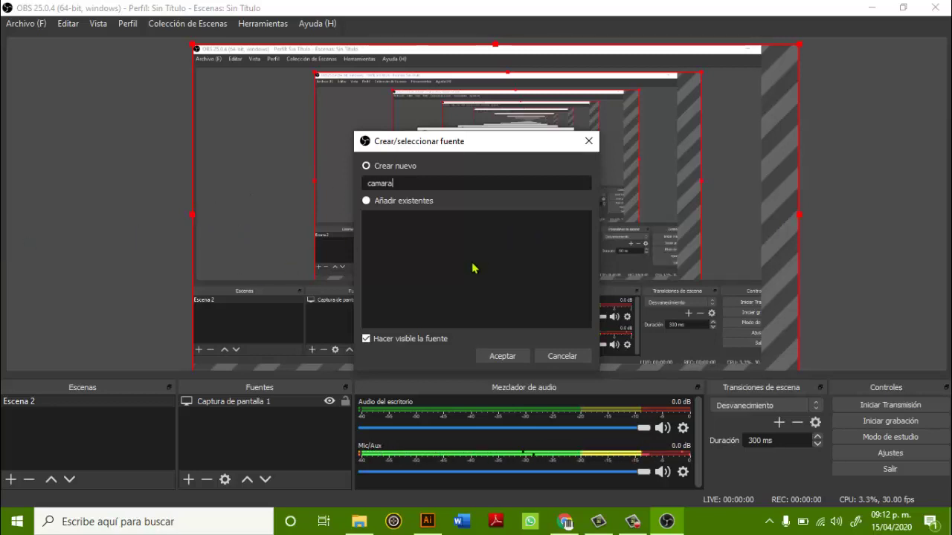
left_click(495, 359)
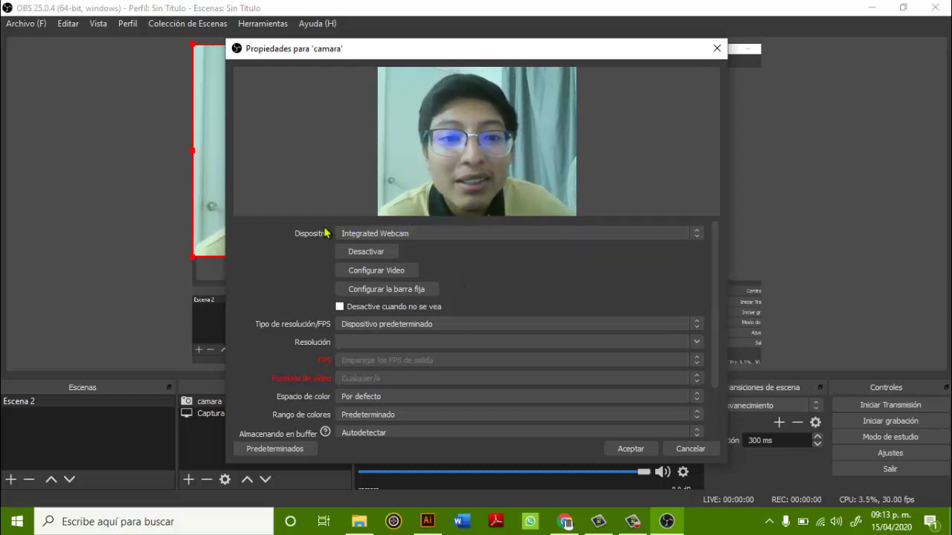
left_click(355, 236)
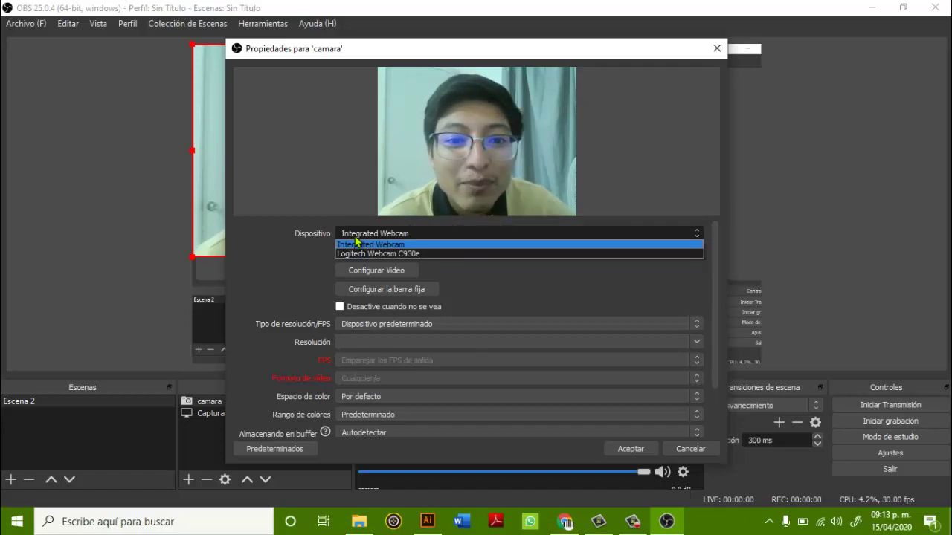
left_click(510, 255)
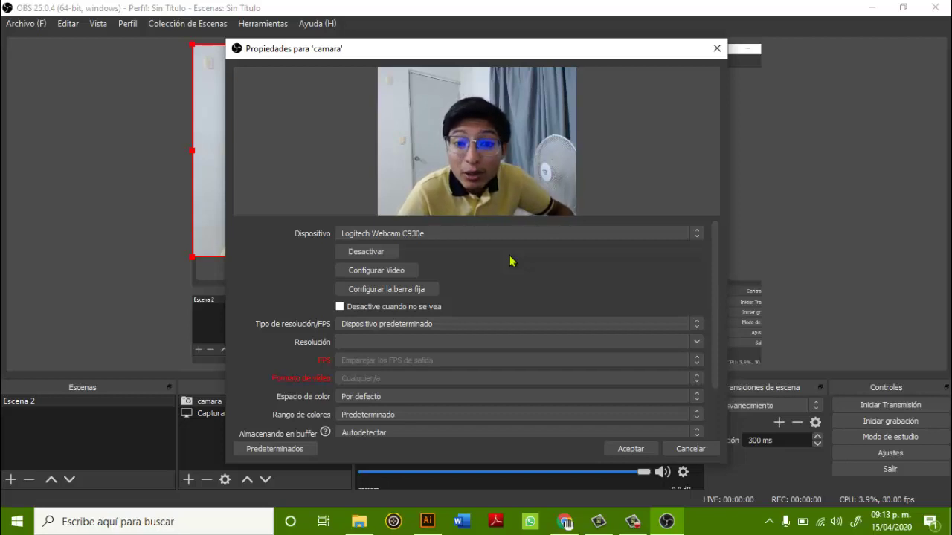
- In the webcam's video configuration, raise the brightness to 240 and lower the contrast to 0
left_click(365, 270)
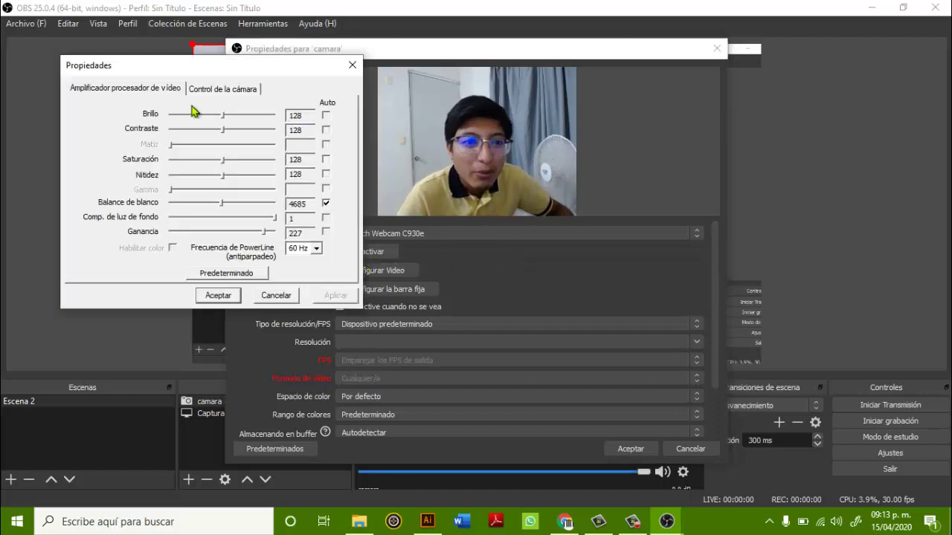
left_click(352, 64)
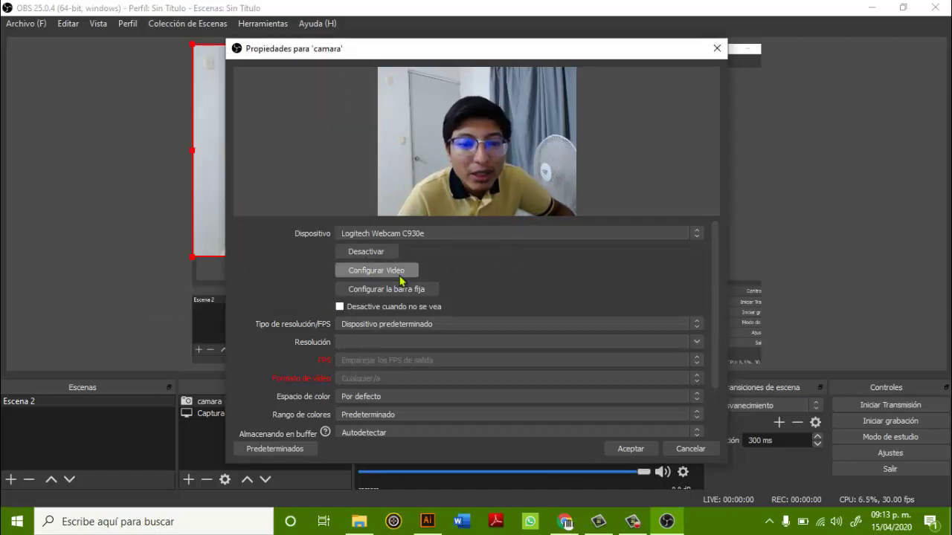
left_click(384, 272)
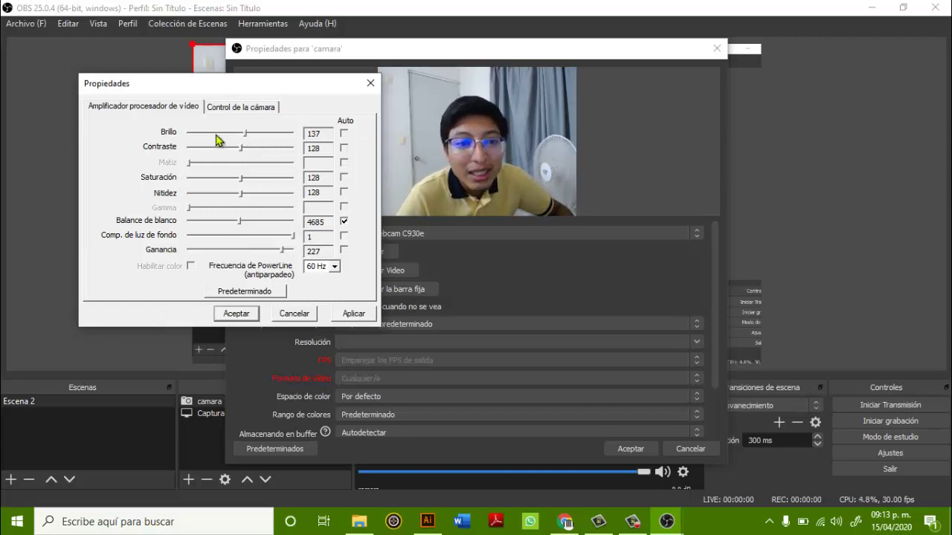
left_click_drag(247, 139, 289, 139)
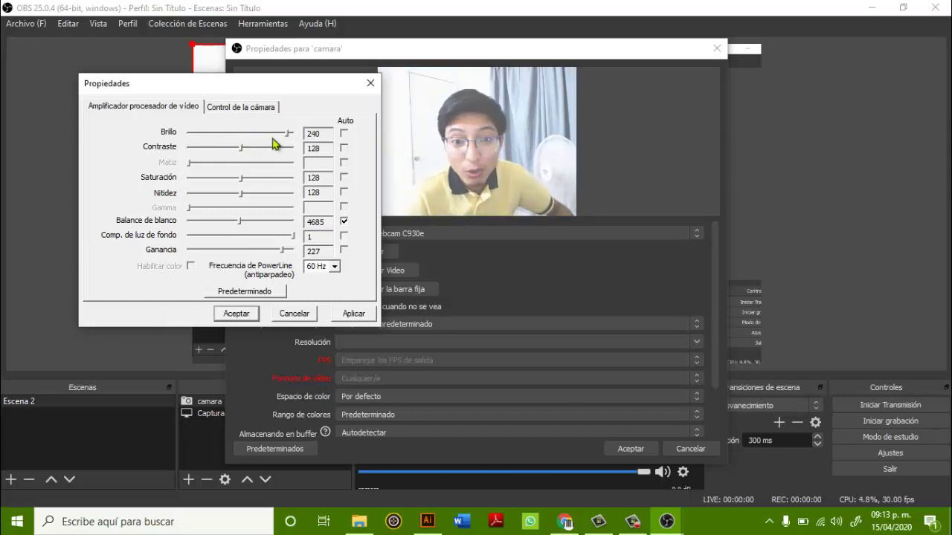
left_click_drag(235, 149, 162, 151)
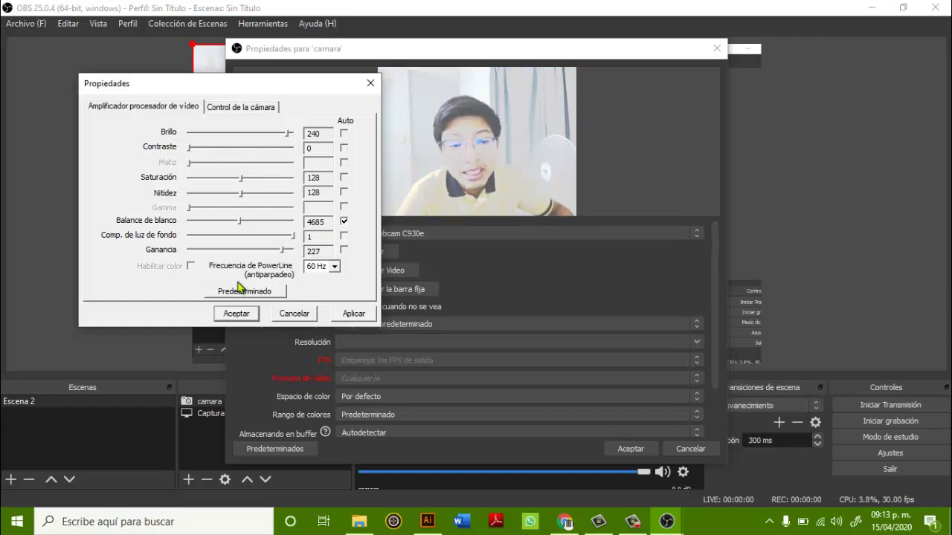
- Restore and apply the webcam's default video settings, and accept the properties of the camara source
left_click(214, 295)
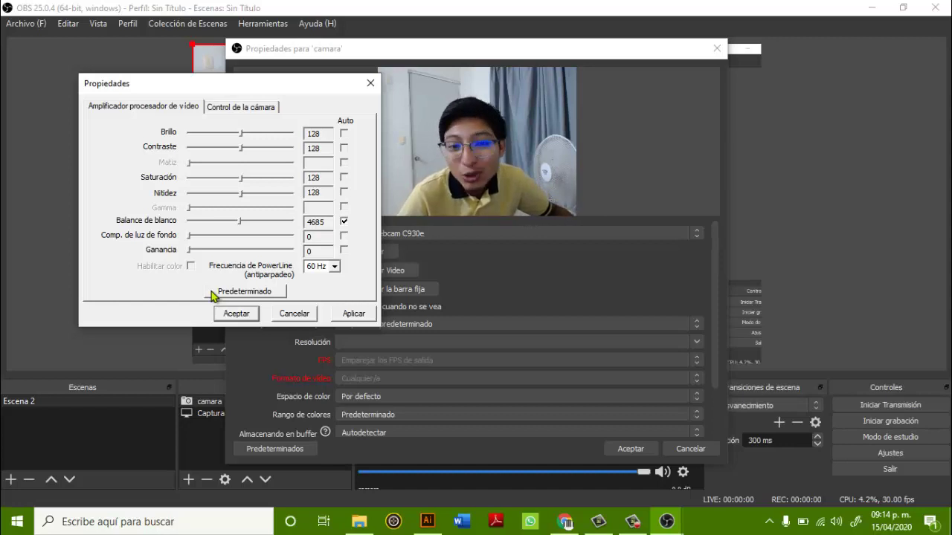
left_click(355, 313)
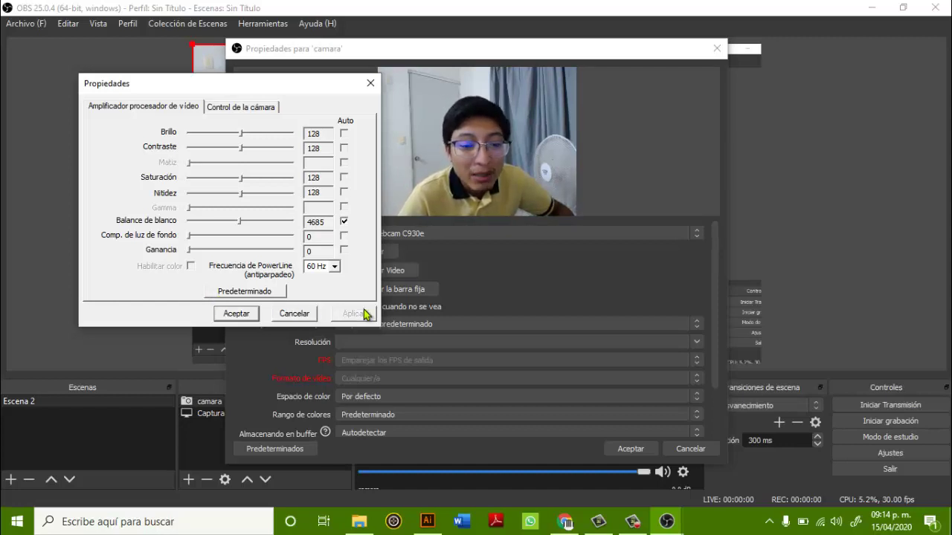
left_click(236, 313)
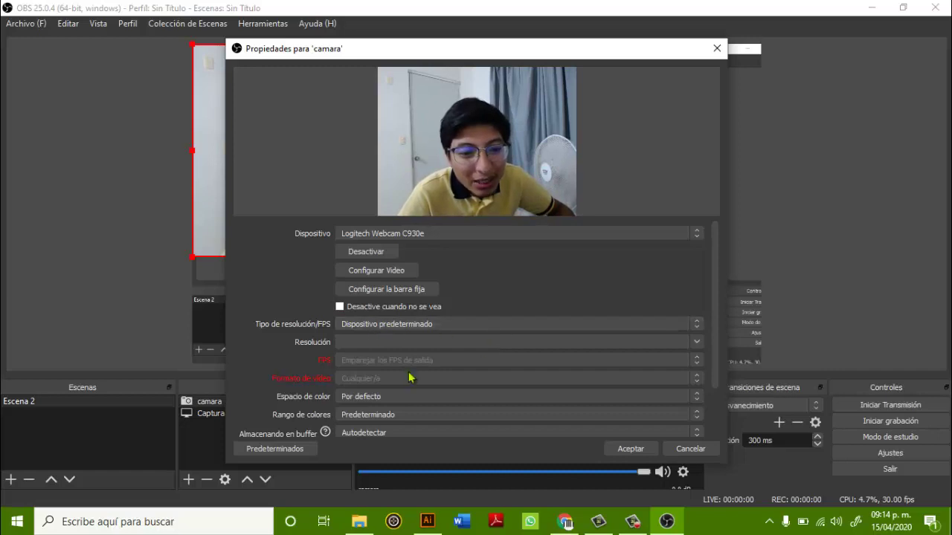
scroll(387, 414, "down", 2)
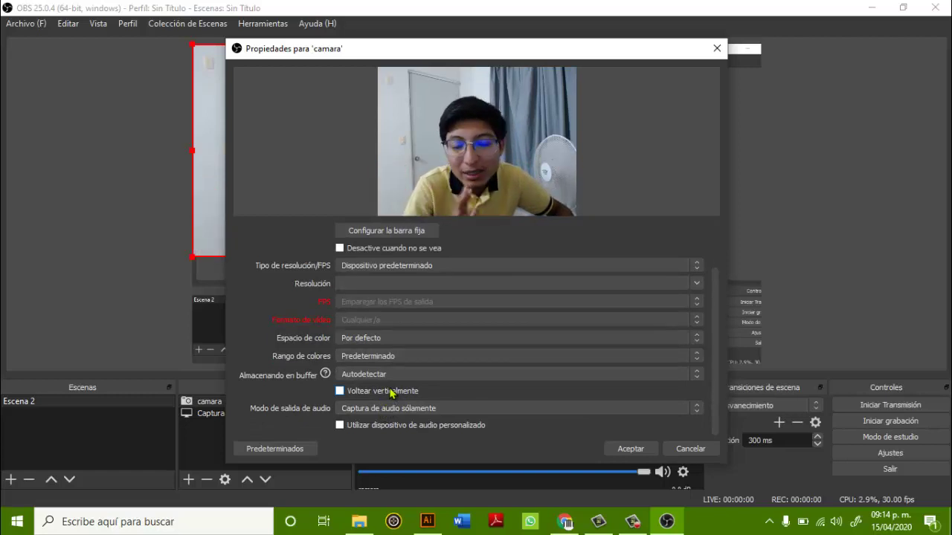
left_click(631, 448)
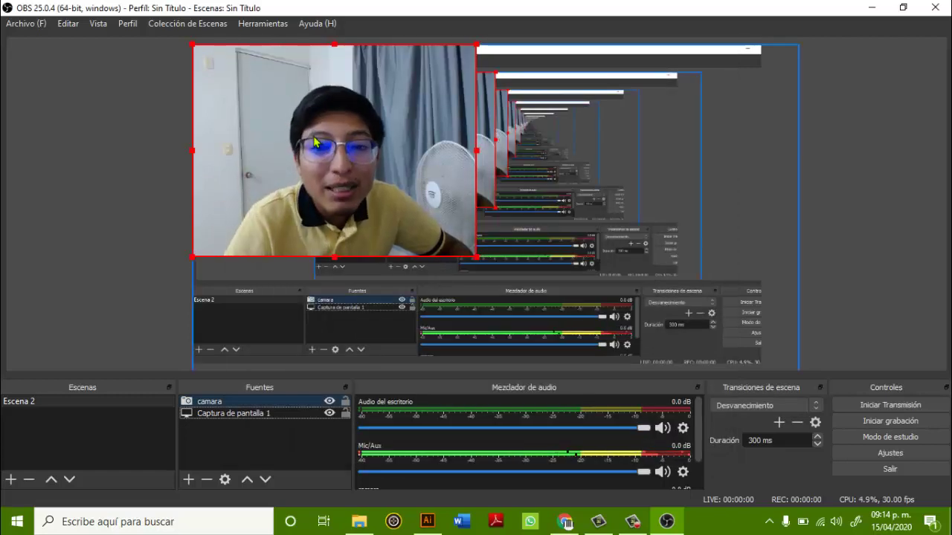
- Move the camera image lower along the canvas's left edge and fit the display capture to the screen
left_click_drag(314, 141, 279, 205)
left_click(628, 210)
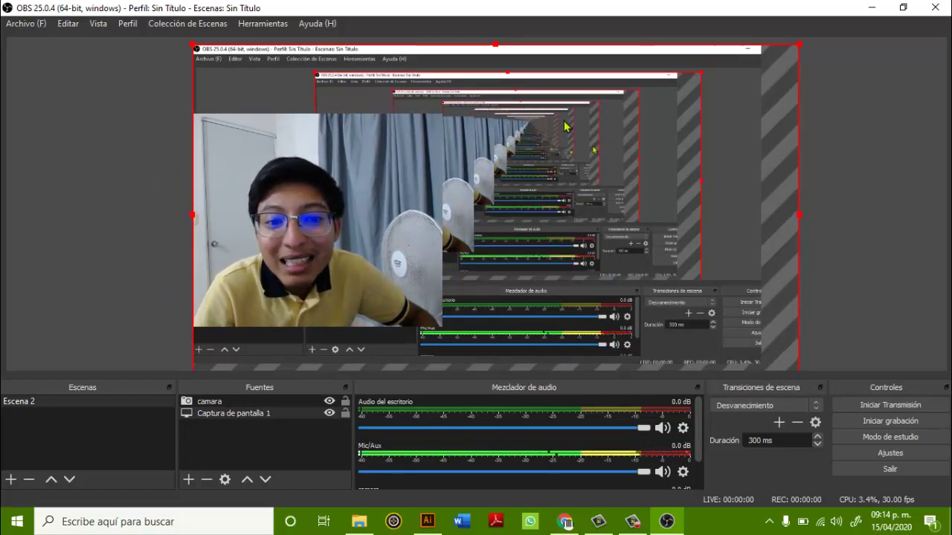
right_click(583, 205)
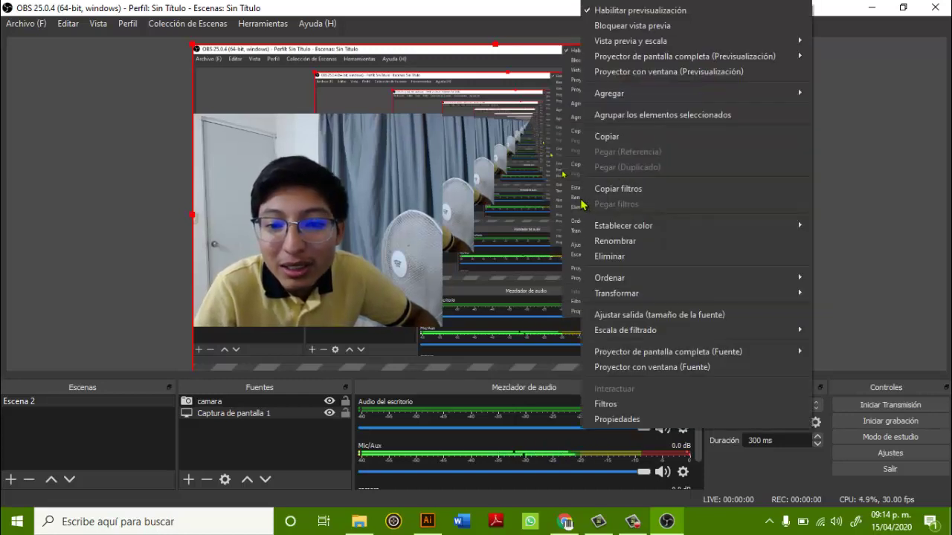
mouse_move(622, 297)
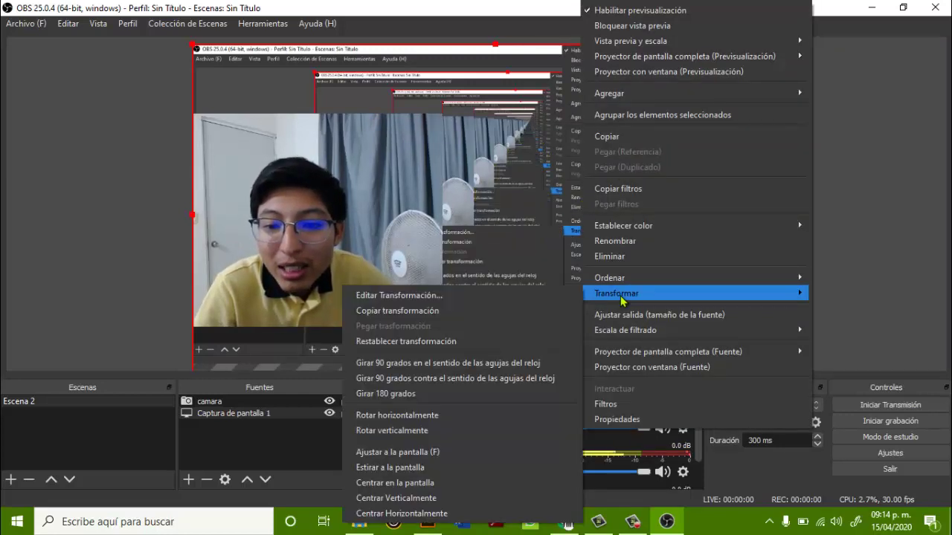
left_click(390, 451)
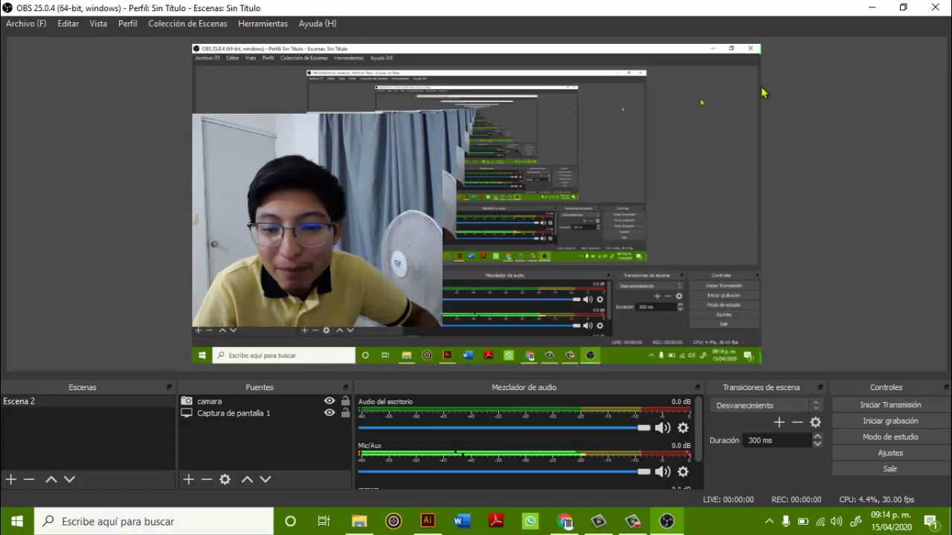
- Move the camera image toward the middle of the canvas, over the display capture
left_click(313, 223)
left_click_drag(312, 223, 585, 252)
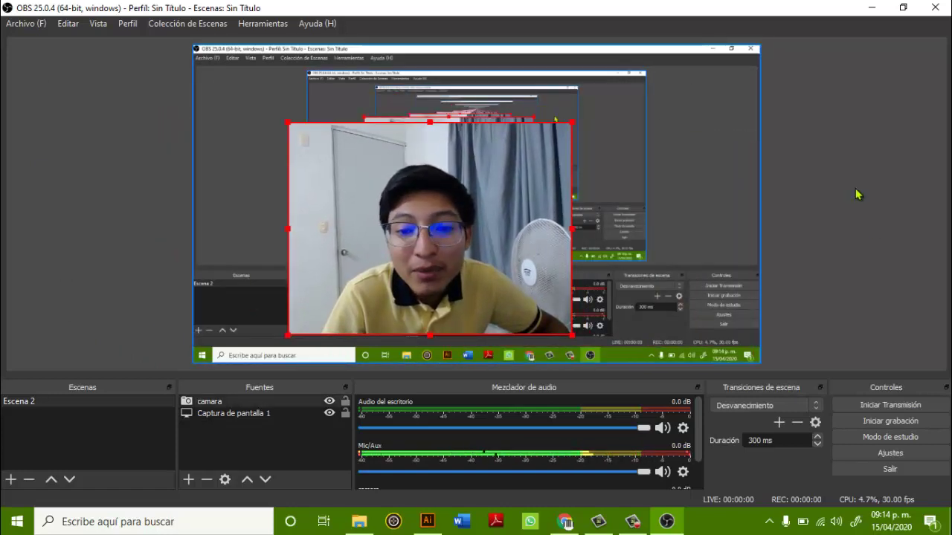
left_click(647, 108)
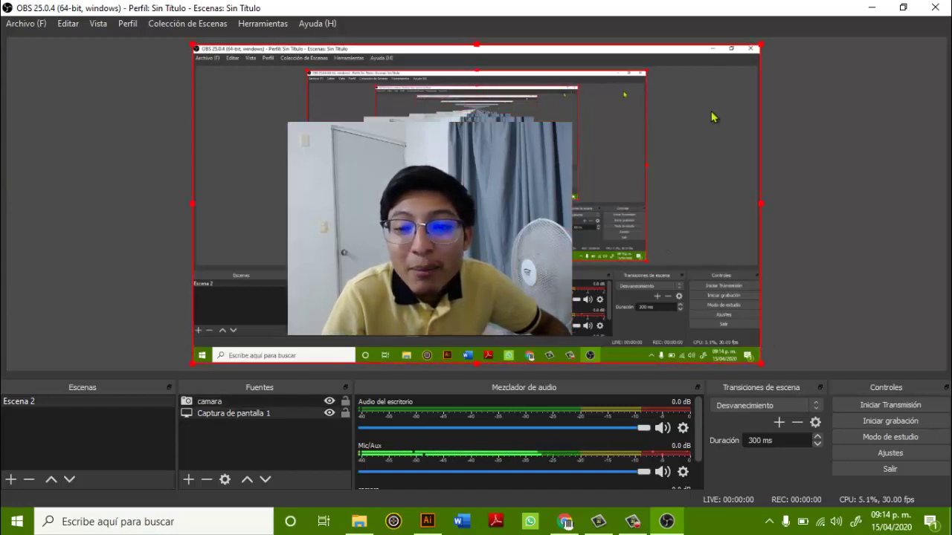
left_click(484, 134)
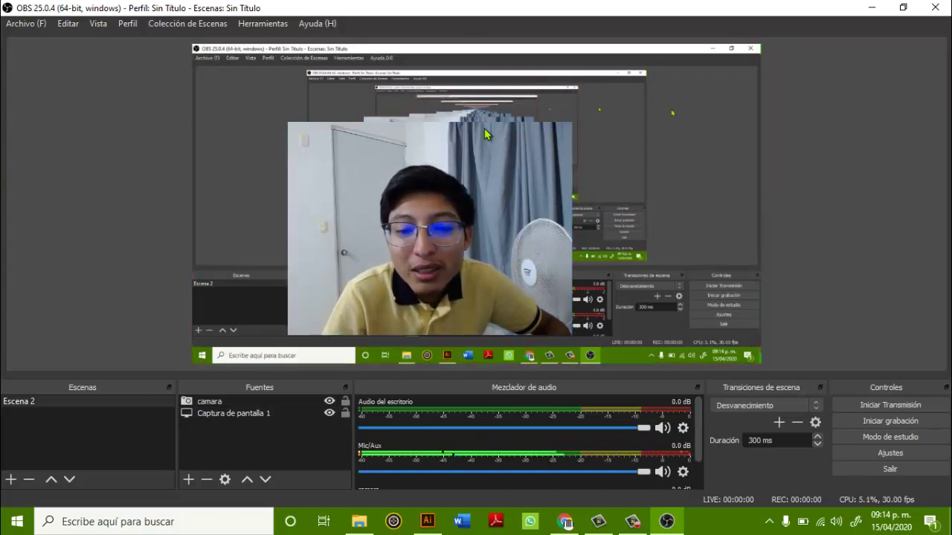
- Move the display capture out of alignment with the canvas, and fit it to the screen again
left_click_drag(722, 79, 365, 117)
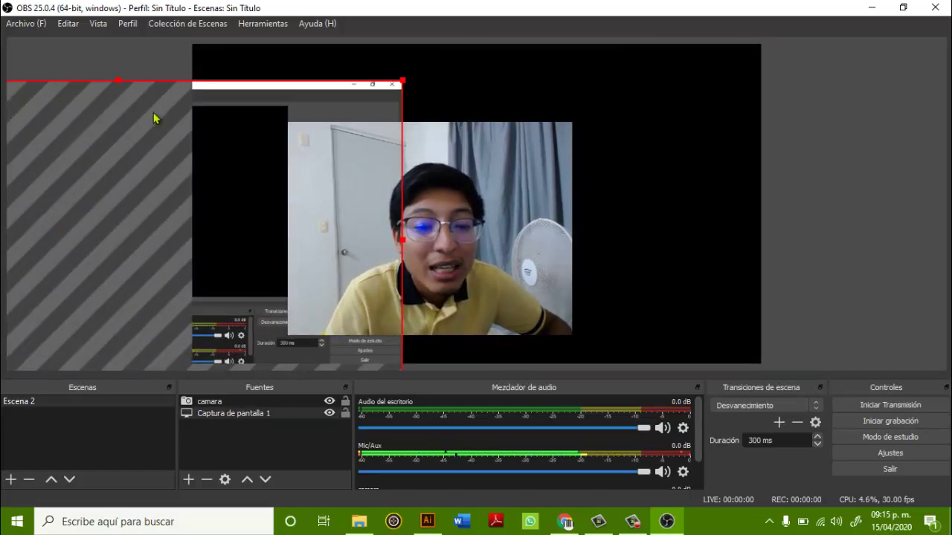
left_click_drag(153, 117, 639, 196)
right_click(639, 195)
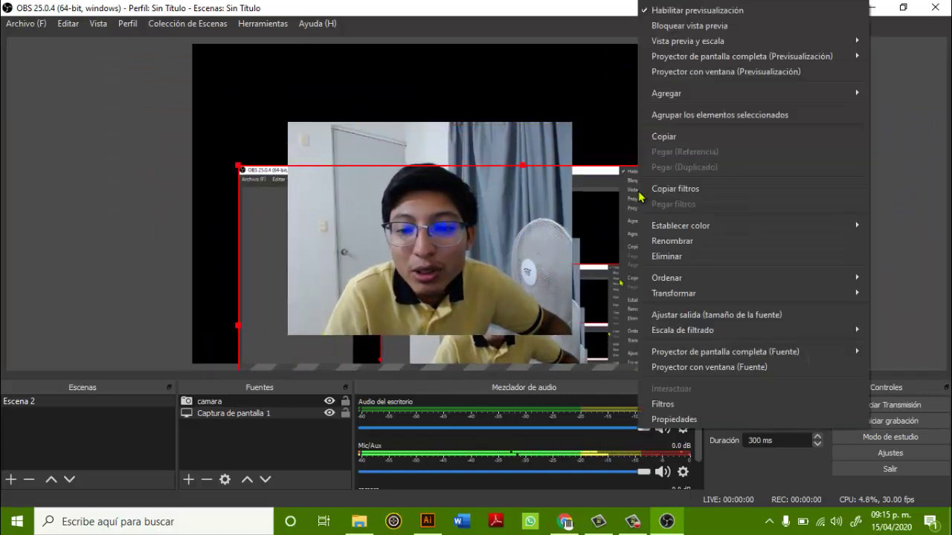
mouse_move(664, 294)
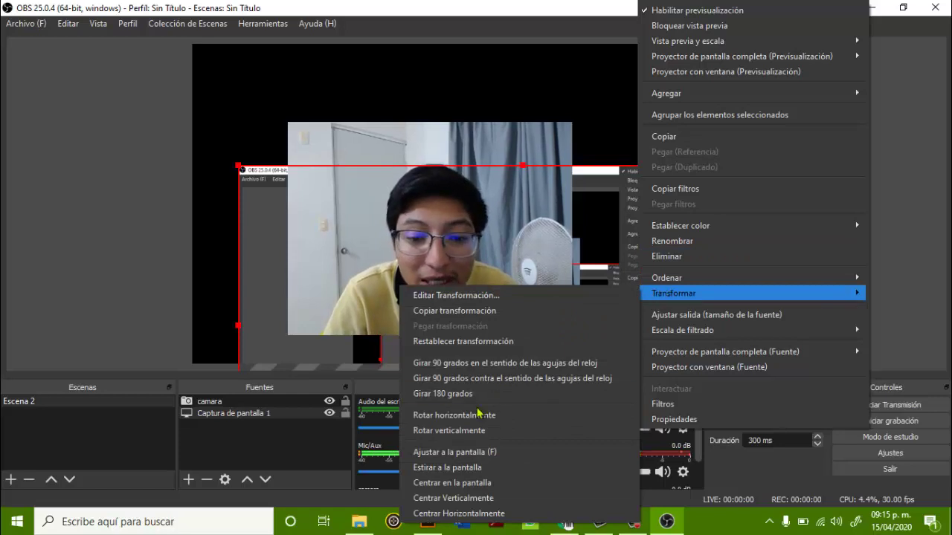
left_click(466, 453)
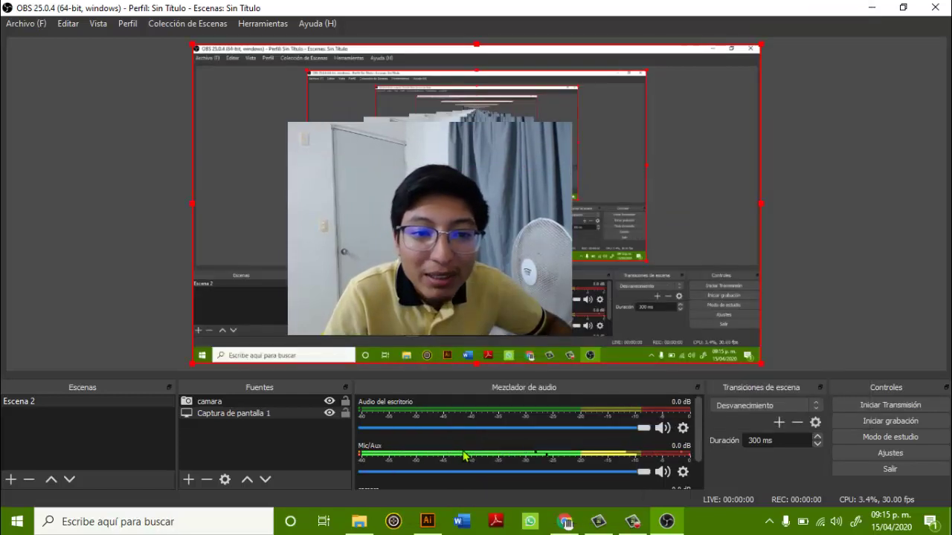
- Shrink the camera image to a small thumbnail in the lower-right corner of the canvas
left_click(439, 281)
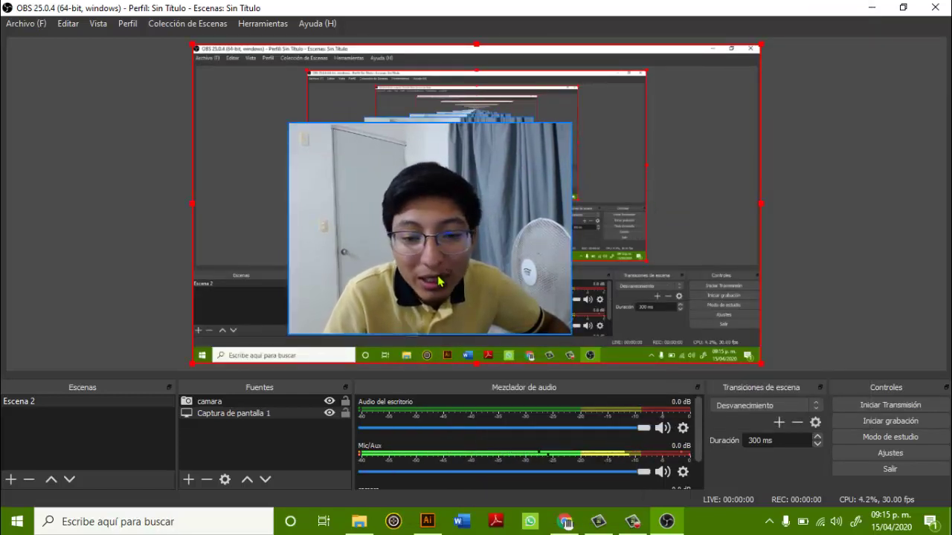
left_click(385, 238)
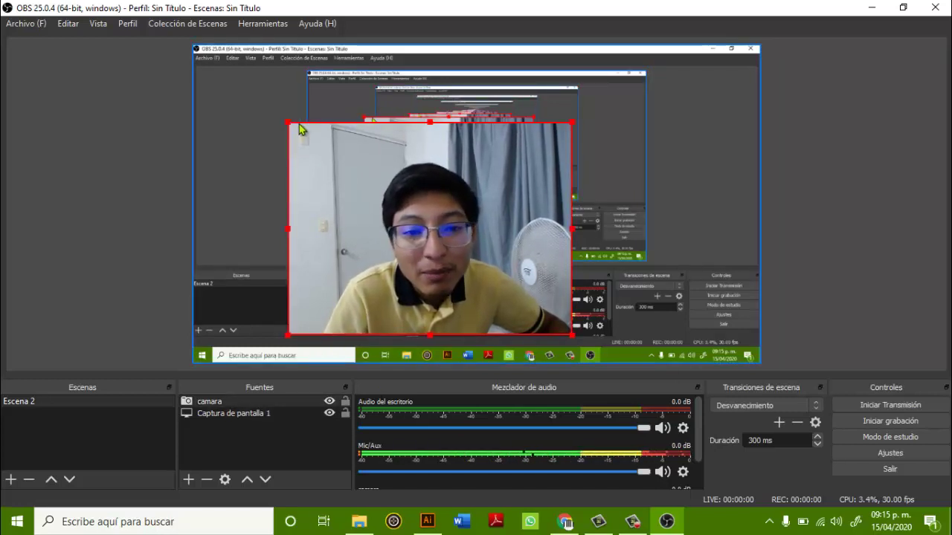
left_click_drag(299, 125, 660, 322)
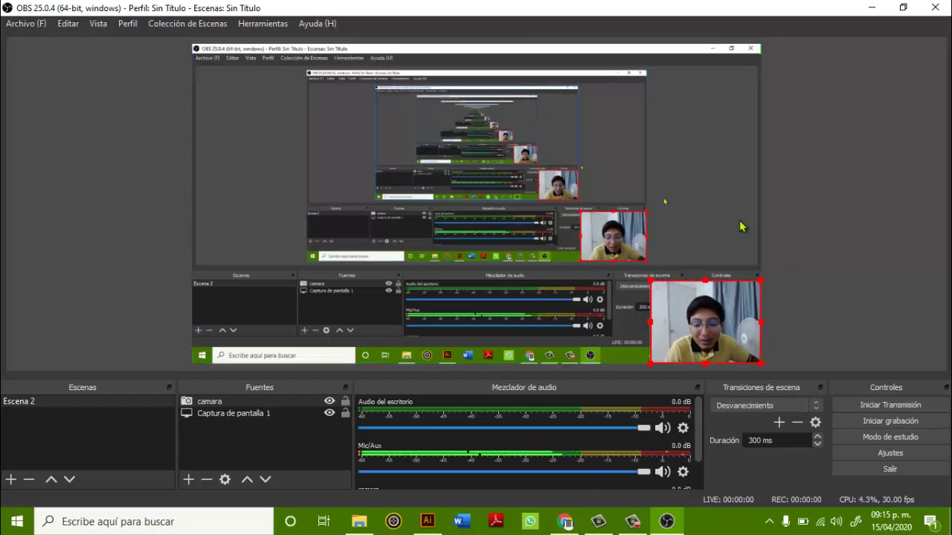
left_click(684, 272)
left_click(671, 294)
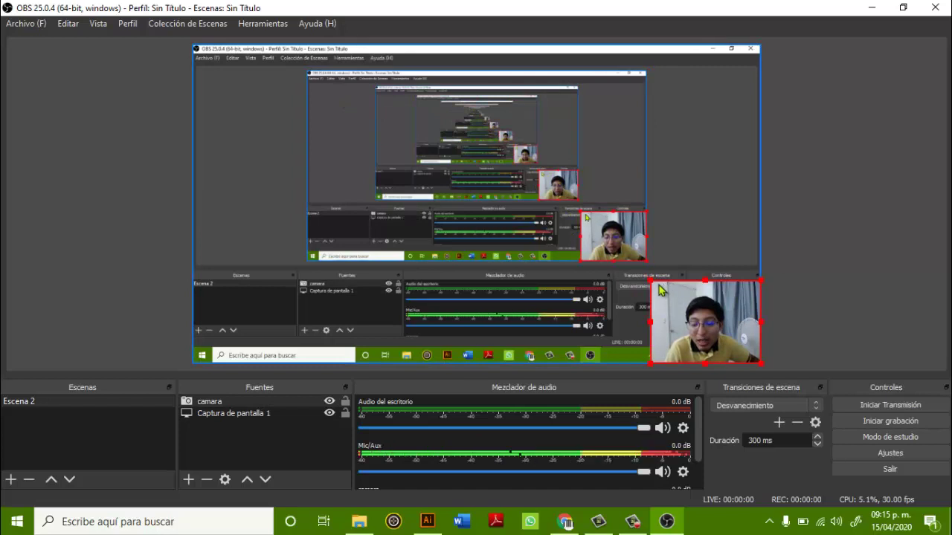
- Shift the display capture off the canvas edges and fit it back to the screen
left_click_drag(492, 188, 514, 197)
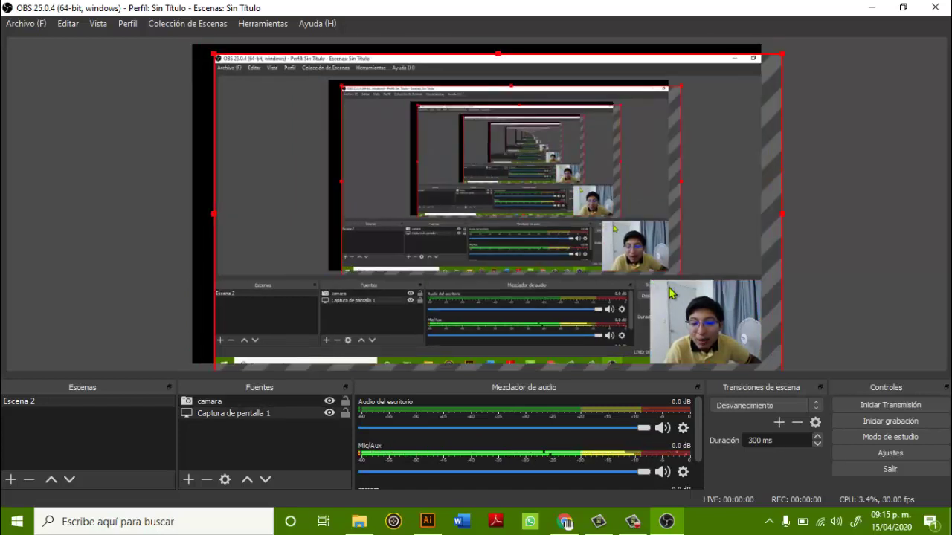
right_click(515, 197)
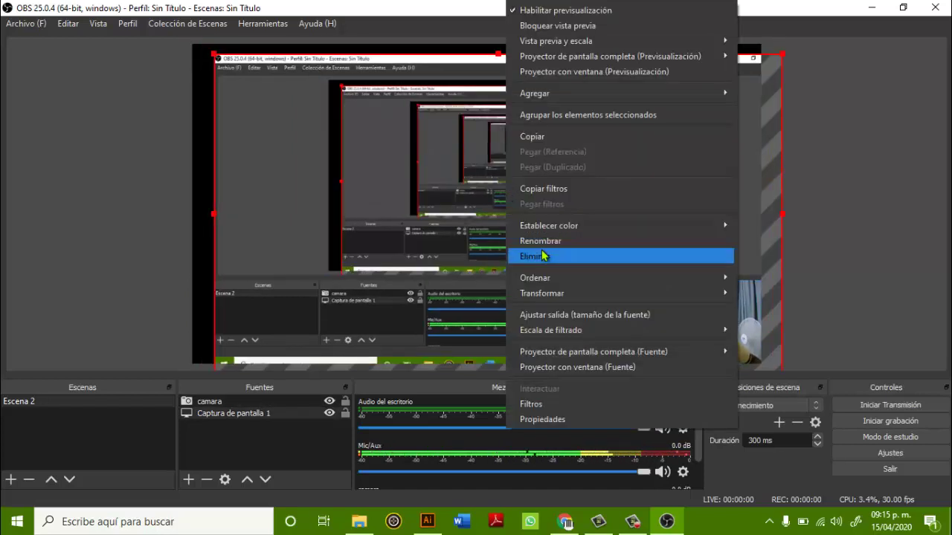
mouse_move(540, 291)
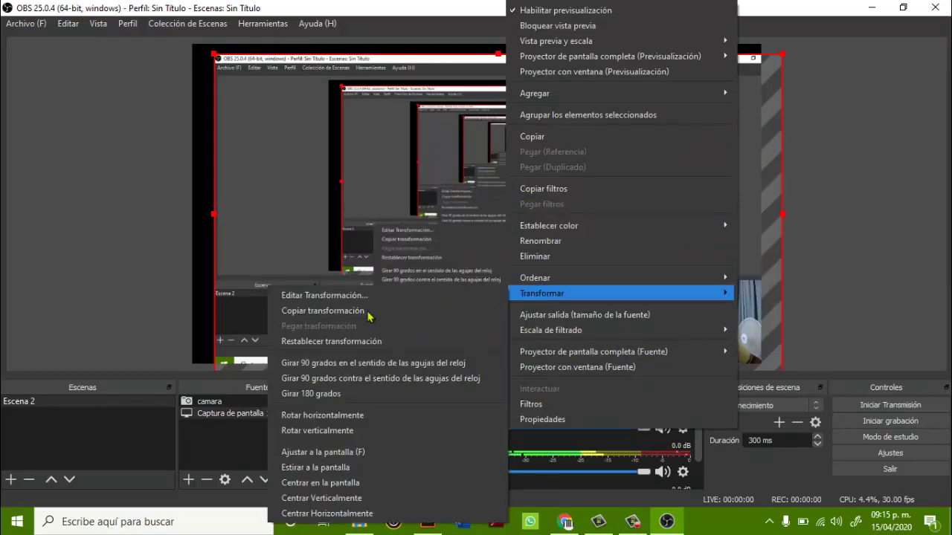
left_click(299, 451)
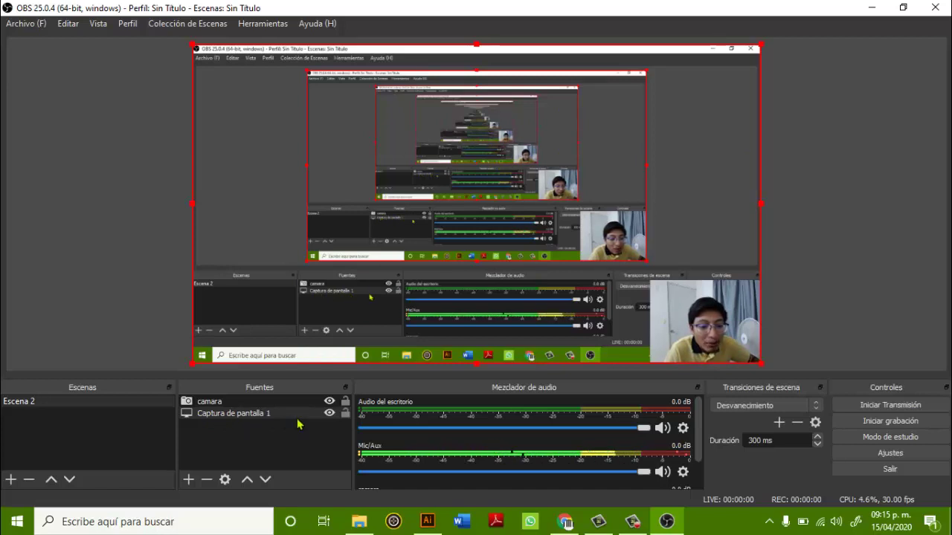
- Lock the display capture source, and toggle its visibility off and back on
left_click(344, 415)
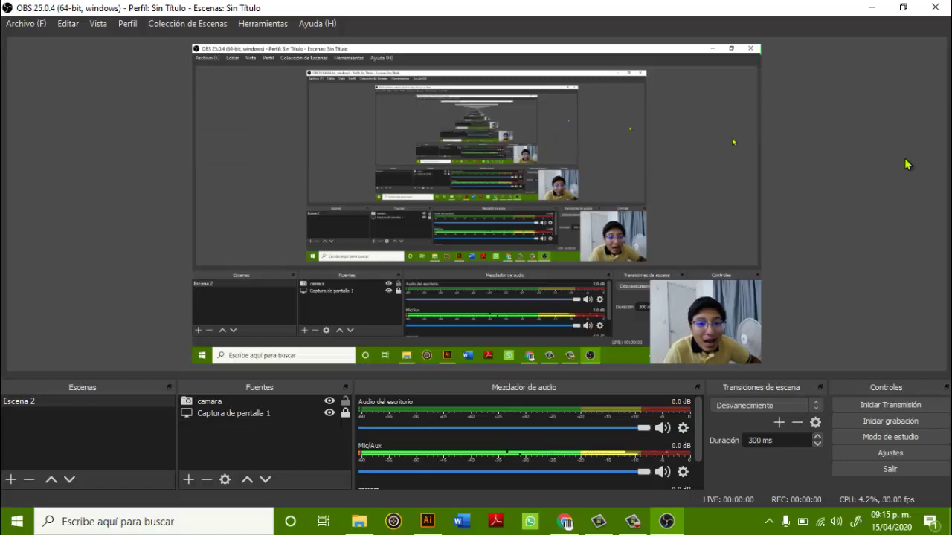
left_click(328, 413)
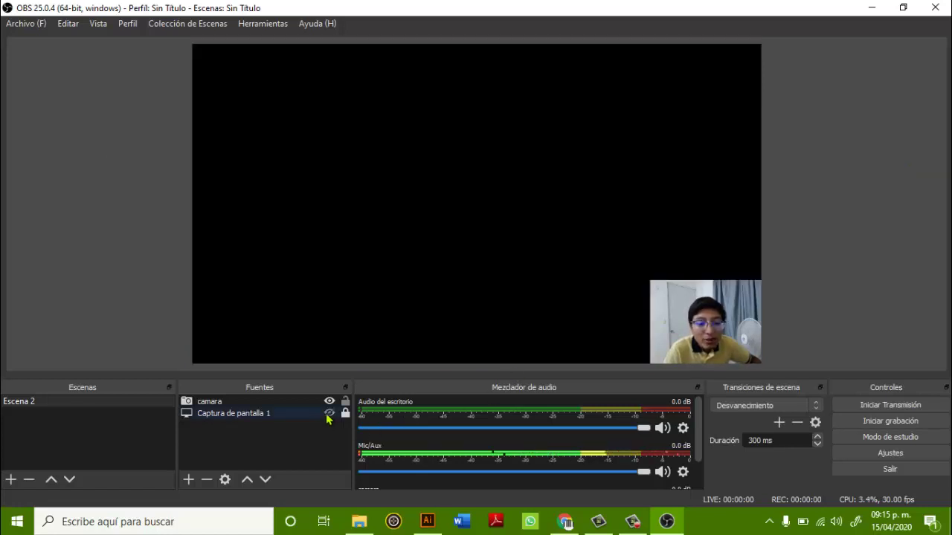
left_click(328, 413)
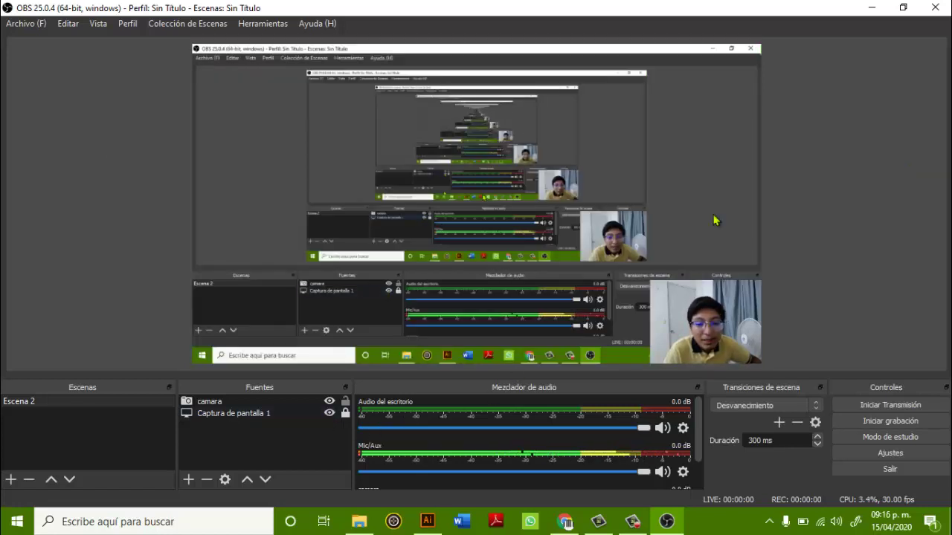
- Move the camera image to the canvas's upper-right corner and back, and shrink it slightly in the lower-right corner
left_click(695, 346)
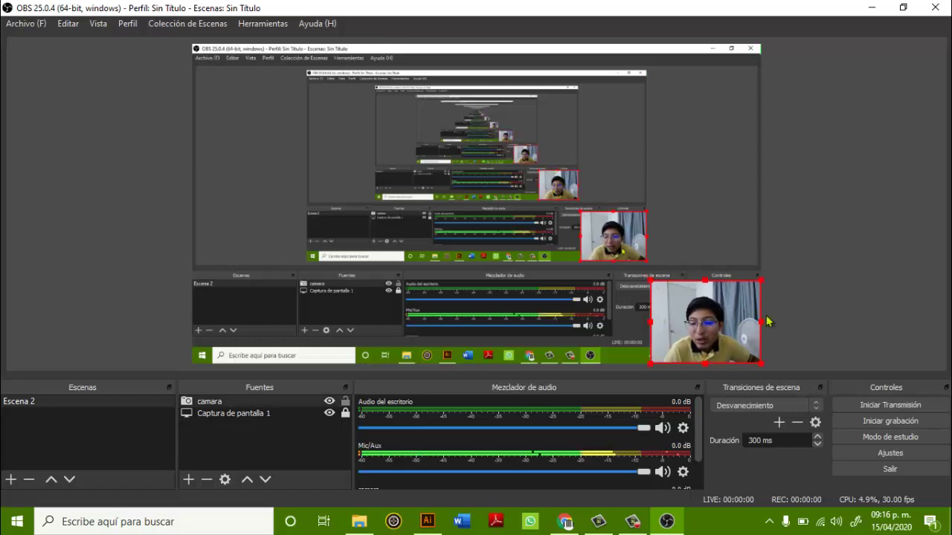
left_click_drag(695, 313, 744, 84)
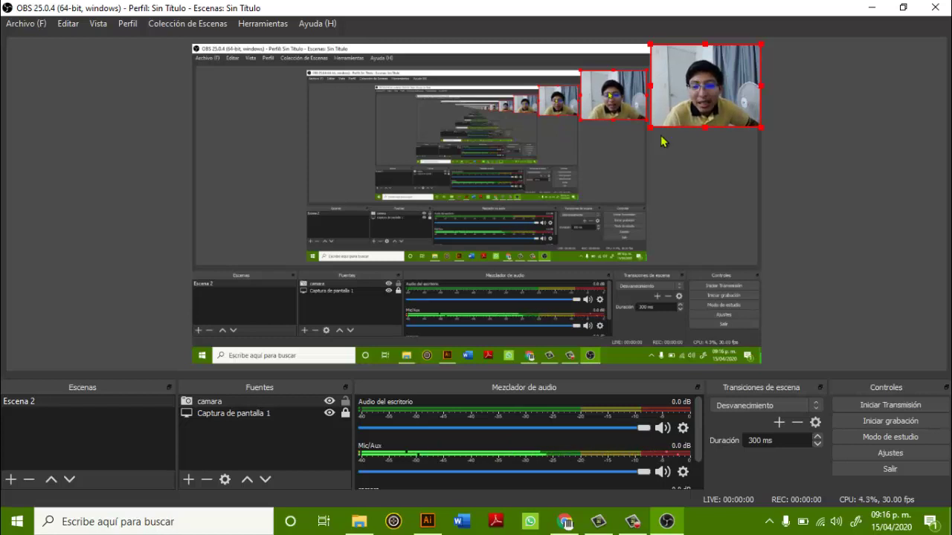
left_click_drag(698, 82, 696, 320)
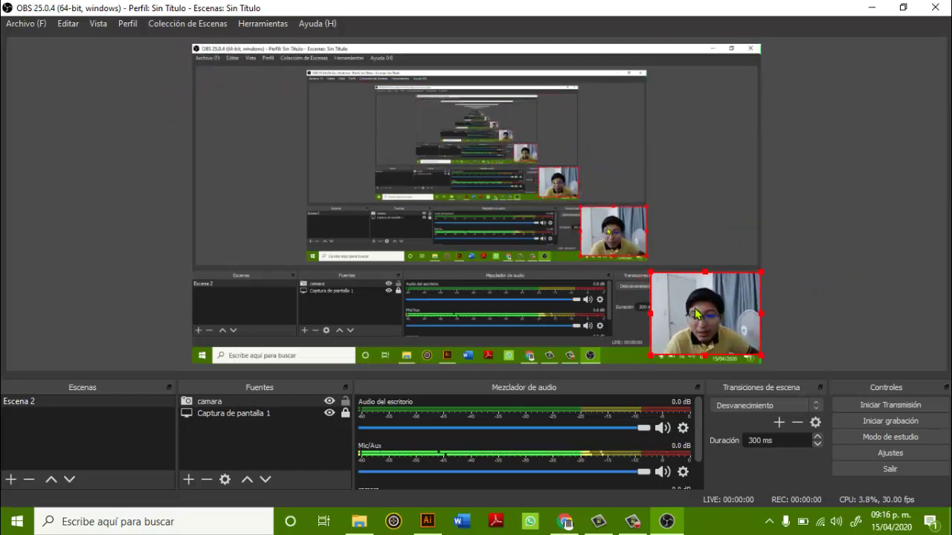
left_click_drag(651, 285, 677, 303)
left_click(913, 307)
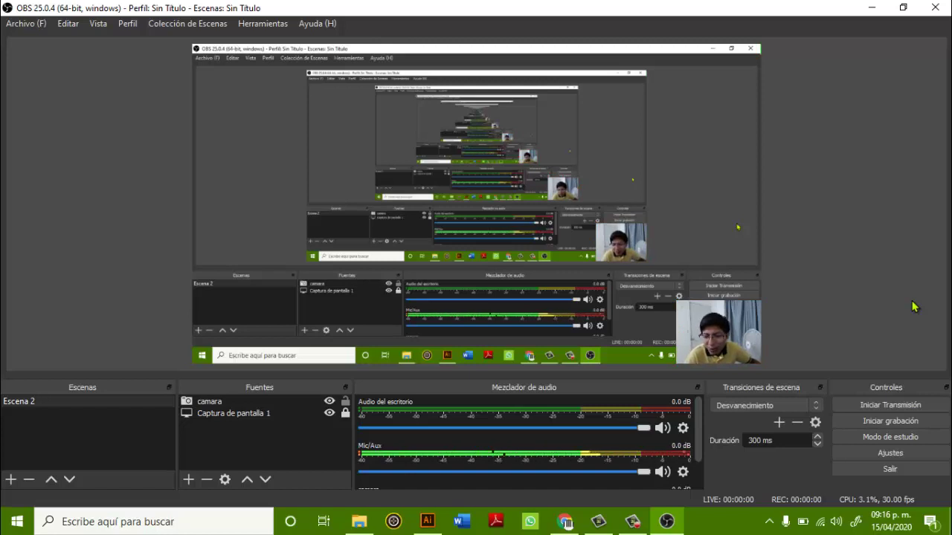
- Add a new image source named "logo" to the scene
left_click(188, 479)
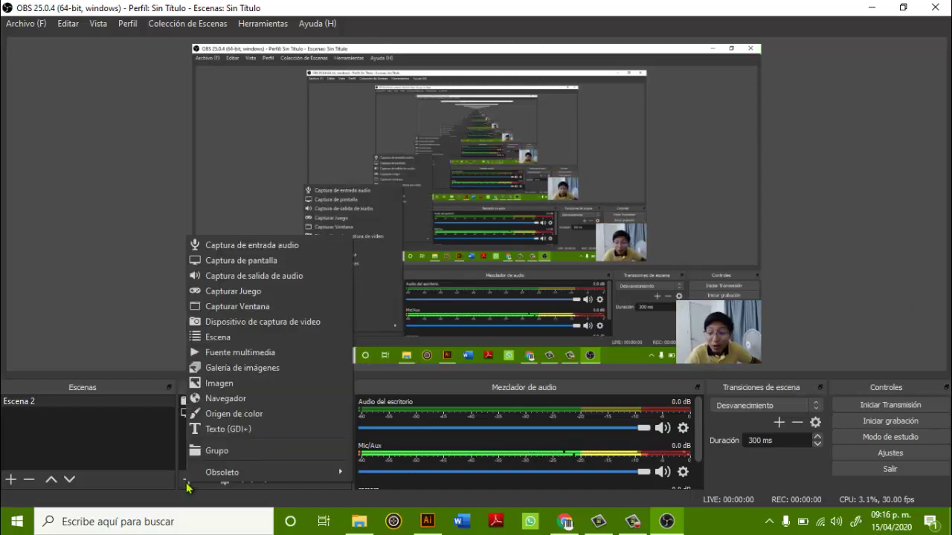
left_click(212, 384)
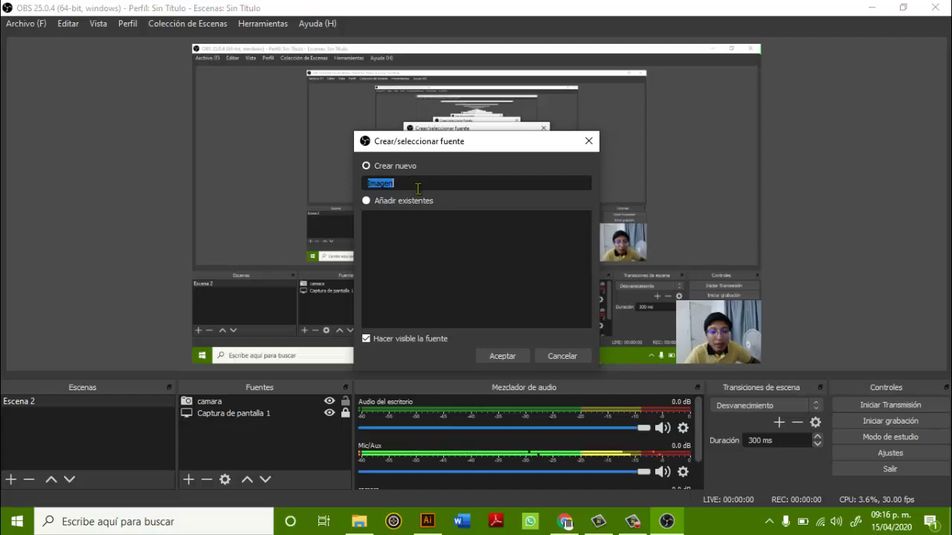
key("BackSpace")
type("logo")
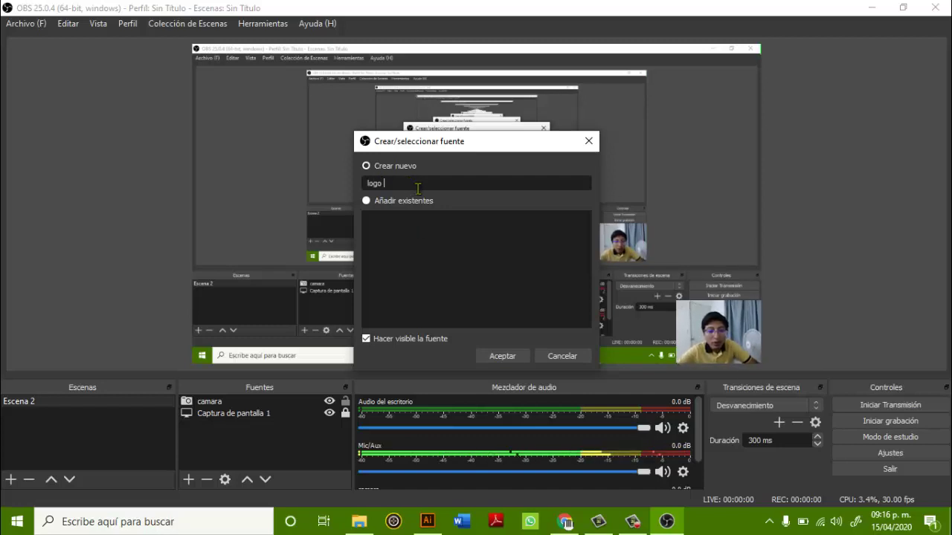
left_click(483, 358)
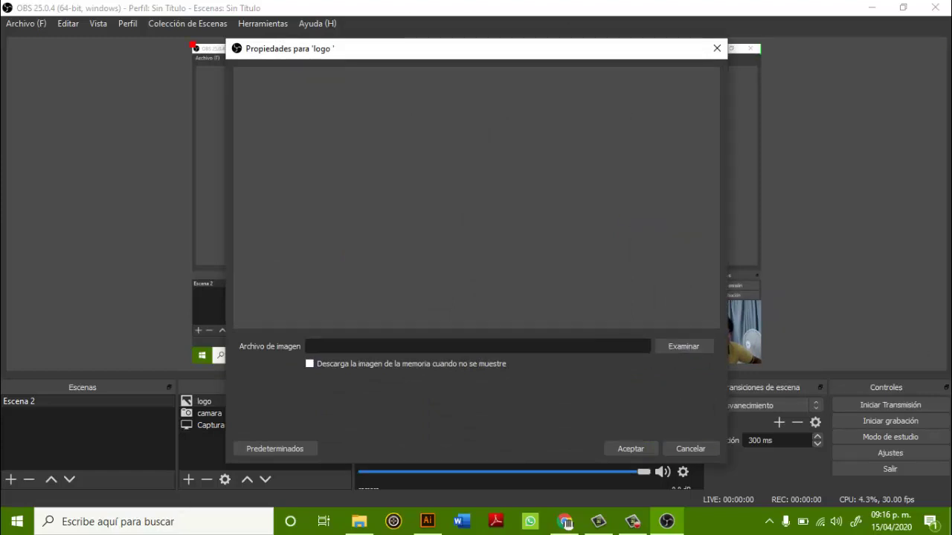
- Load the Logo CEFRAM image from the logos folder in Documents as the logo source's file and accept its properties
left_click(679, 351)
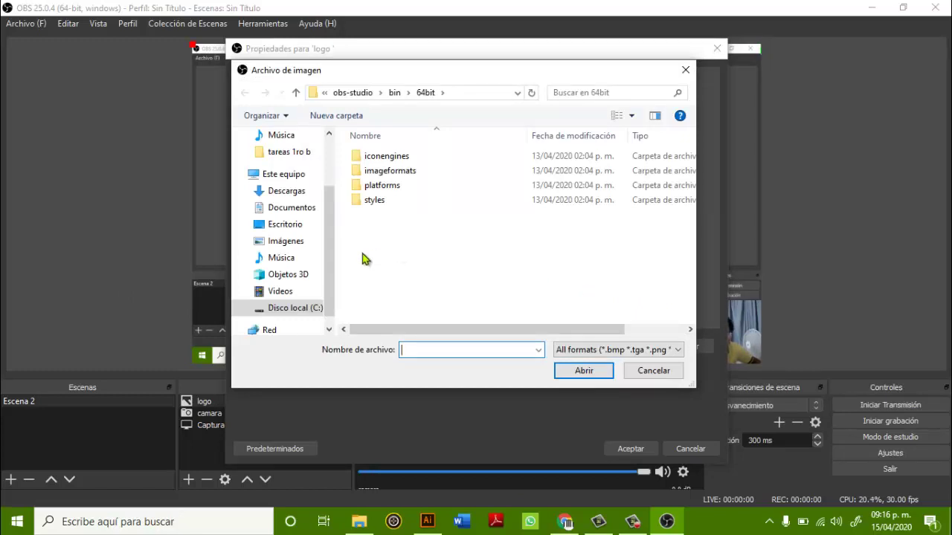
scroll(286, 238, "up", 2)
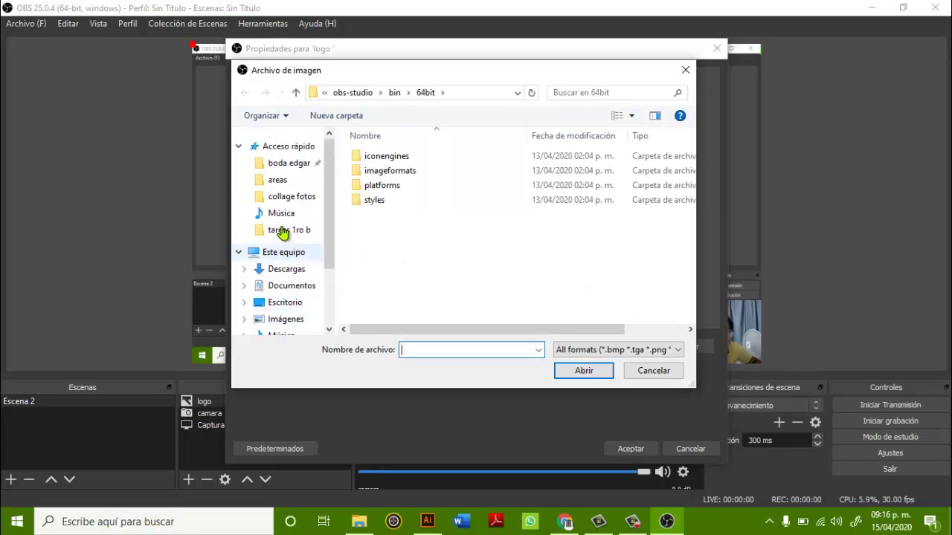
left_click(298, 287)
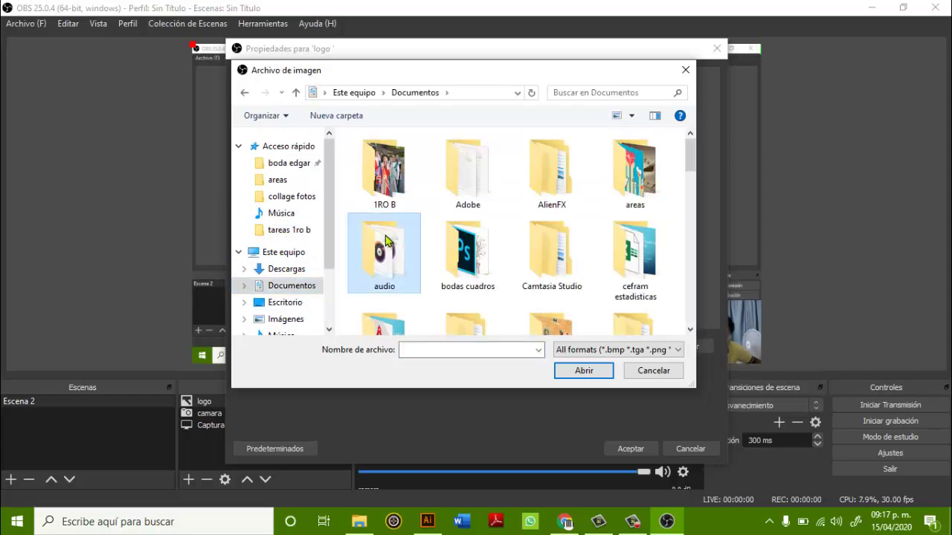
scroll(385, 239, "down", 5)
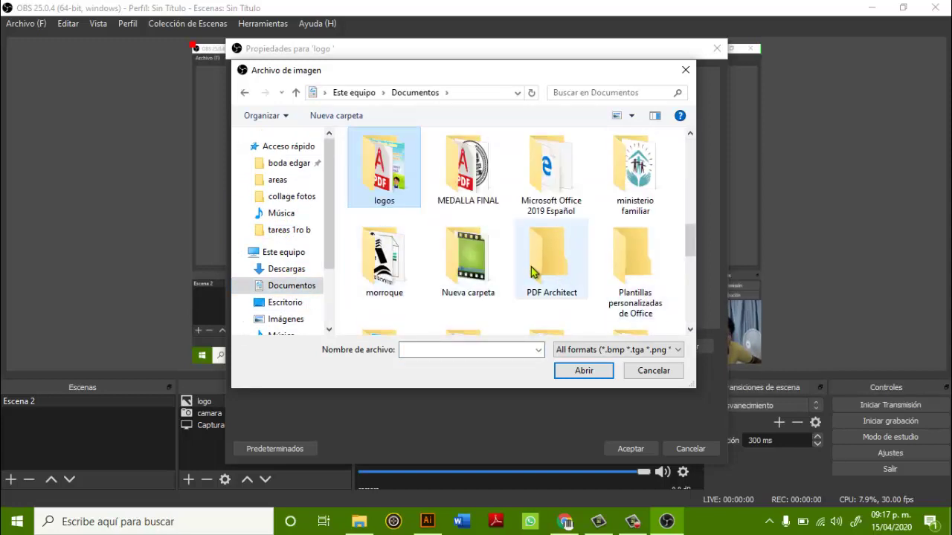
double_click(408, 168)
scroll(529, 234, "down", 2)
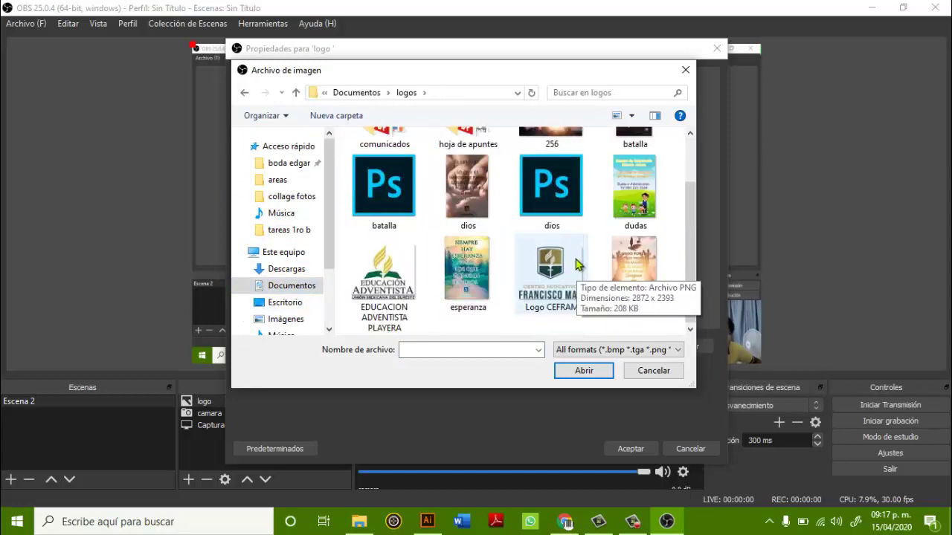
left_click(563, 264)
left_click(379, 279)
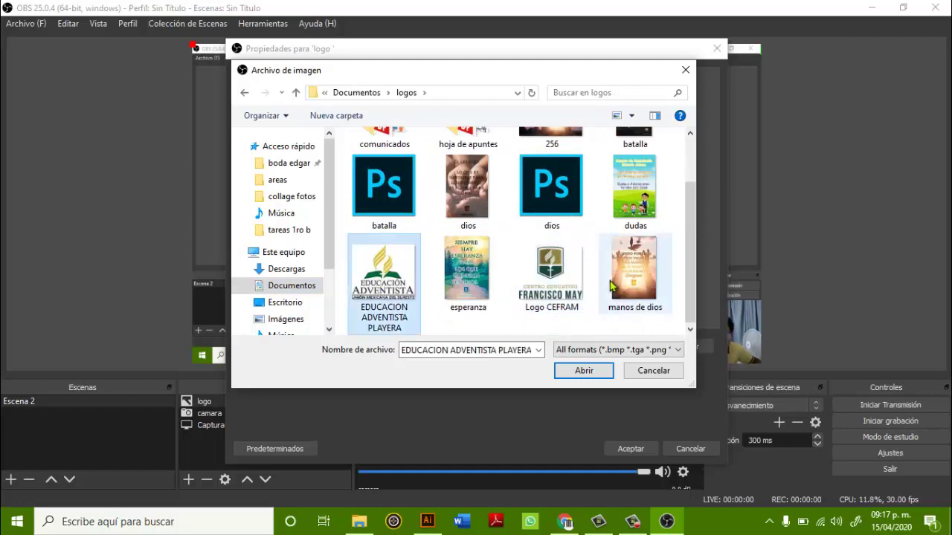
left_click(561, 277)
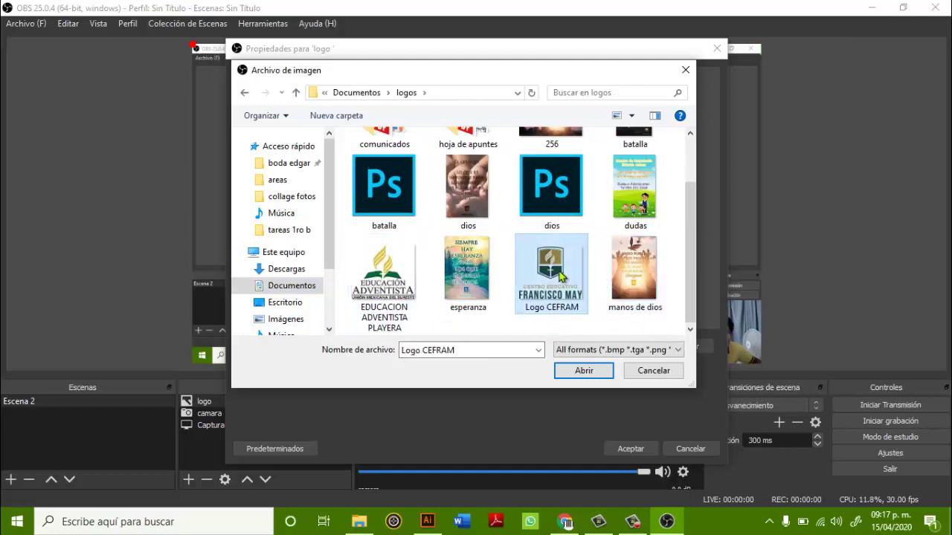
left_click(581, 371)
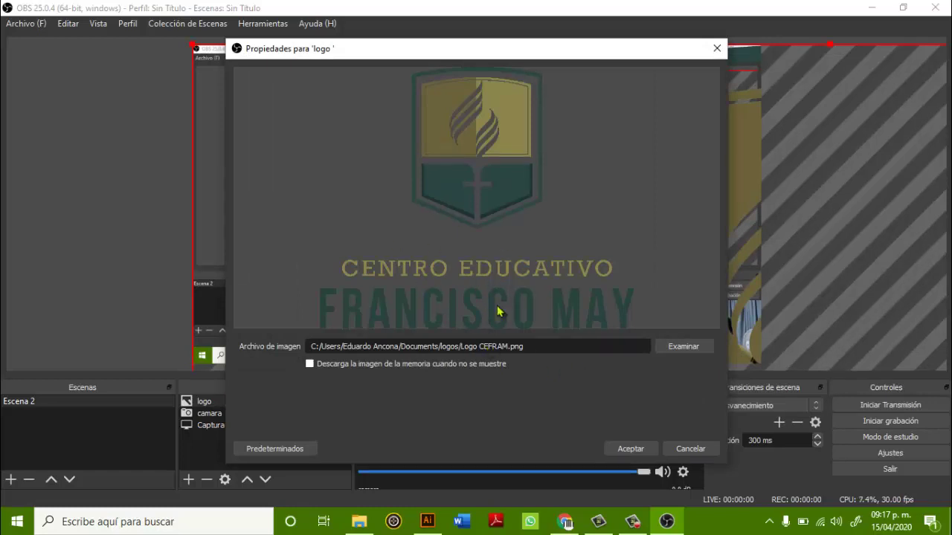
left_click(628, 449)
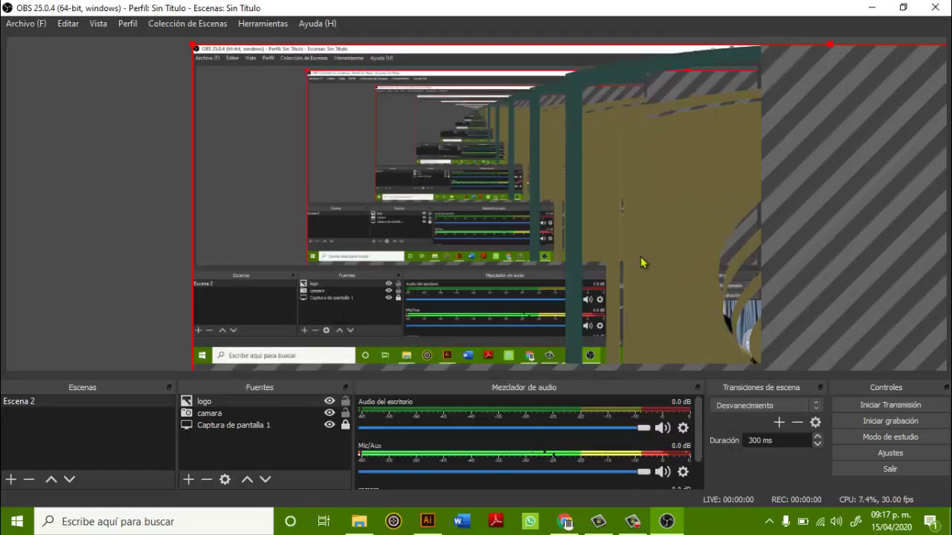
- Lock the camera source and shrink the oversized logo to a small thumbnail on the canvas
left_click_drag(666, 192, 609, 227)
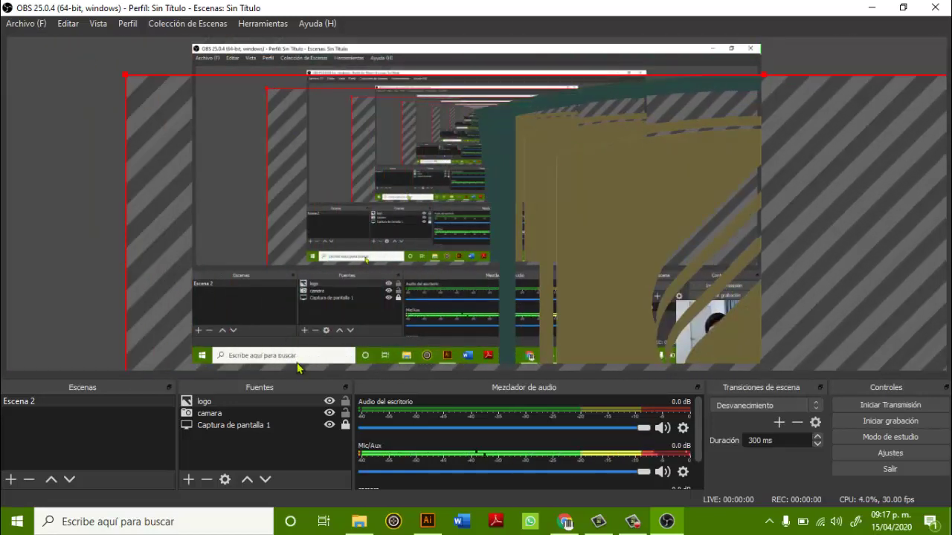
left_click(345, 414)
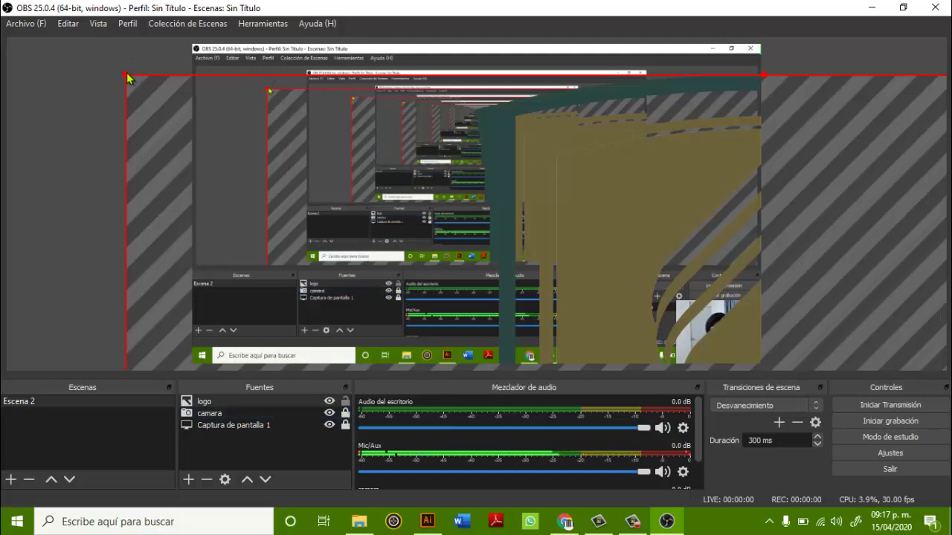
left_click_drag(127, 77, 104, 65)
left_click_drag(14, 71, 105, 93)
left_click_drag(176, 151, 462, 321)
left_click_drag(508, 345, 302, 165)
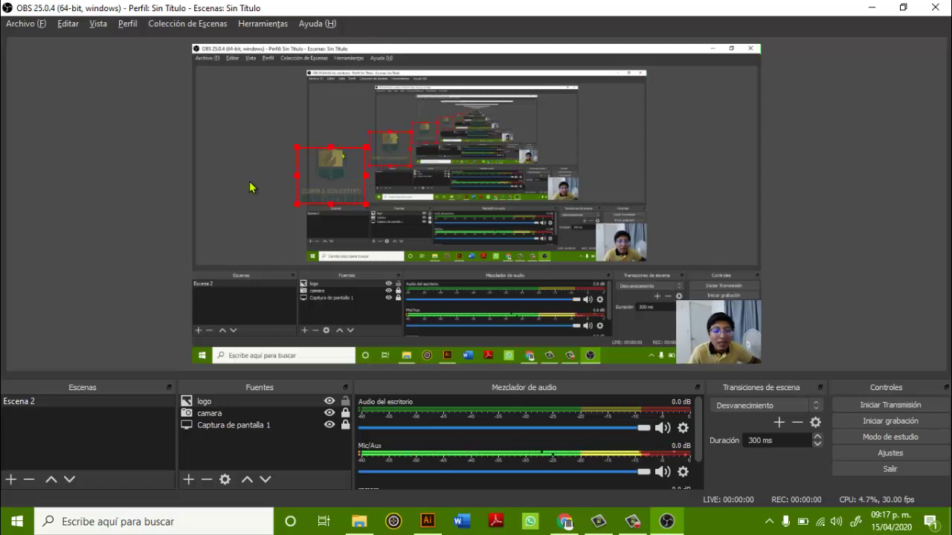
- Place the logo in the upper-right corner of the canvas at a smaller size and lock its source
left_click_drag(340, 162, 748, 84)
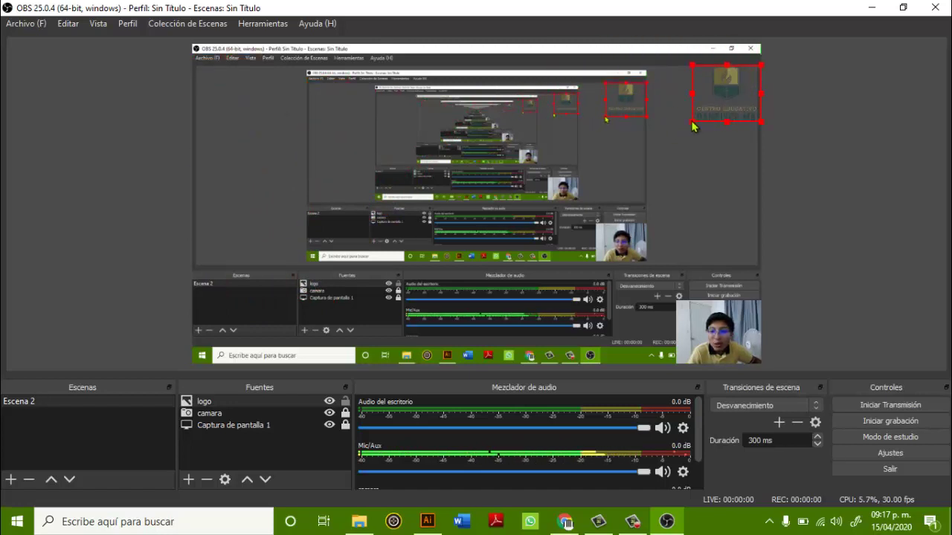
left_click_drag(692, 127, 734, 92)
left_click(809, 219)
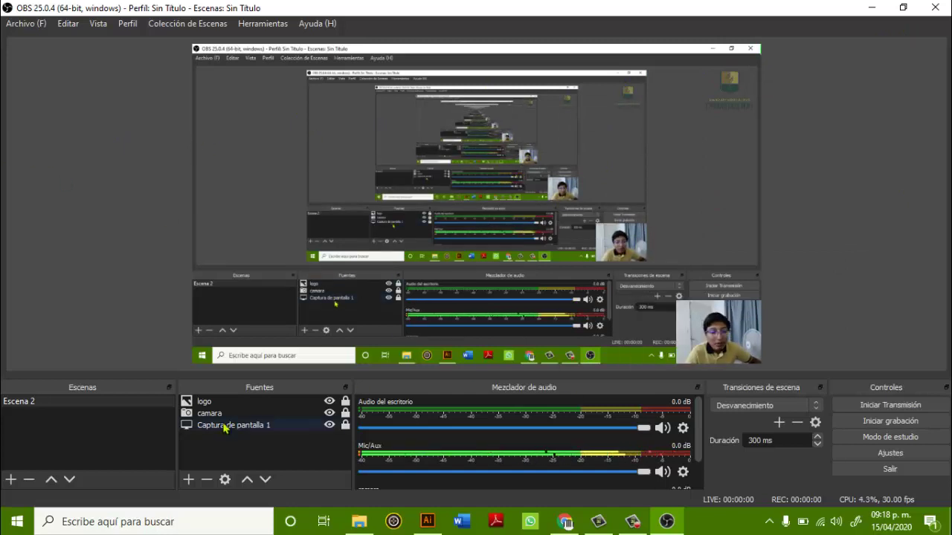
- Unlock the logo source, nudge the logo slightly down and to the left, and lock it again
left_click(235, 404)
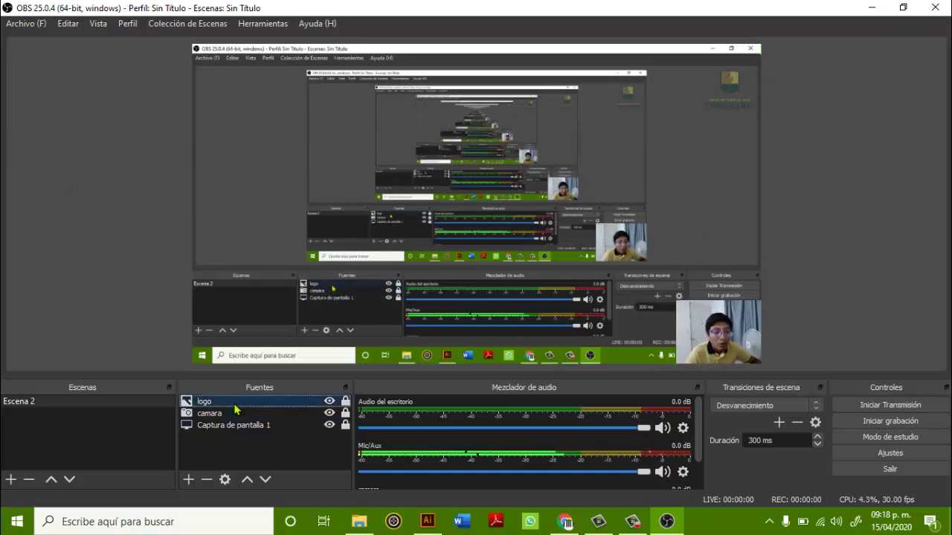
left_click(345, 401)
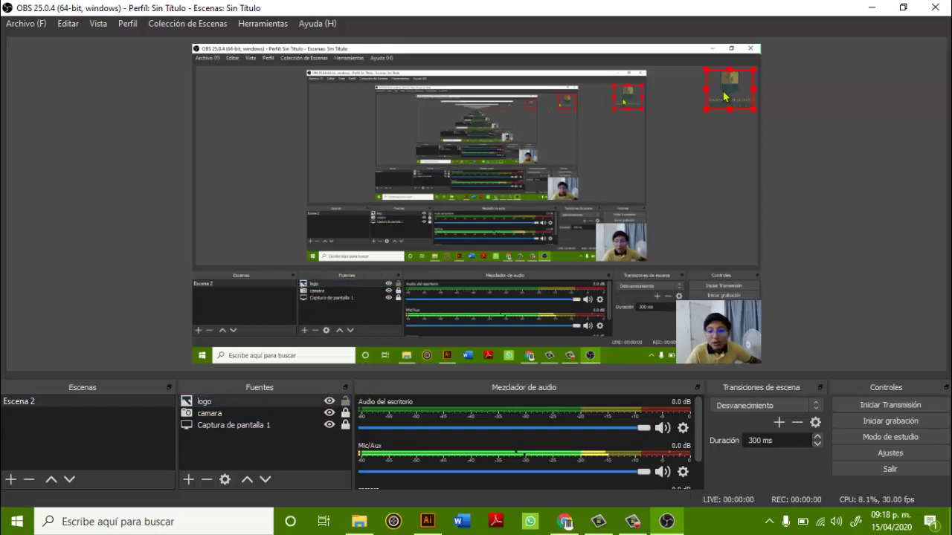
left_click_drag(725, 87, 723, 87)
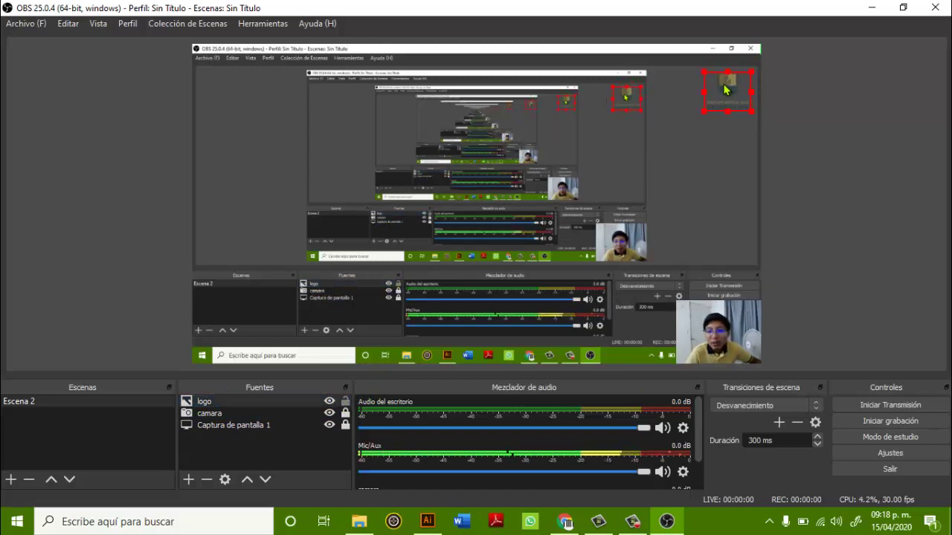
left_click(457, 350)
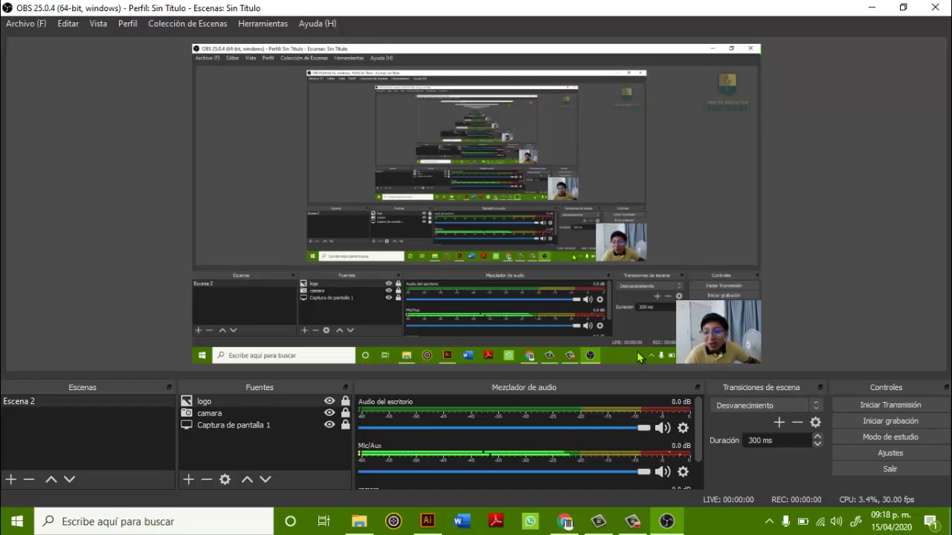
left_click(633, 522)
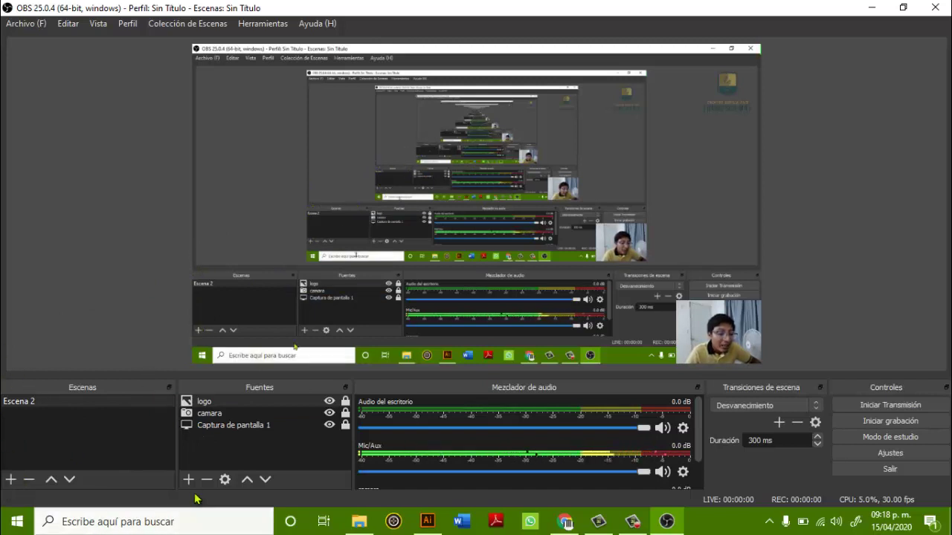
- Add a new scene named inicio and move it above Escena 2 in the scene order
left_click(11, 479)
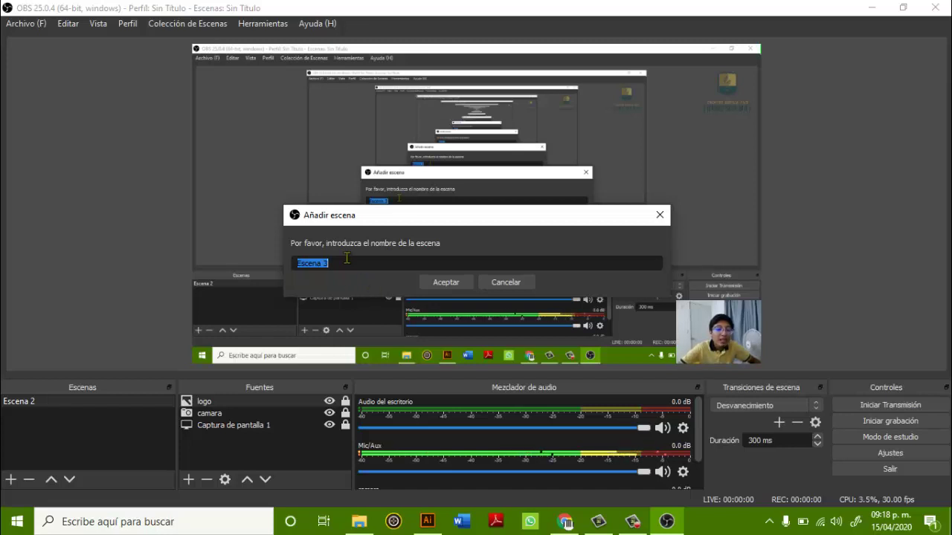
key("BackSpace")
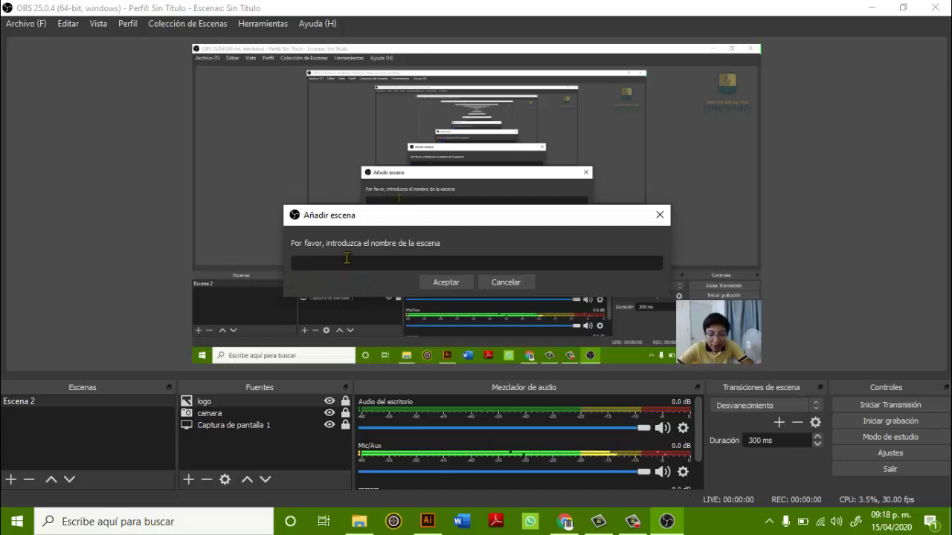
type("inicio")
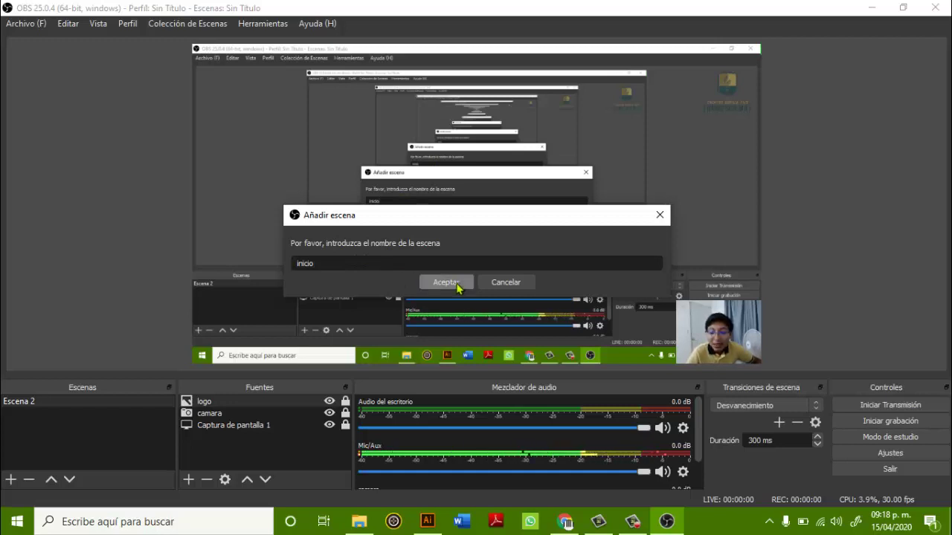
left_click(446, 282)
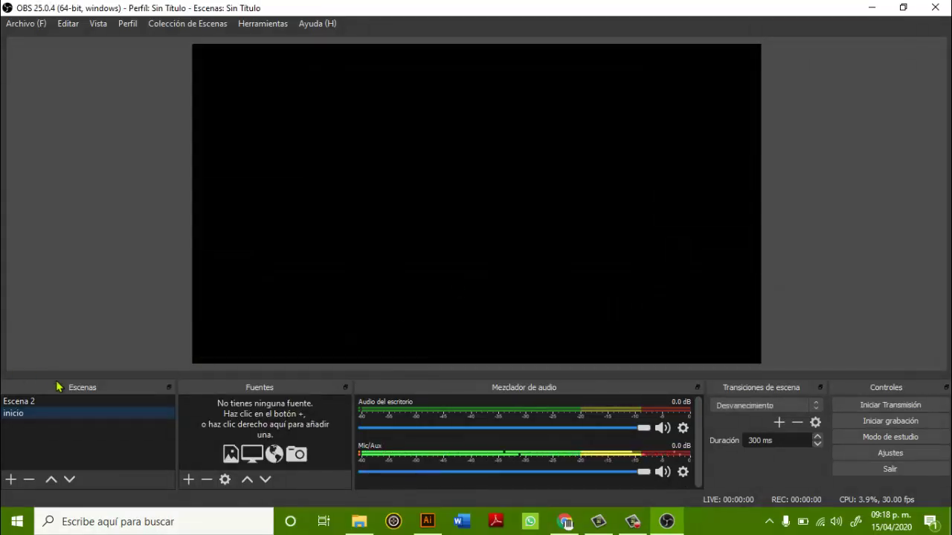
left_click_drag(43, 413, 53, 398)
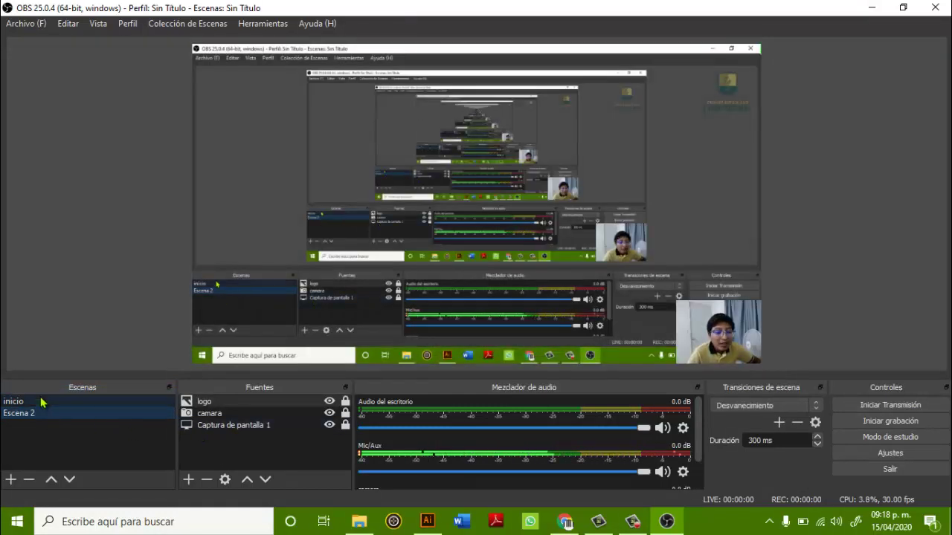
- Switch repeatedly between the inicio and Escena 2 scenes to preview the transition, finishing on inicio
left_click(75, 406)
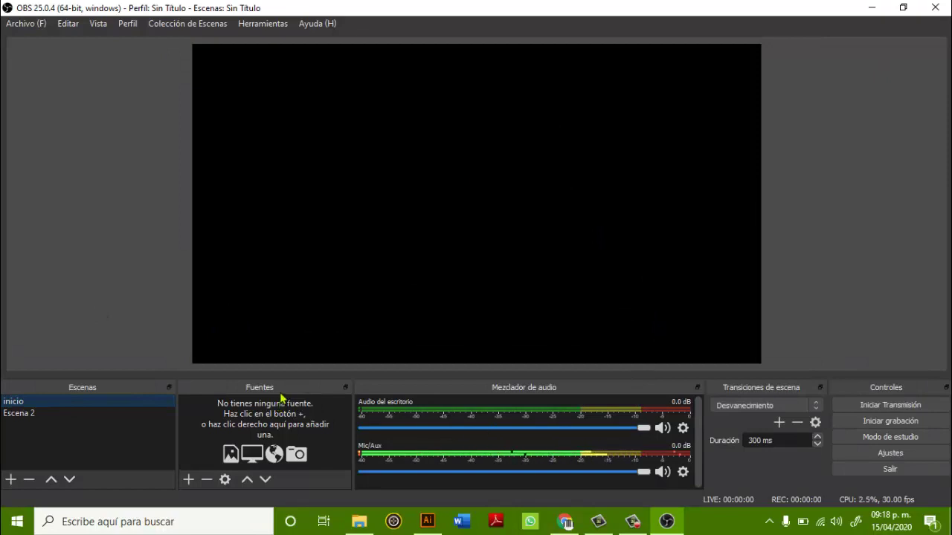
left_click(30, 413)
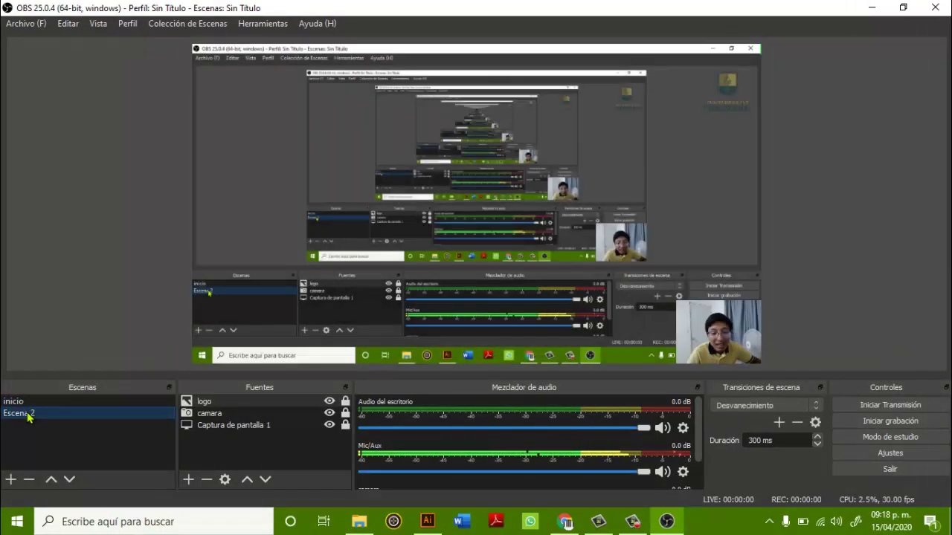
left_click(27, 402)
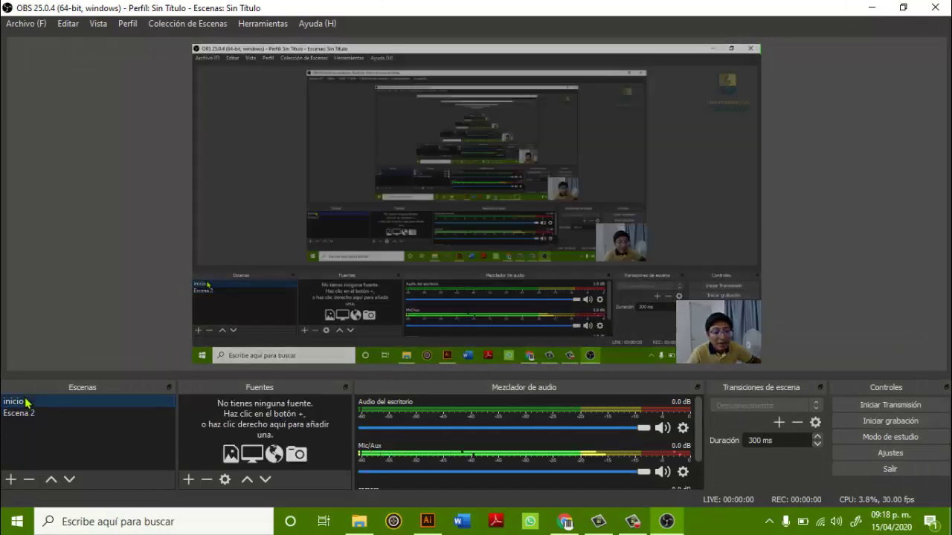
left_click(44, 416)
left_click(37, 402)
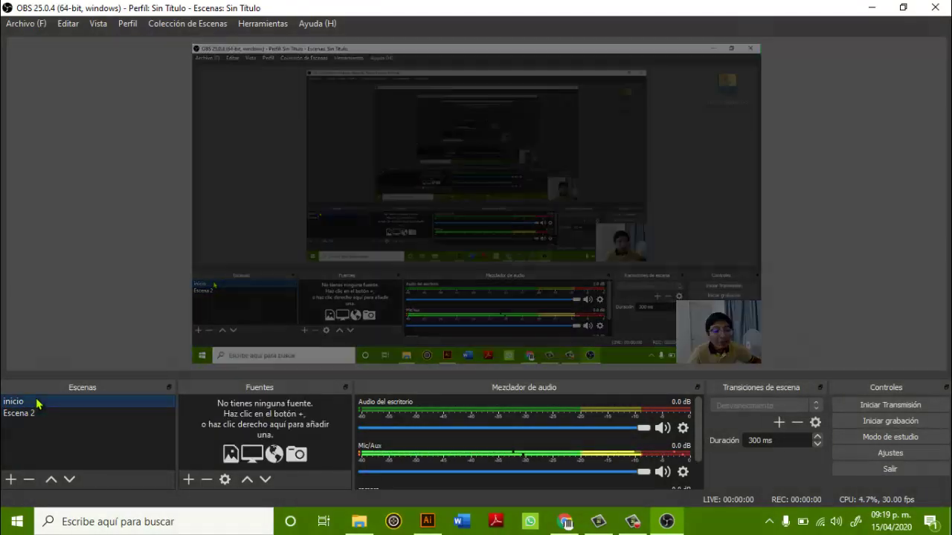
left_click(34, 414)
left_click(34, 402)
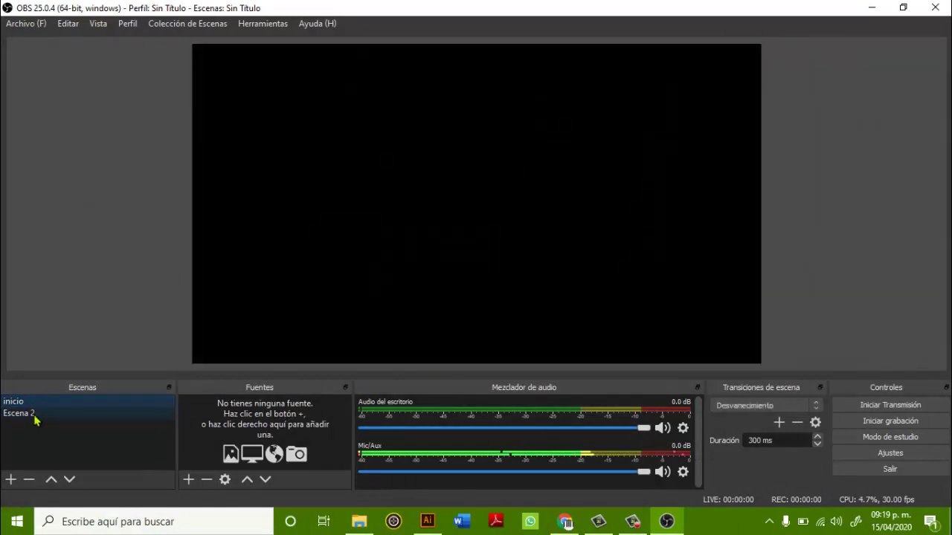
left_click(34, 414)
left_click(37, 402)
left_click(35, 414)
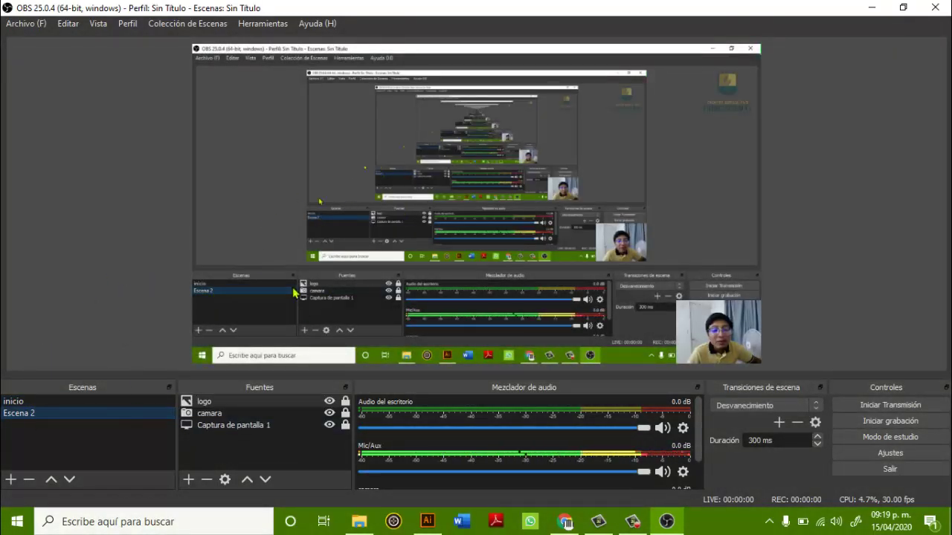
left_click(37, 402)
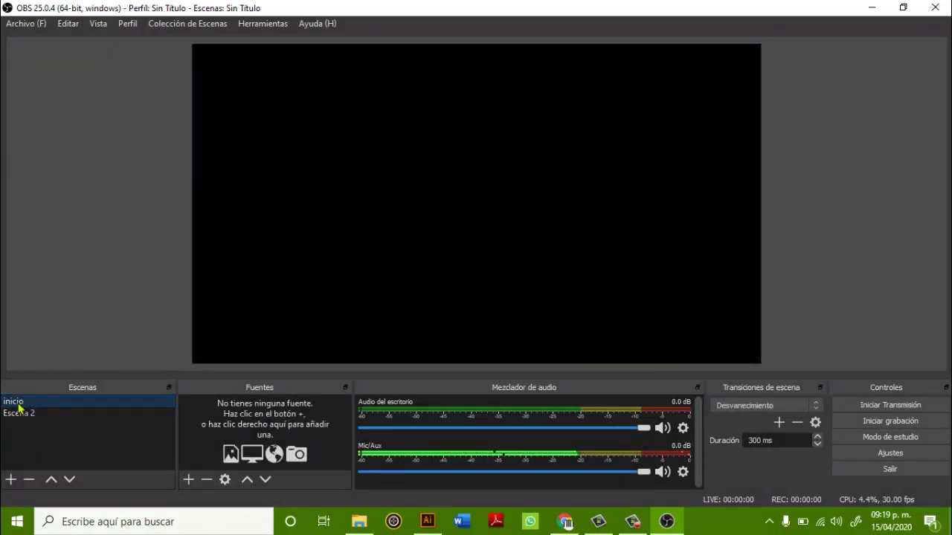
- Search Windows for the intro video, open its file location to check the folder path, and close that folder
left_click(190, 481)
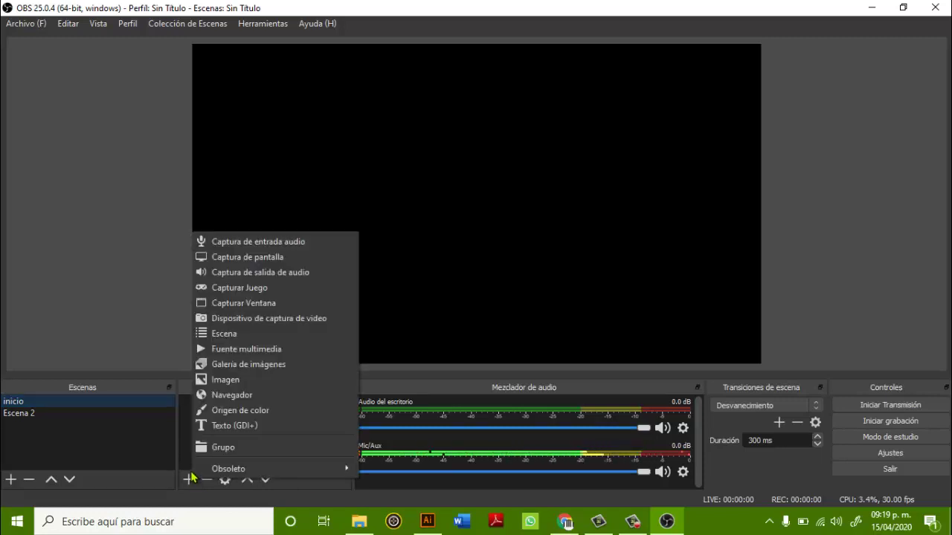
mouse_move(197, 468)
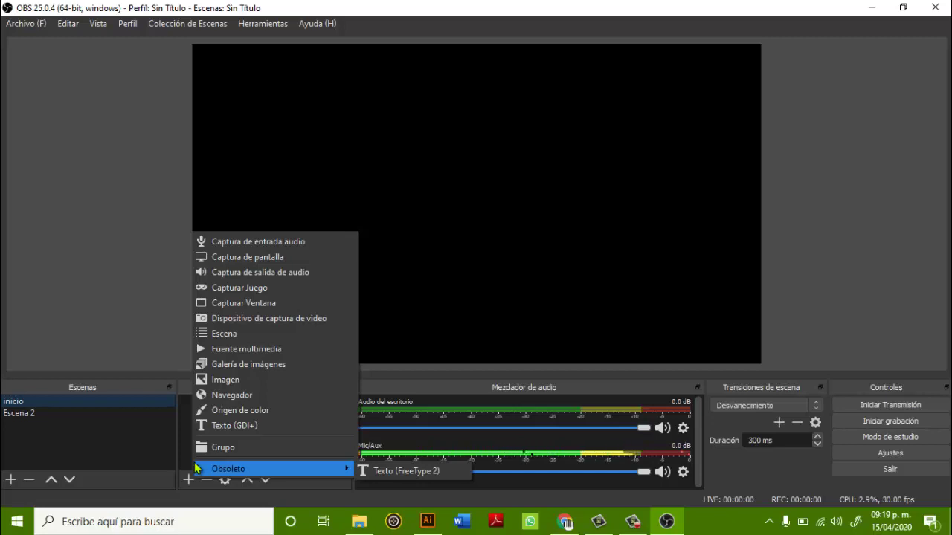
left_click(153, 524)
type("intro")
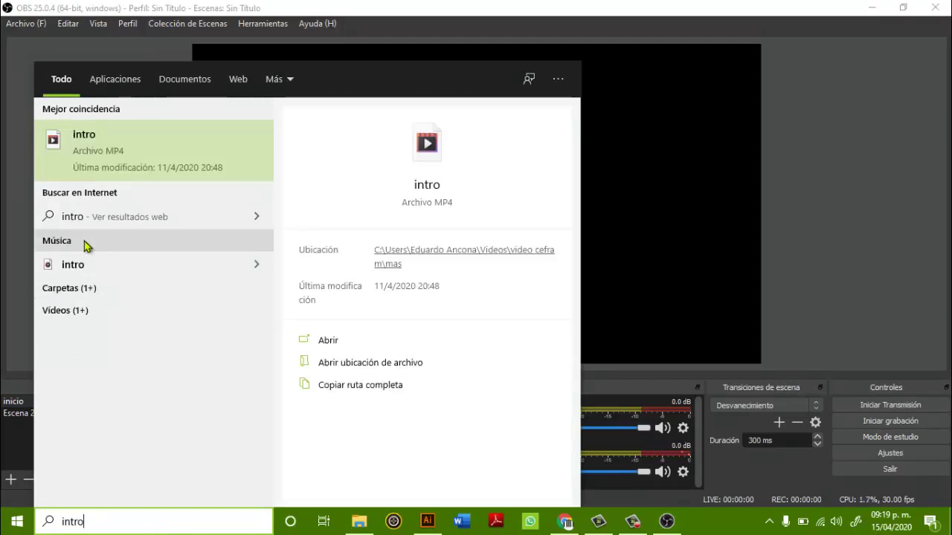
right_click(104, 154)
left_click(175, 164)
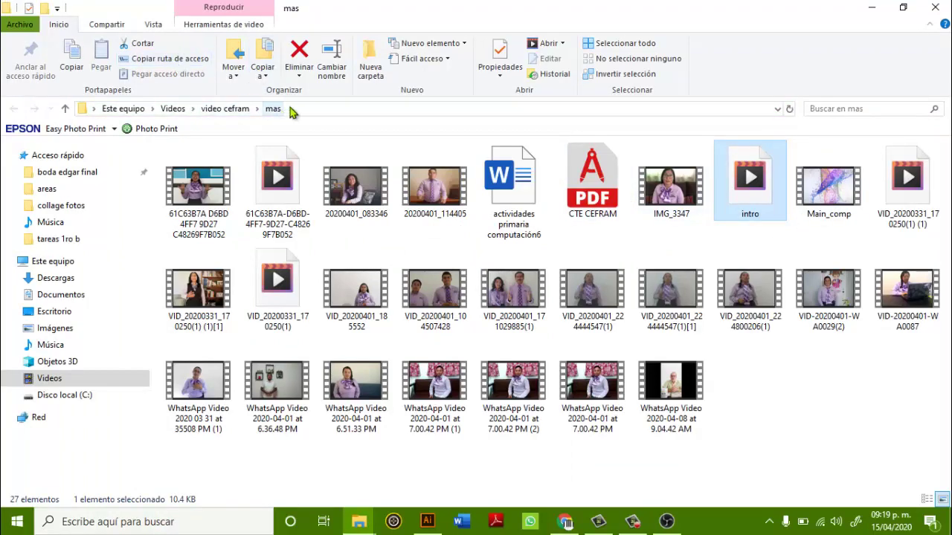
left_click(935, 8)
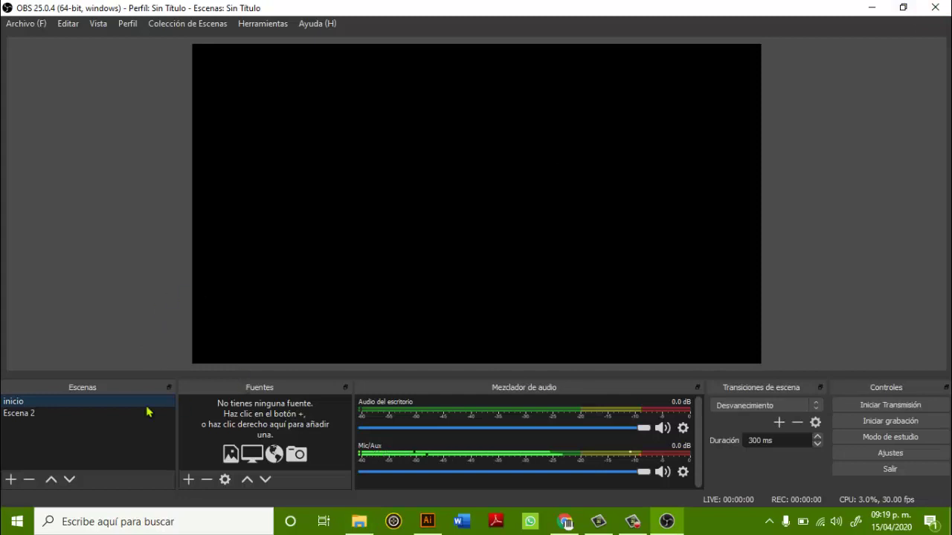
- Add a new media source named intro to the inicio scene and look through its properties
left_click(188, 480)
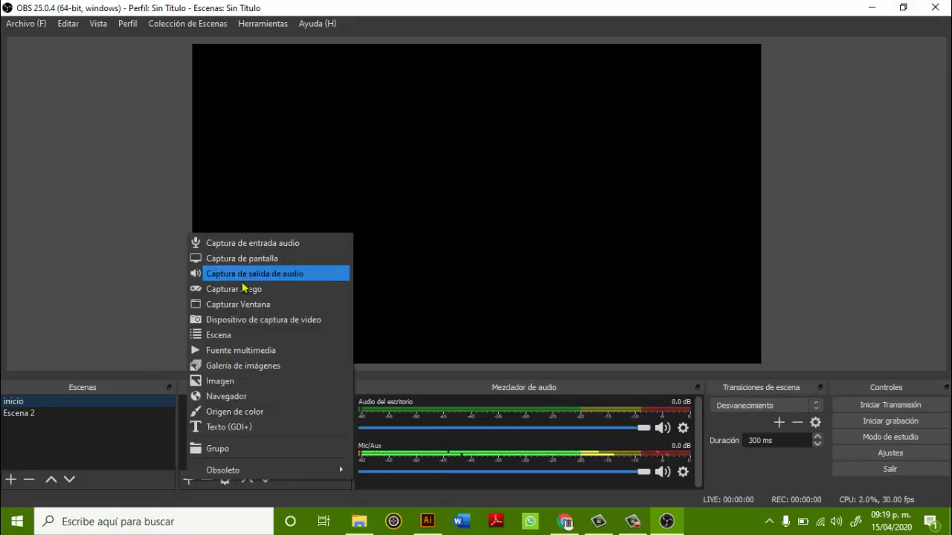
left_click(248, 351)
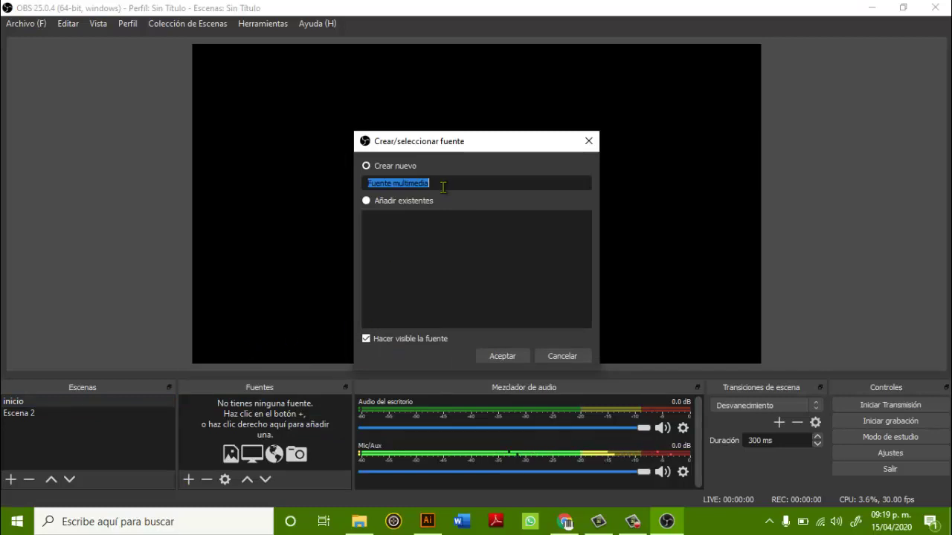
key("BackSpace")
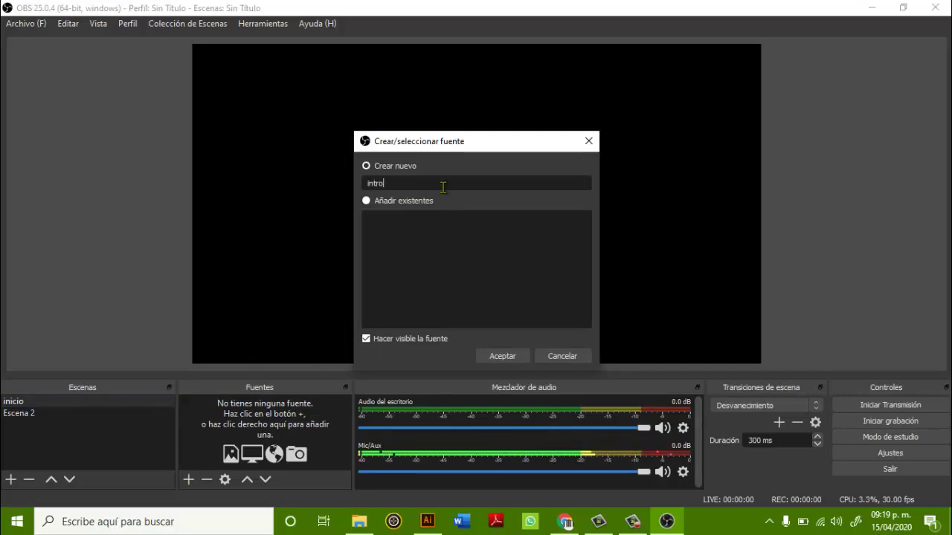
type("intro")
left_click(506, 357)
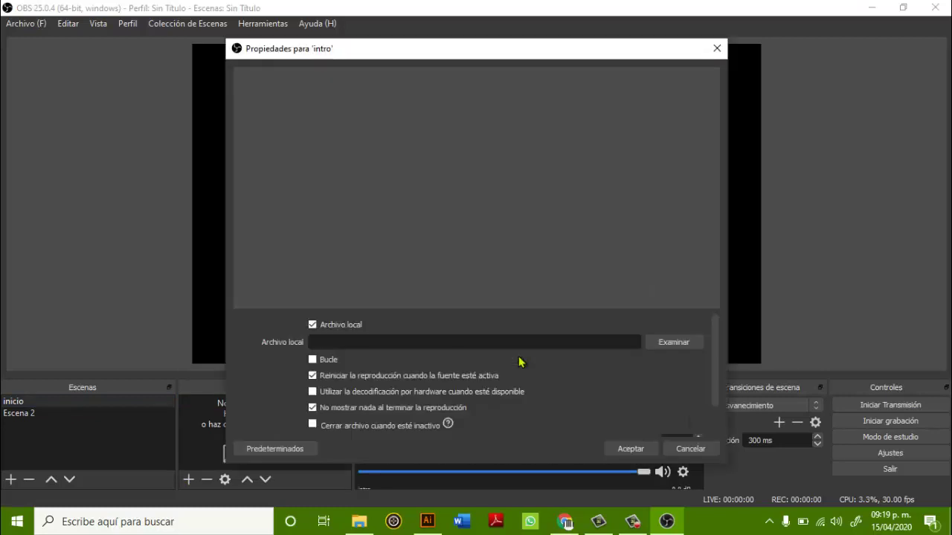
scroll(673, 344, "down", 2)
scroll(674, 343, "up", 2)
- Browse the Documents, CEFRAM GENERAL and Videos folders for a local file to use in the intro source
left_click(673, 343)
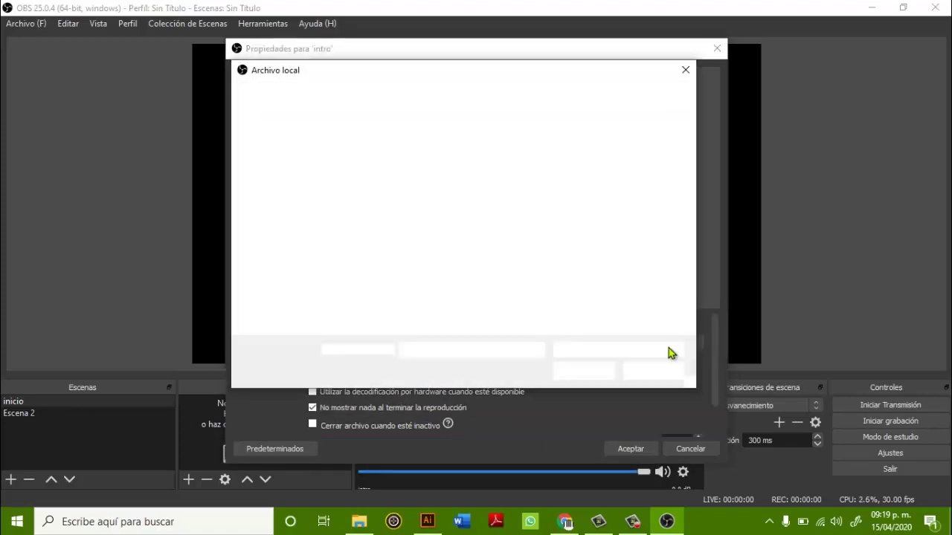
left_click(292, 209)
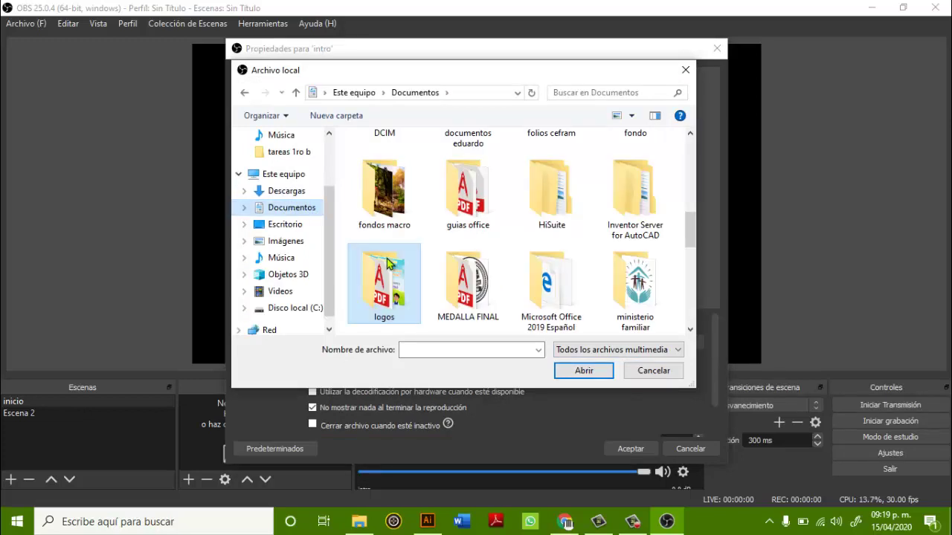
scroll(386, 263, "up", 3)
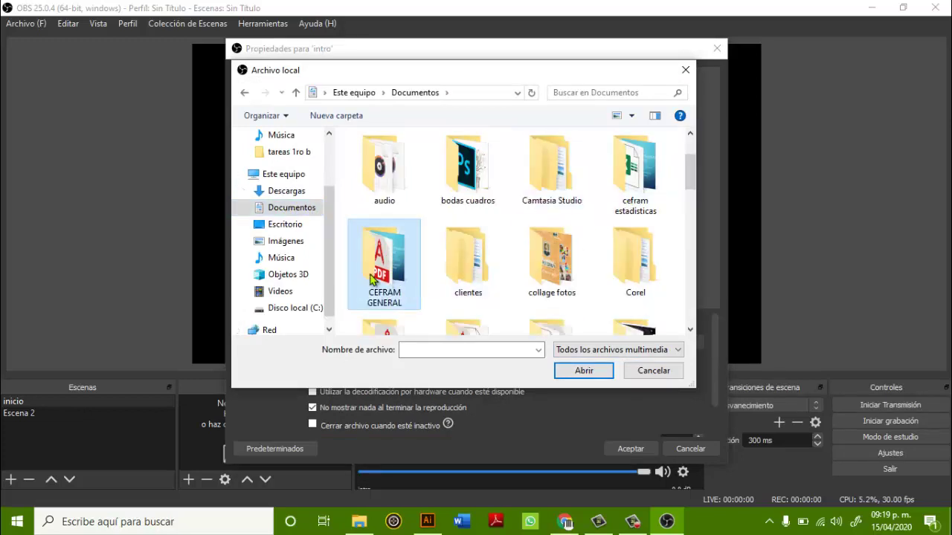
double_click(378, 270)
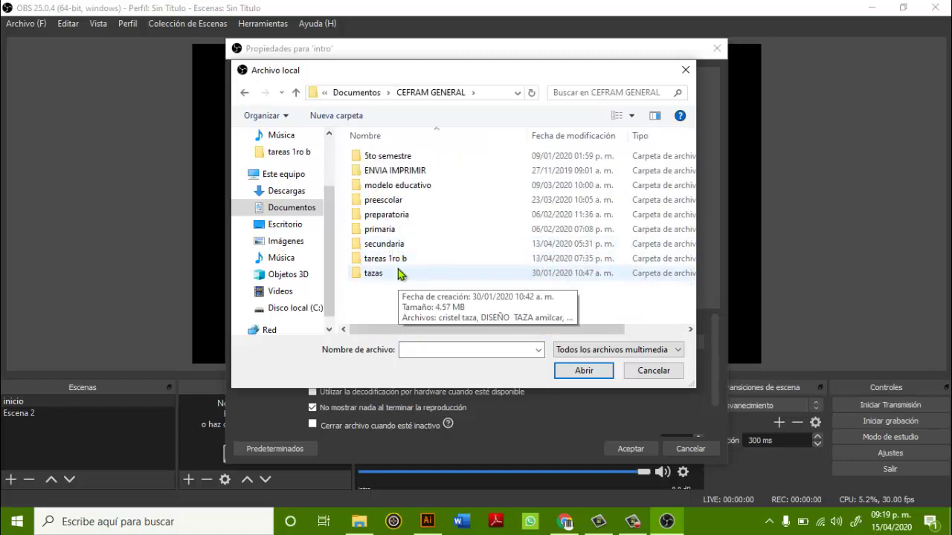
left_click(283, 293)
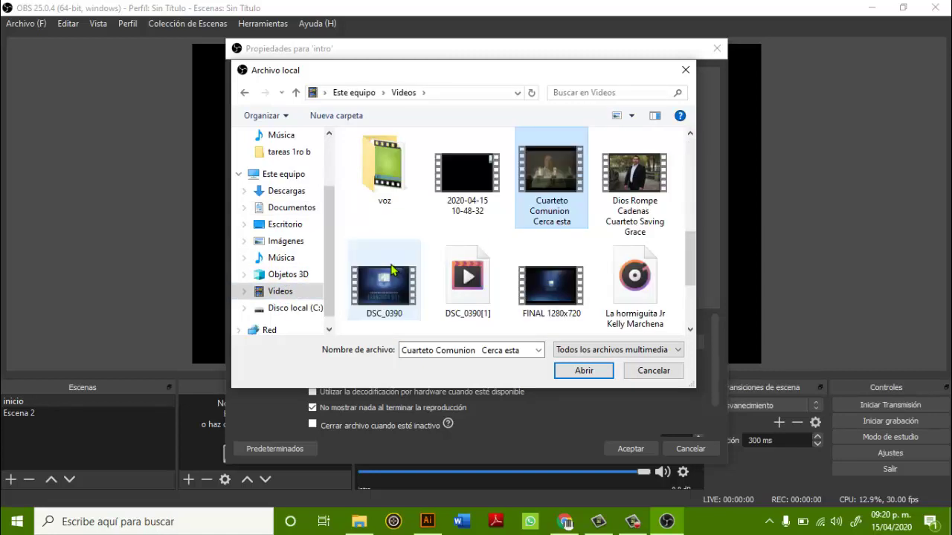
scroll(392, 272, "up", 5)
scroll(398, 268, "down", 10)
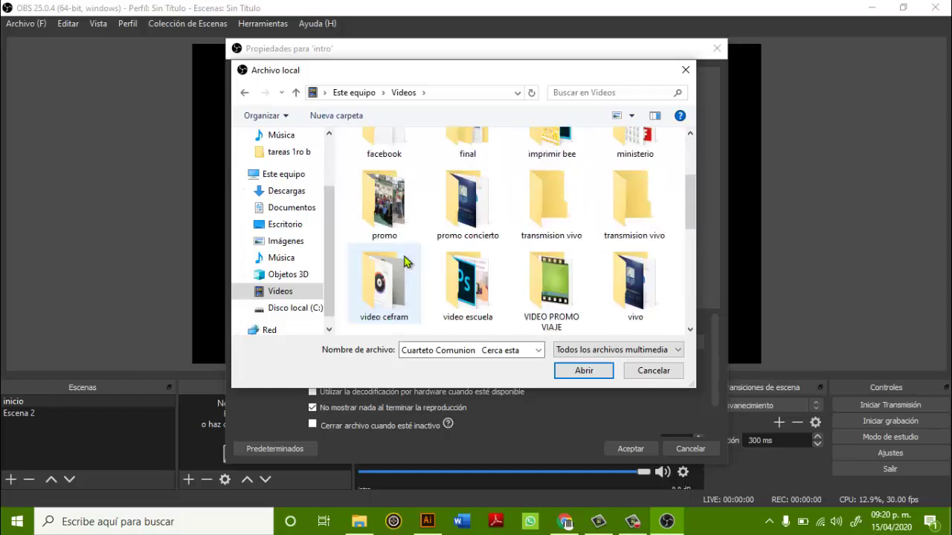
scroll(405, 260, "up", 5)
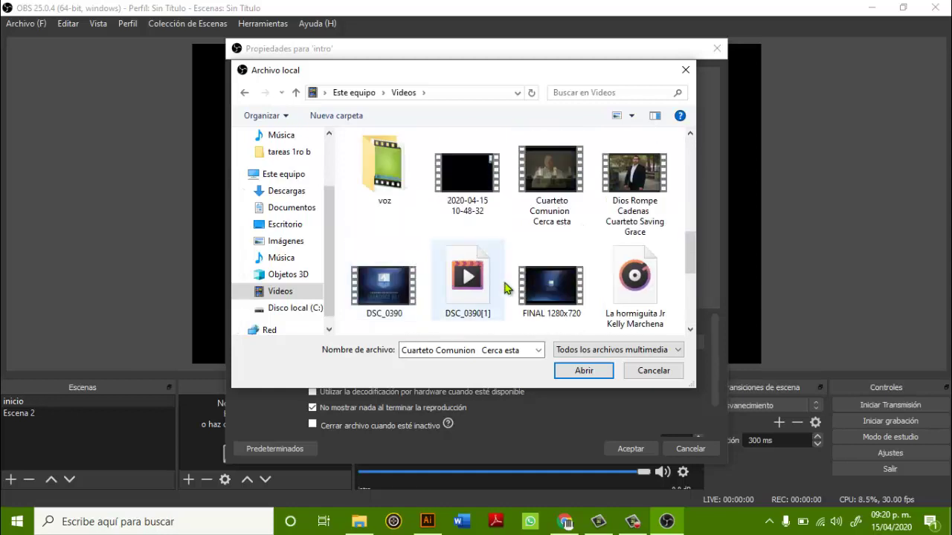
scroll(504, 288, "down", 2)
left_click(553, 206)
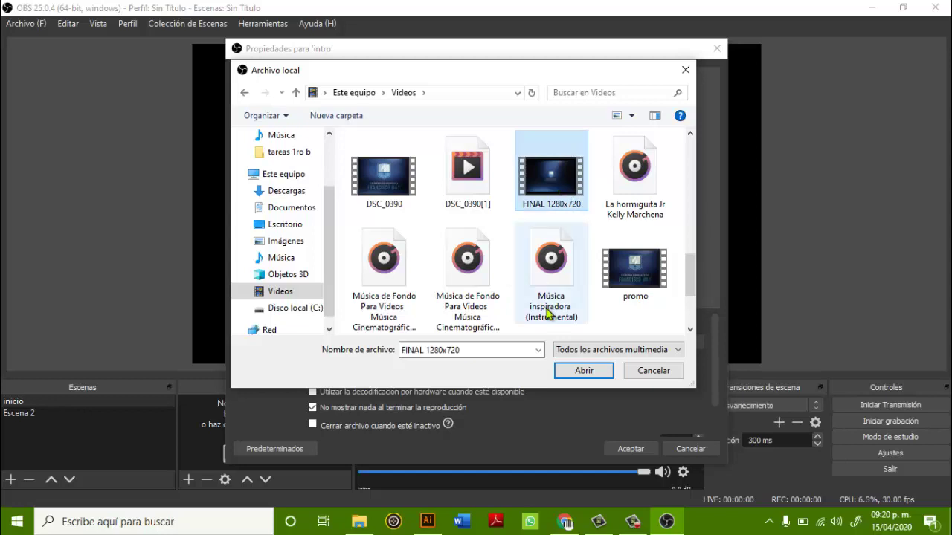
scroll(506, 264, "up", 3)
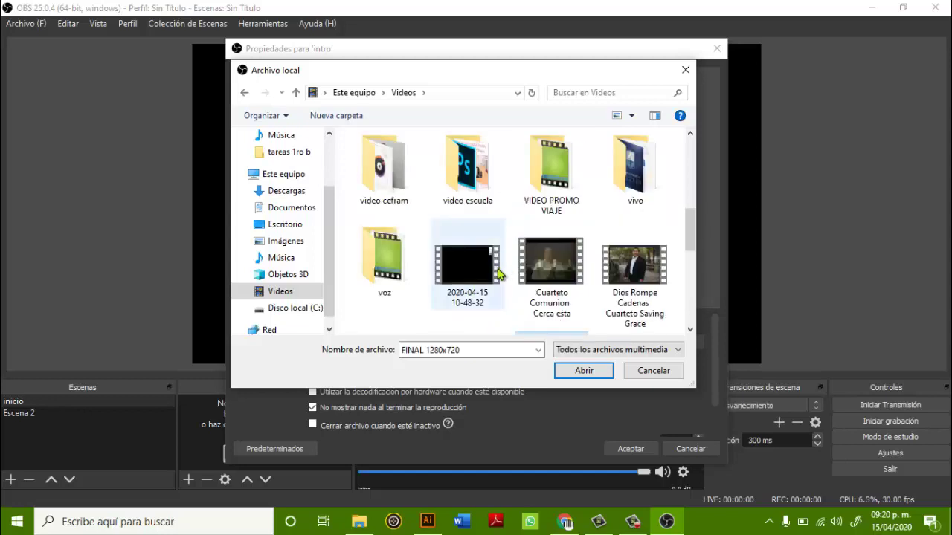
scroll(499, 275, "up", 1)
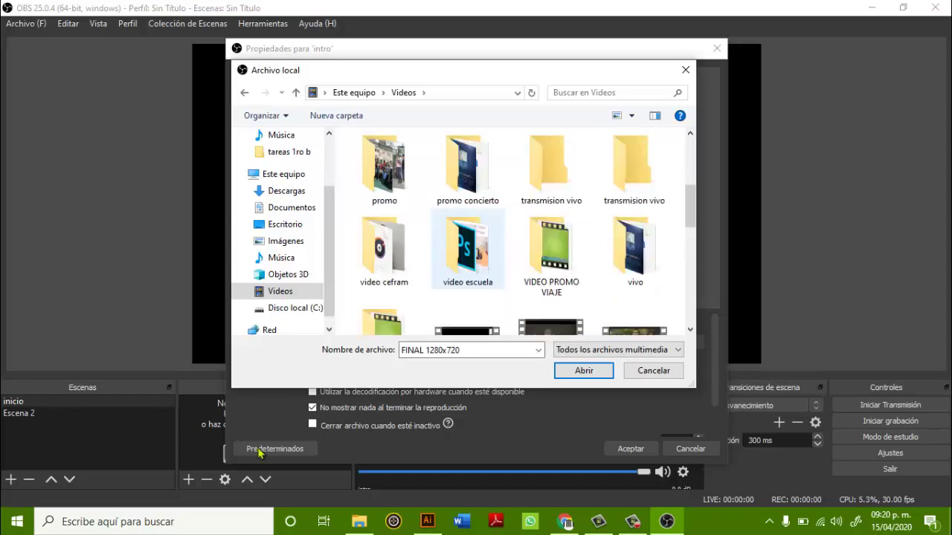
- Look up the intro video's file location again through a Windows search and return to the local file selection
left_click(195, 521)
type("intro")
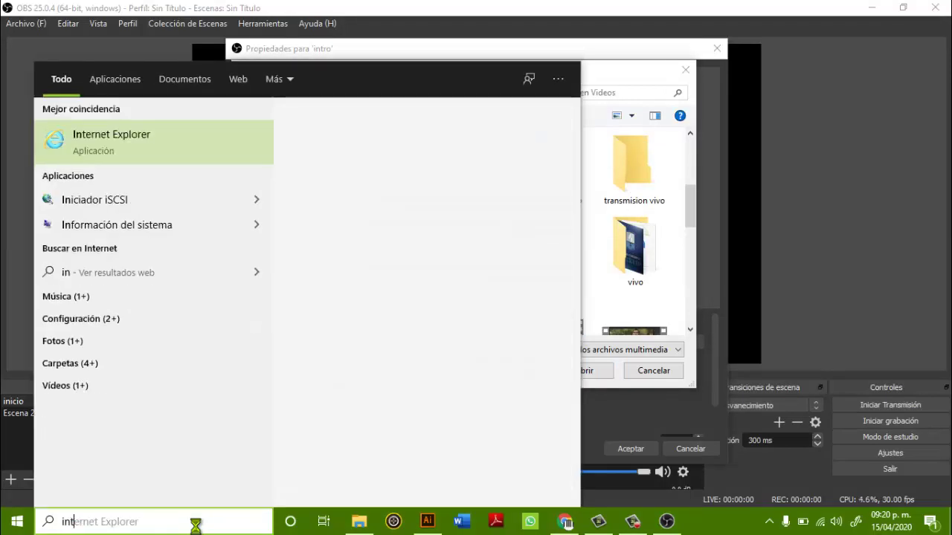
right_click(124, 156)
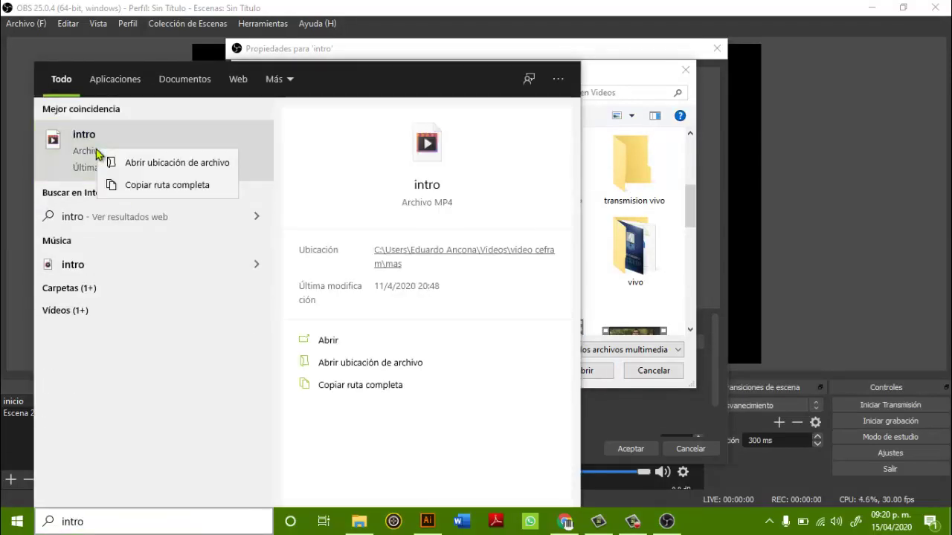
left_click(140, 165)
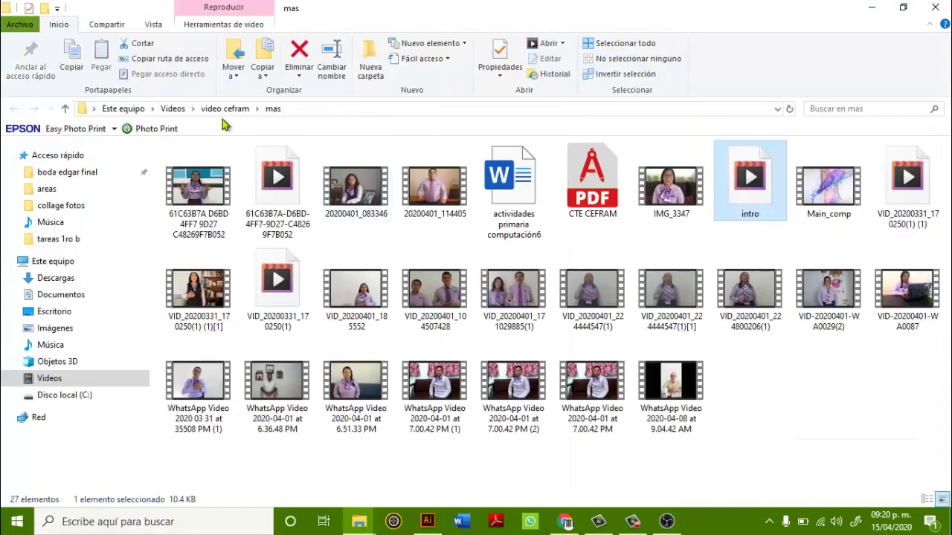
left_click(871, 8)
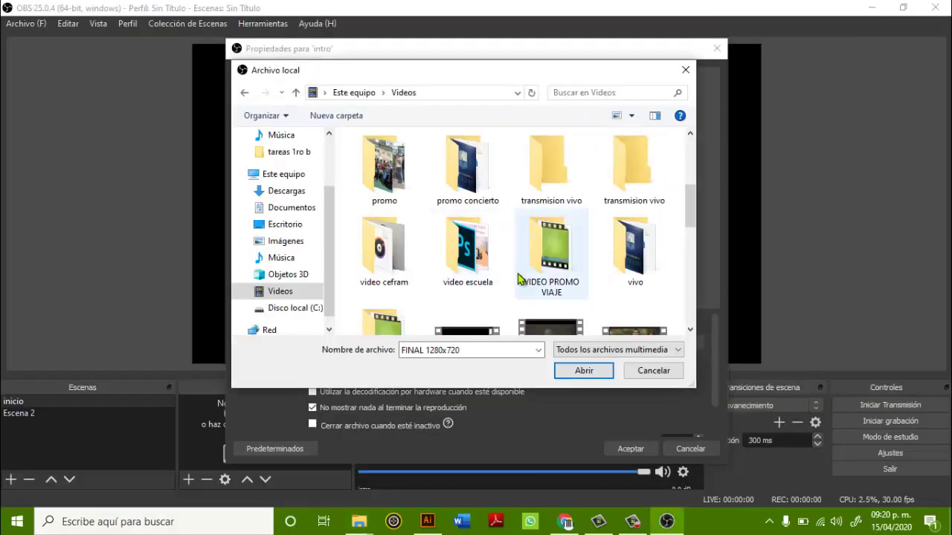
- Load Main_comp from the video cefram folder as the intro source's local file, review the remaining properties and accept them
double_click(384, 253)
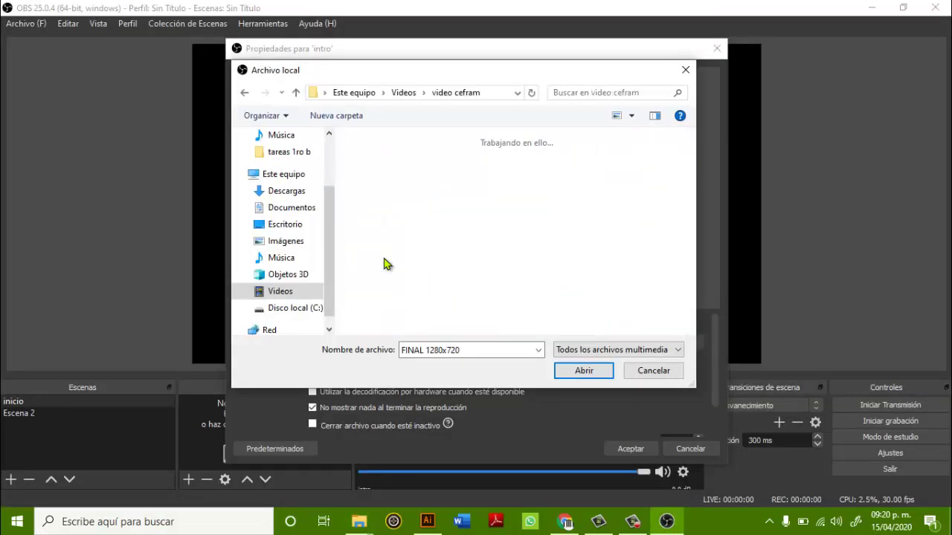
scroll(590, 216, "down", 3)
scroll(593, 222, "down", 3)
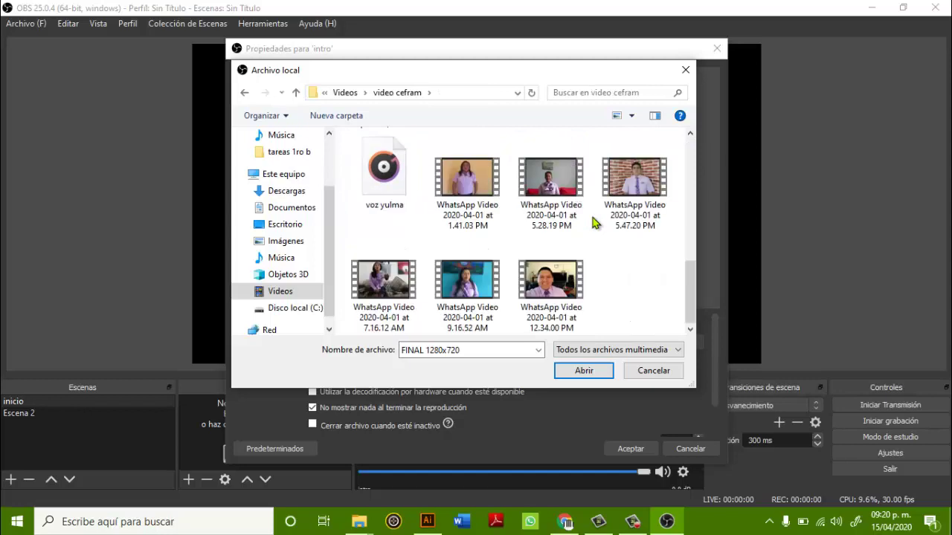
scroll(595, 223, "up", 4)
left_click(530, 266)
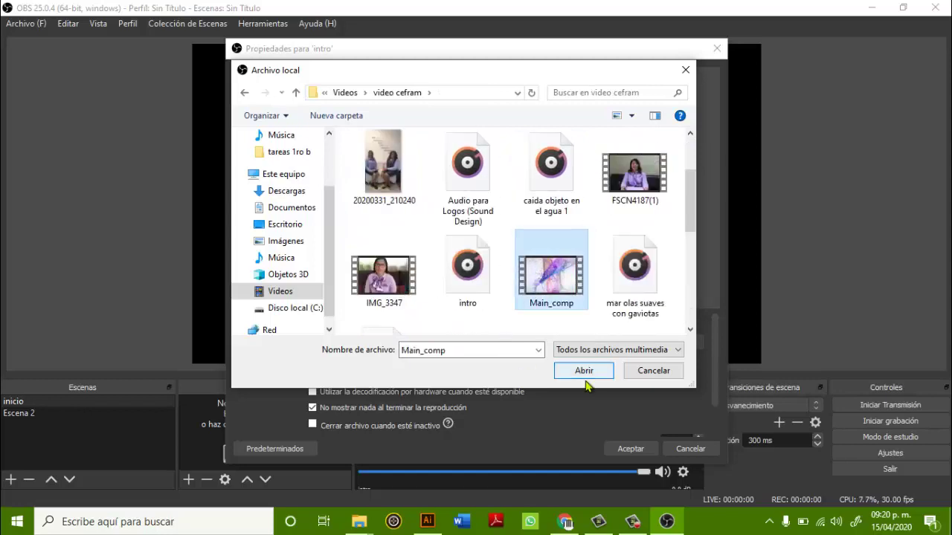
left_click(583, 373)
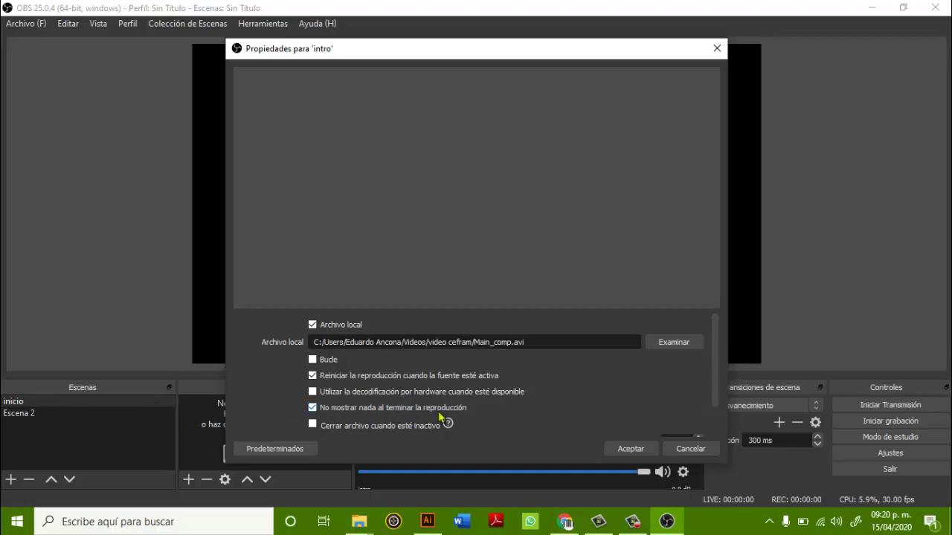
mouse_move(350, 432)
scroll(642, 405, "down", 2)
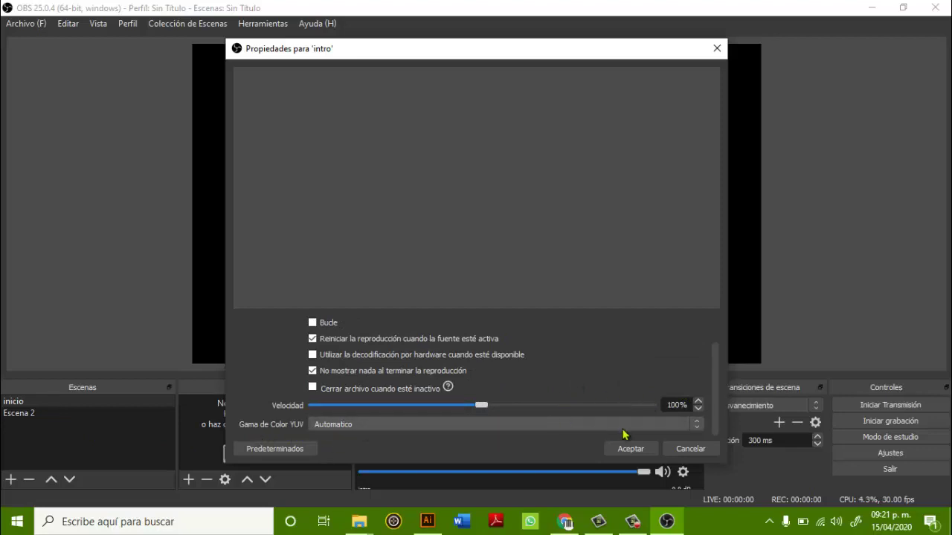
left_click(639, 450)
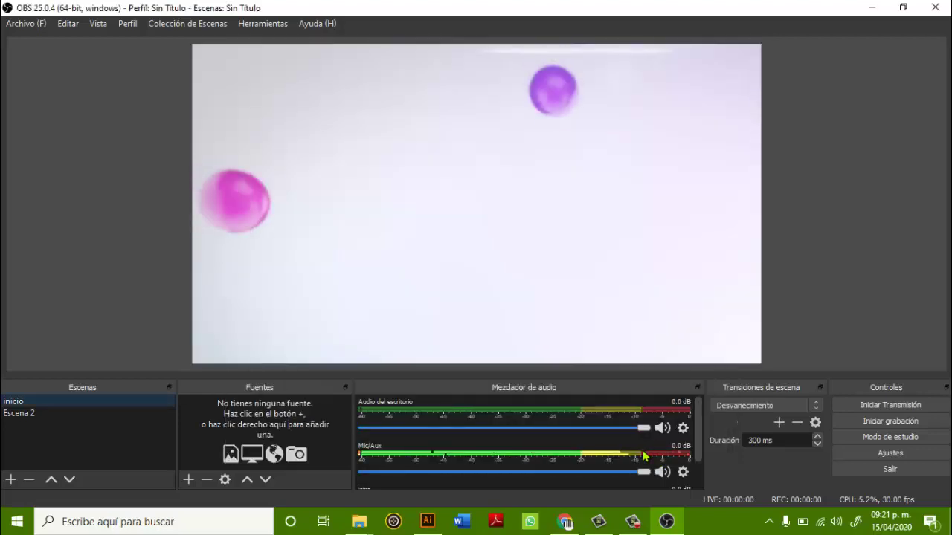
- Select the intro video in the preview and set the preview scaling to Ajustar a la ventana
left_click(504, 283)
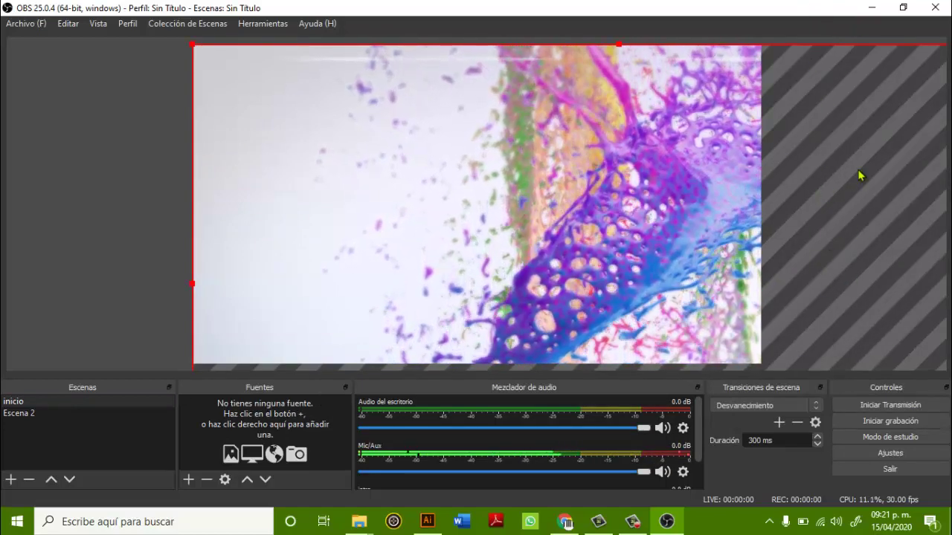
right_click(483, 212)
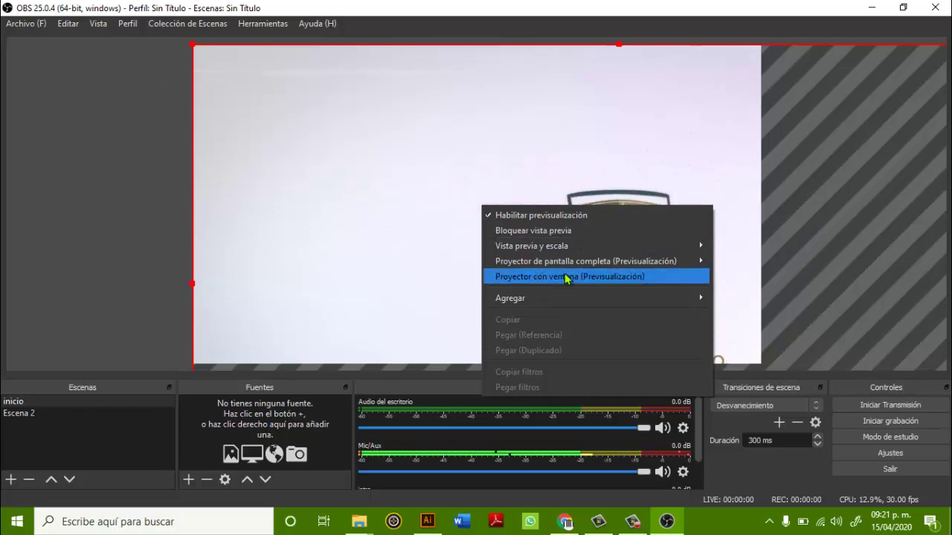
mouse_move(588, 259)
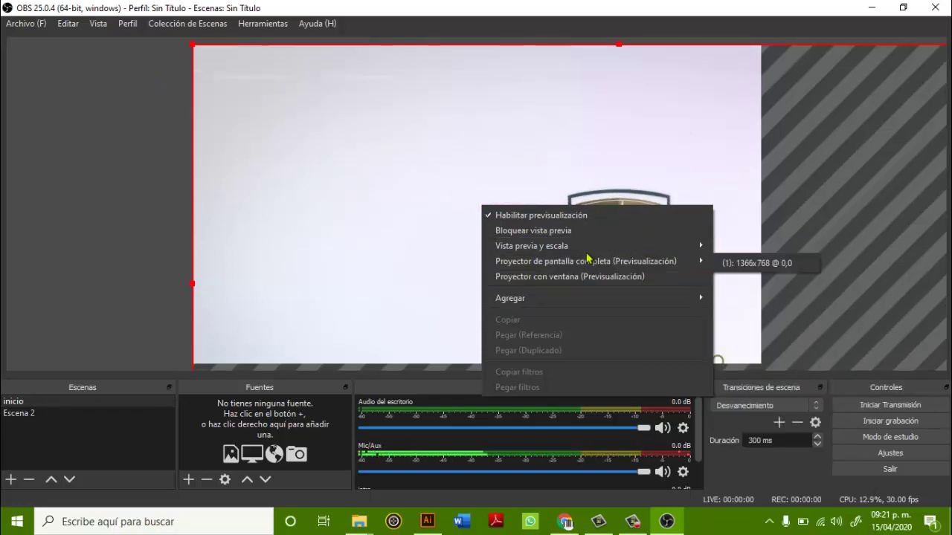
mouse_move(647, 252)
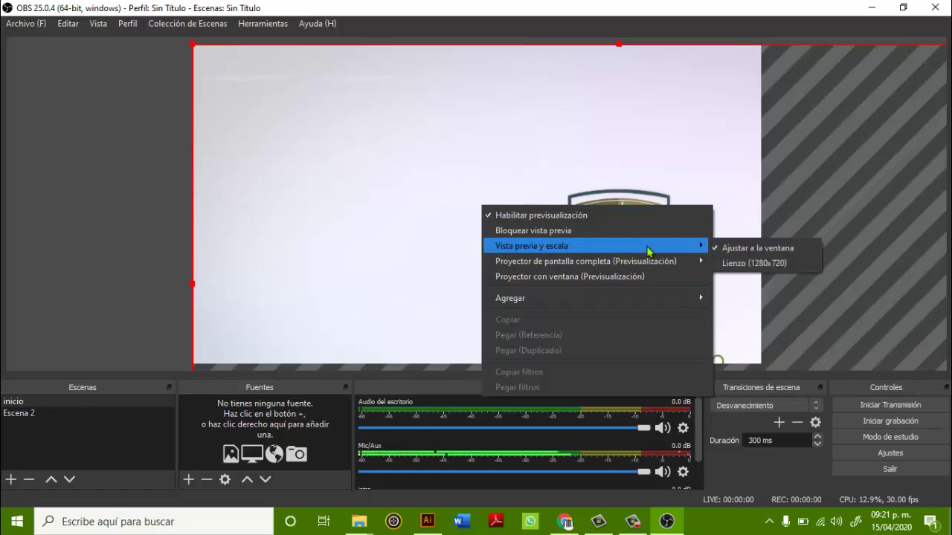
left_click(741, 255)
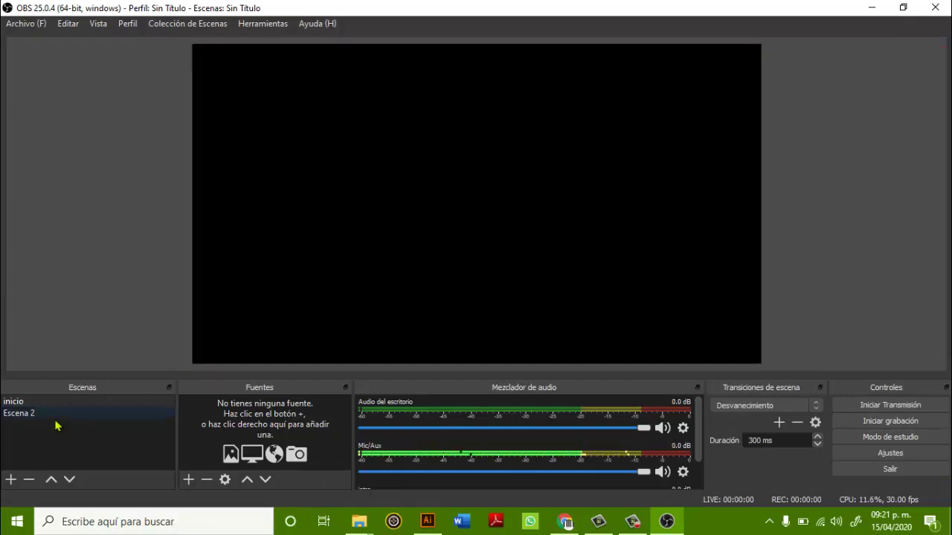
- Switch to Escena 2 and back to inicio to replay the intro, and resize the intro video to fill the canvas
left_click(21, 413)
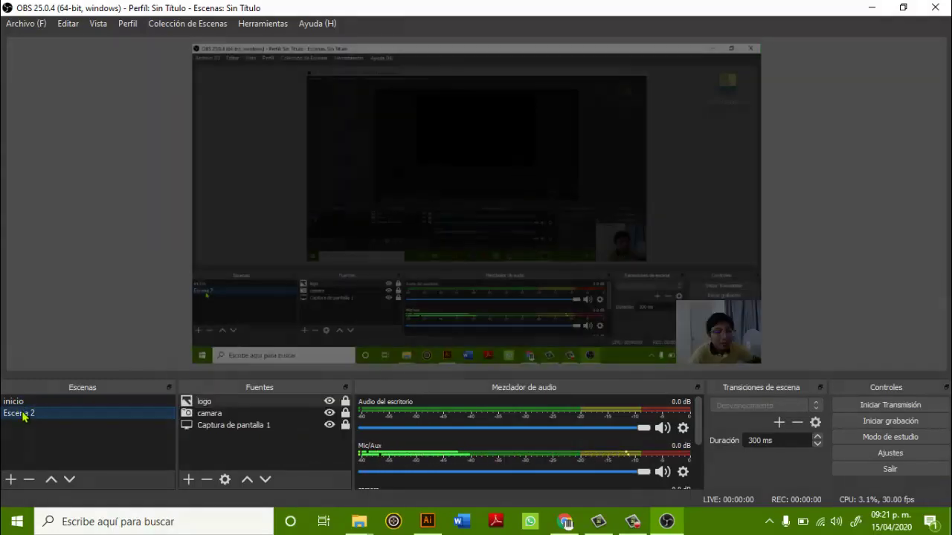
left_click(33, 401)
left_click(257, 81)
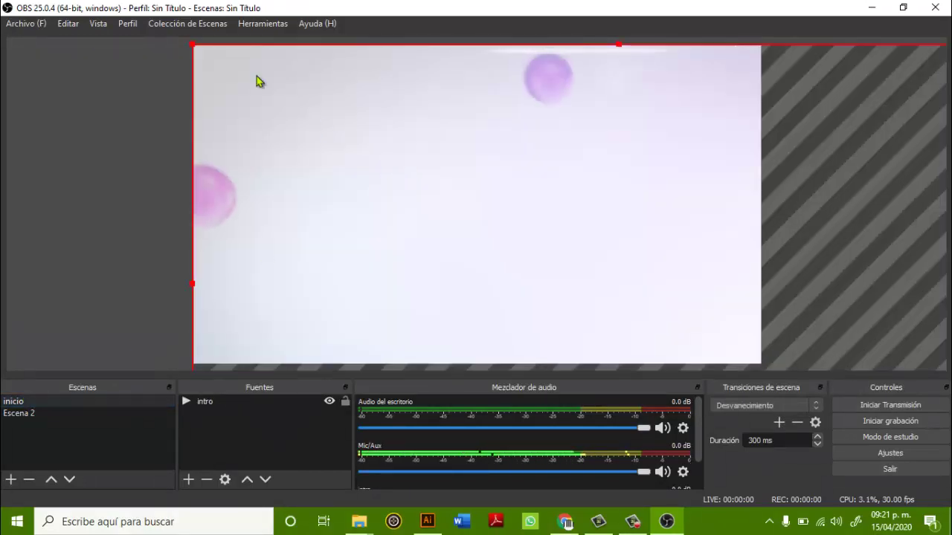
left_click_drag(192, 47, 263, 107)
left_click_drag(705, 336, 761, 365)
left_click(882, 206)
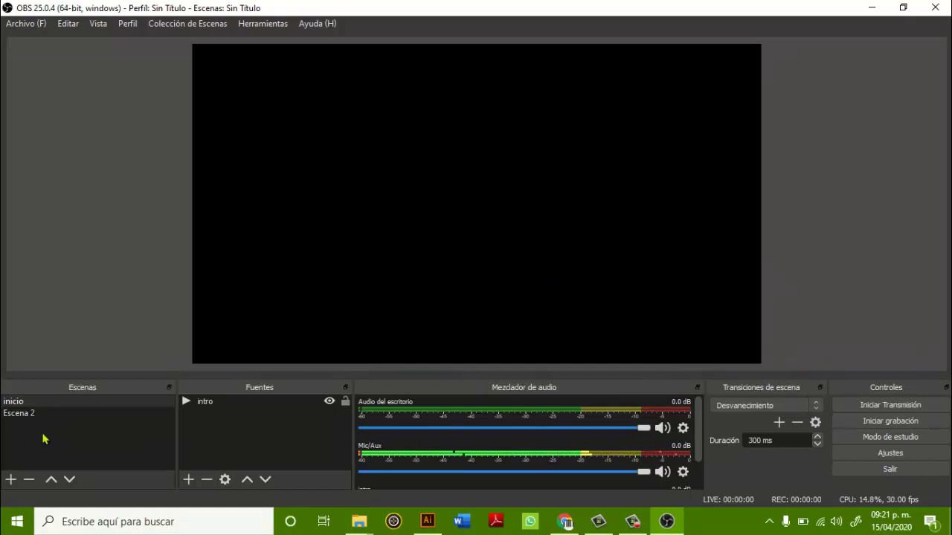
- Test the change between Escena 2 and inicio to watch the intro play, and return to Escena 2
left_click(25, 414)
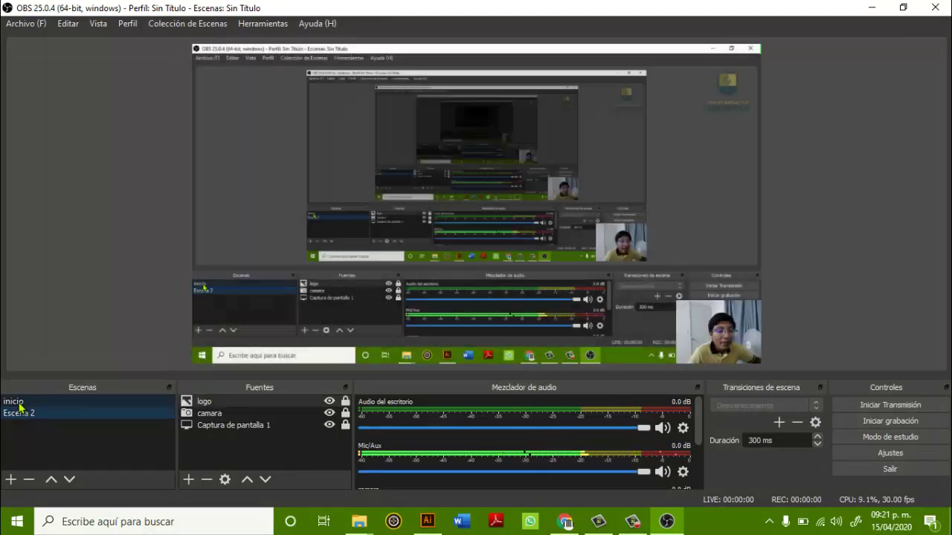
left_click(21, 405)
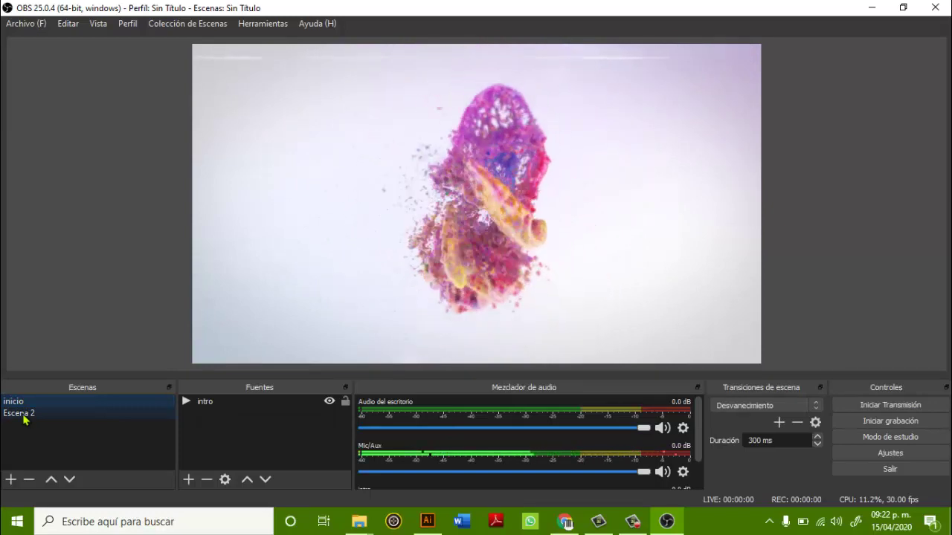
left_click(23, 416)
- Add a new scene named canto
left_click(9, 481)
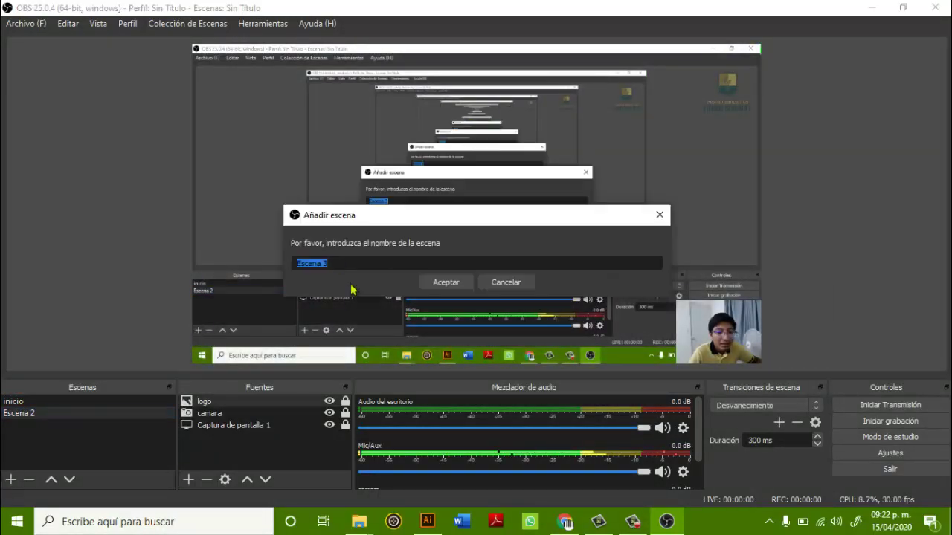
key("BackSpace")
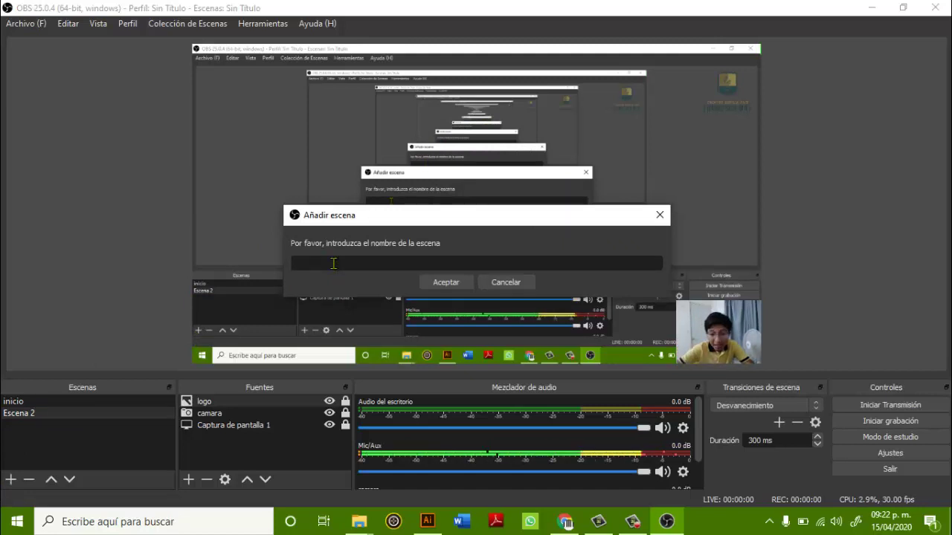
type("canto")
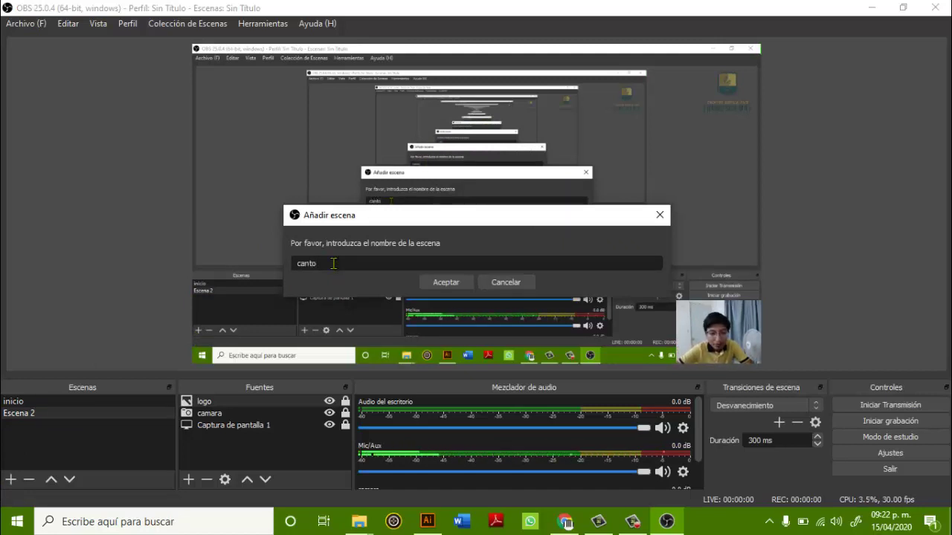
left_click(444, 282)
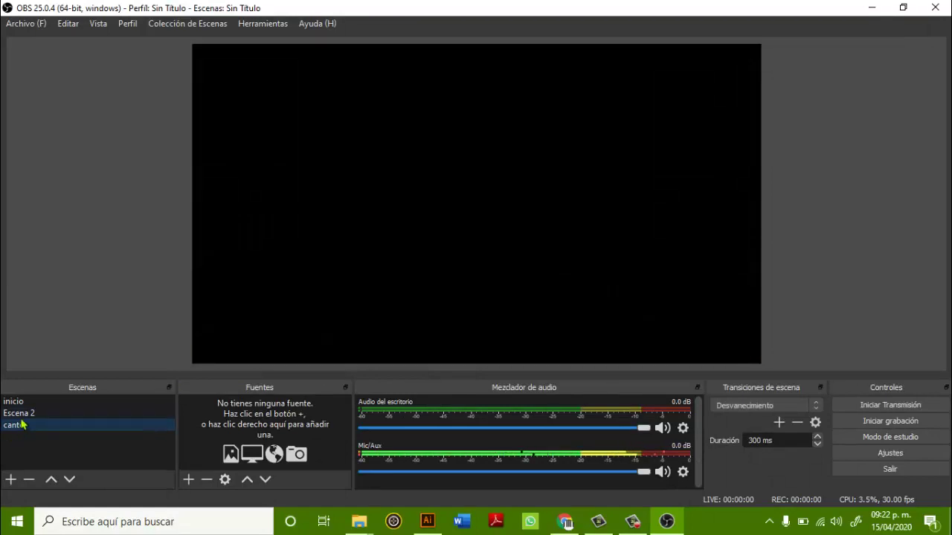
- Move Escena 2 below canto in the scene order and make canto the active scene
left_click(21, 414)
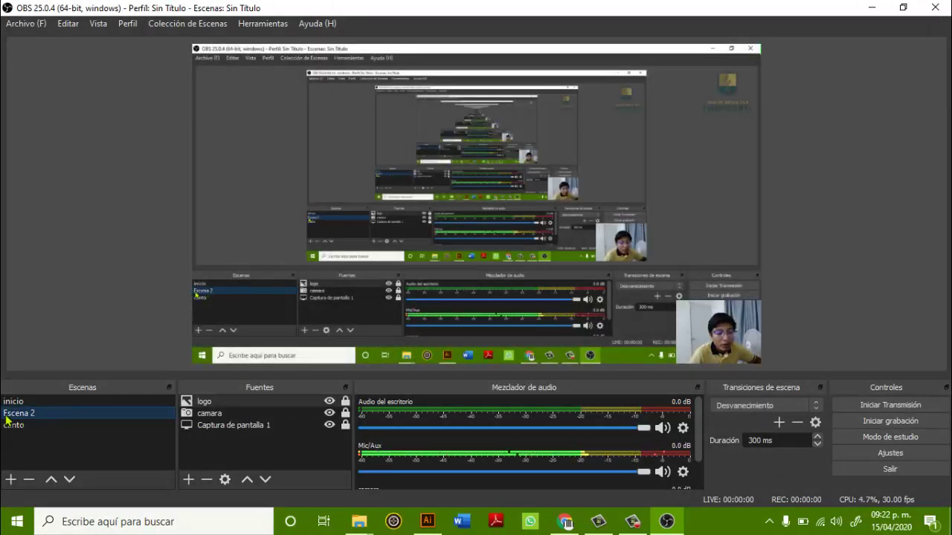
left_click(19, 427)
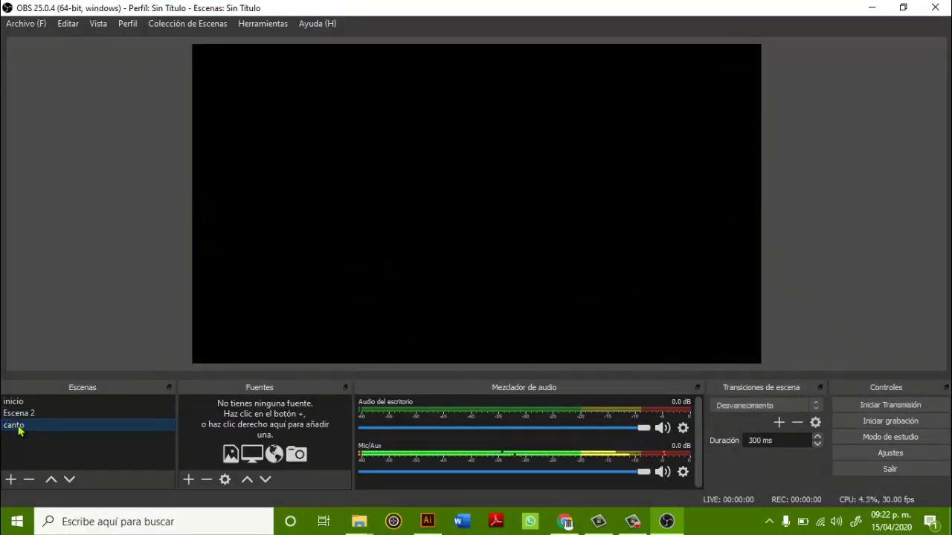
left_click_drag(21, 411, 21, 428)
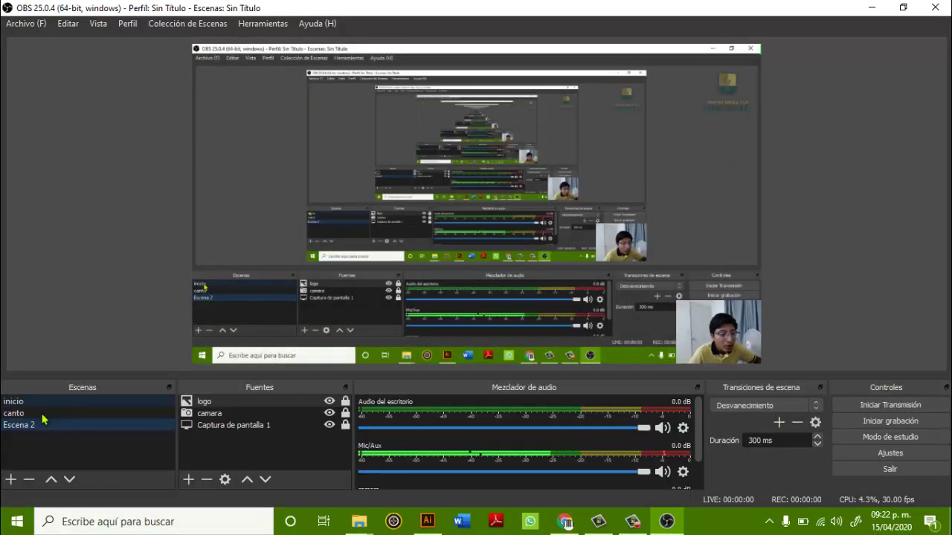
left_click(41, 414)
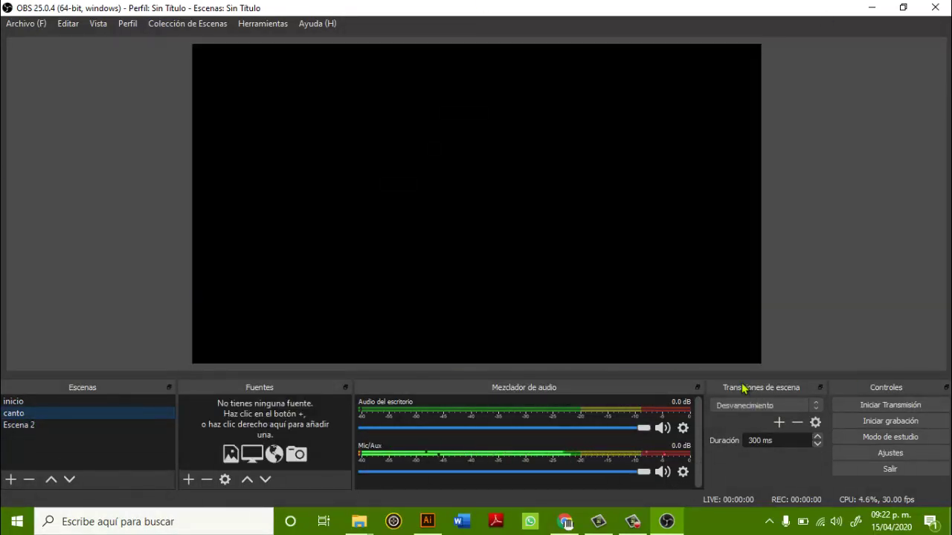
- Create a new media source in the canto scene, trying the name canto before naming it musica
left_click(188, 479)
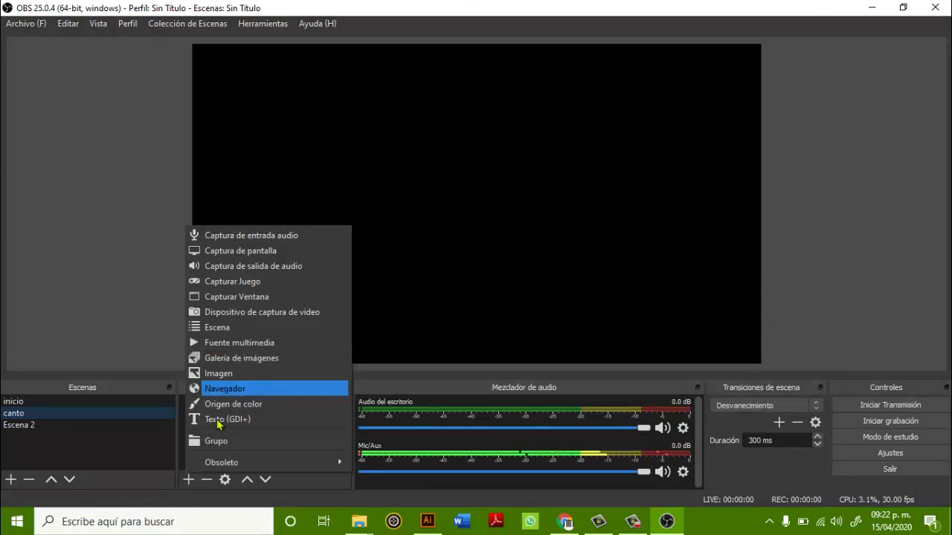
left_click(231, 343)
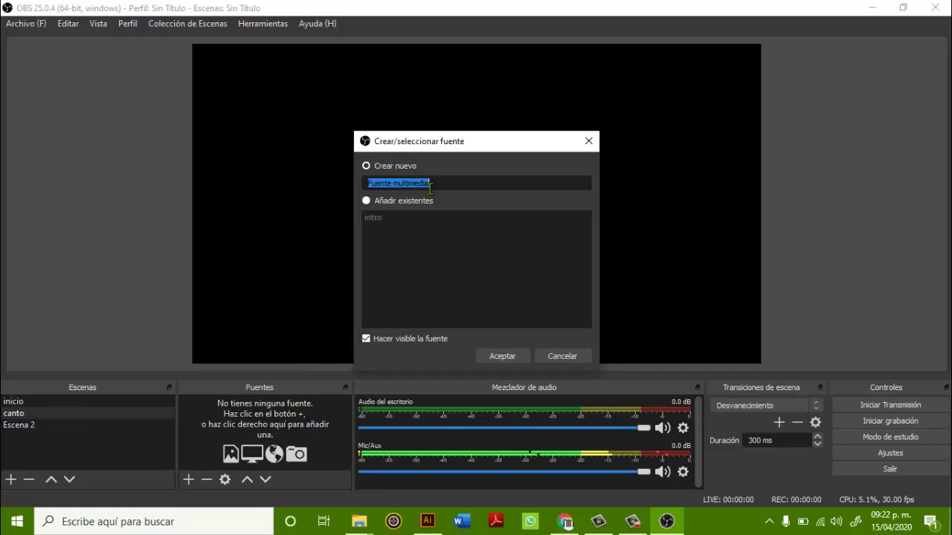
key("BackSpace")
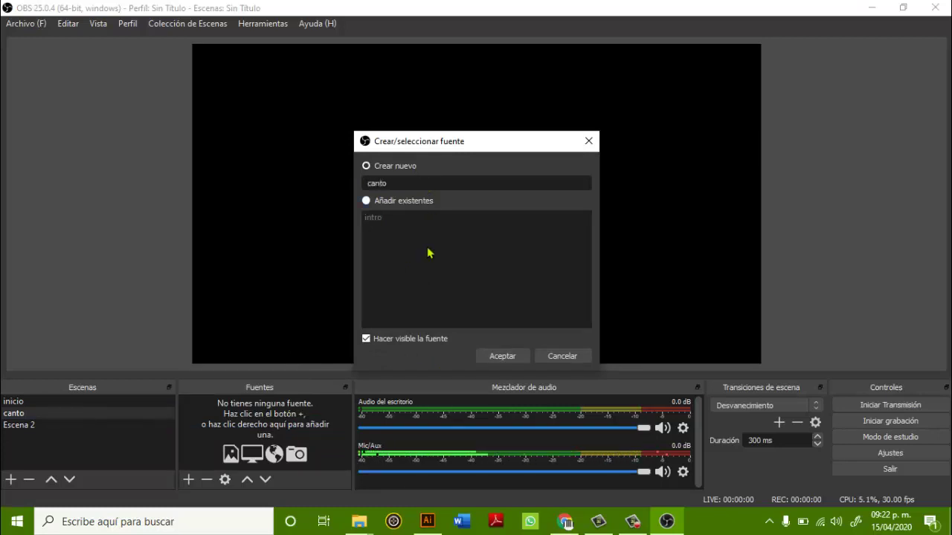
left_click(505, 359)
left_click(510, 277)
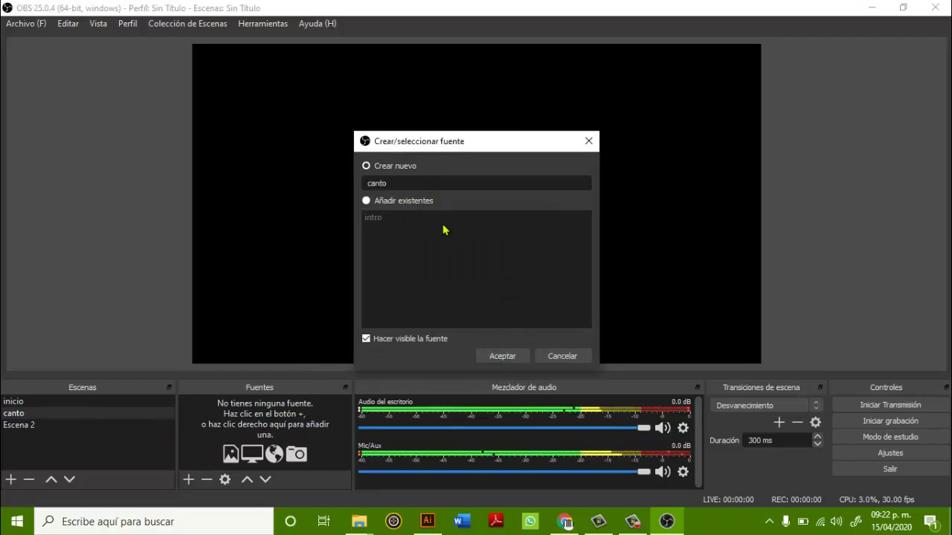
left_click(421, 183)
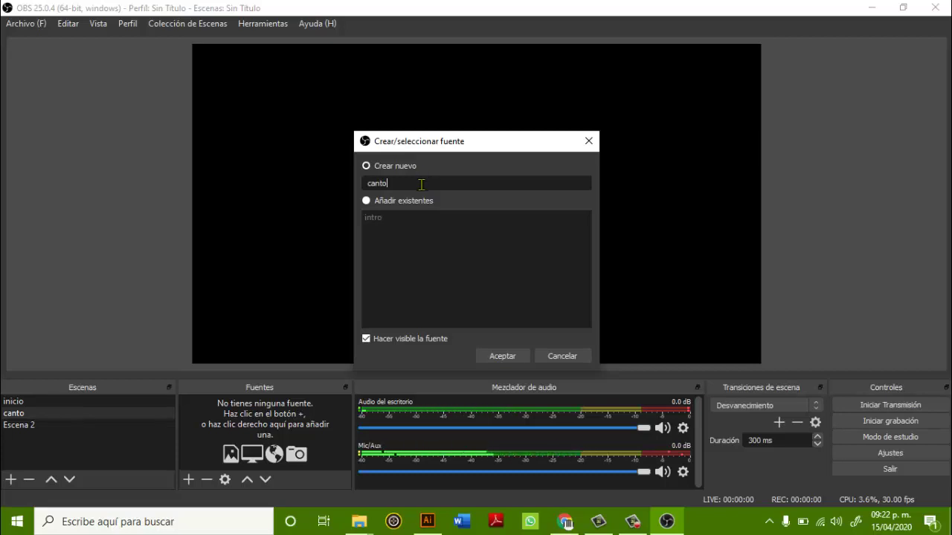
key("BackSpace")
key("BackSpace")
left_click(511, 357)
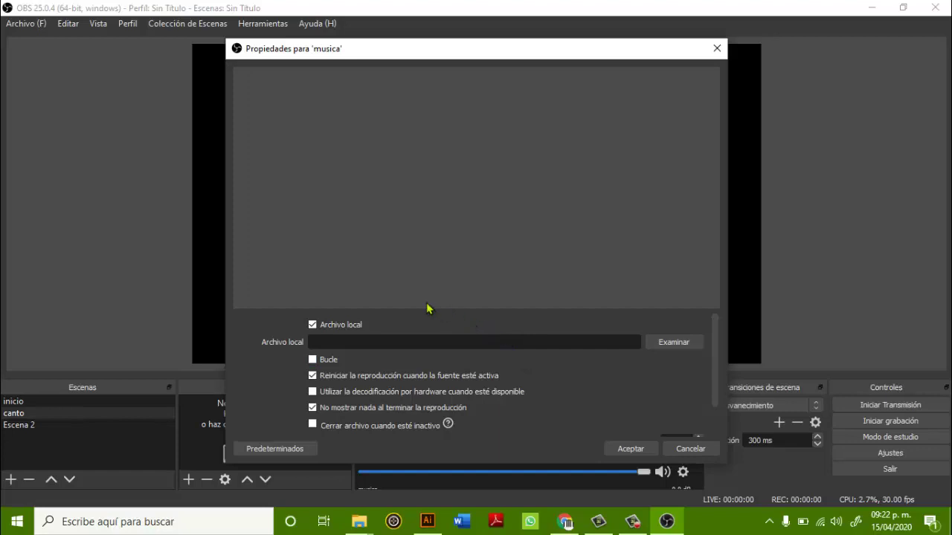
- Browse the video cefram folder for a local file to use in the musica source
left_click(652, 339)
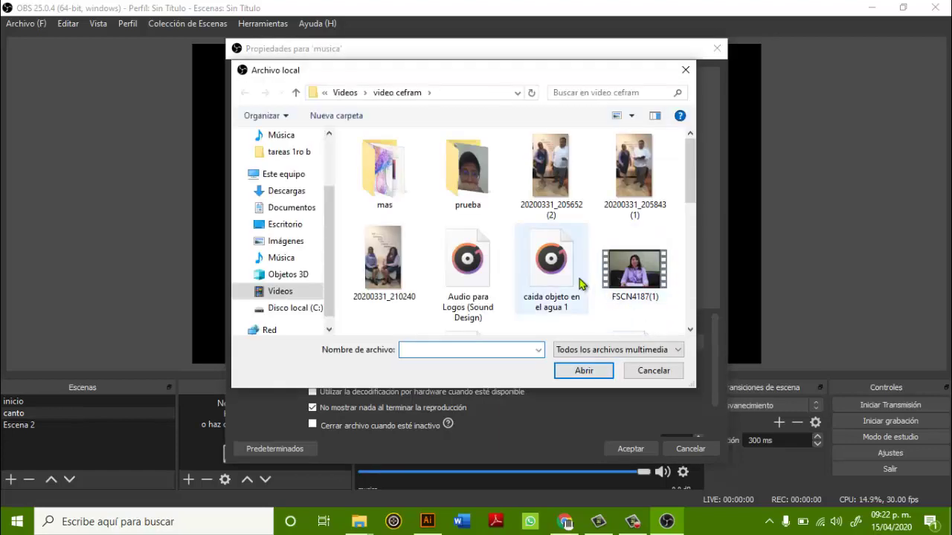
scroll(579, 279, "down", 2)
scroll(579, 279, "down", 2)
scroll(552, 258, "up", 4)
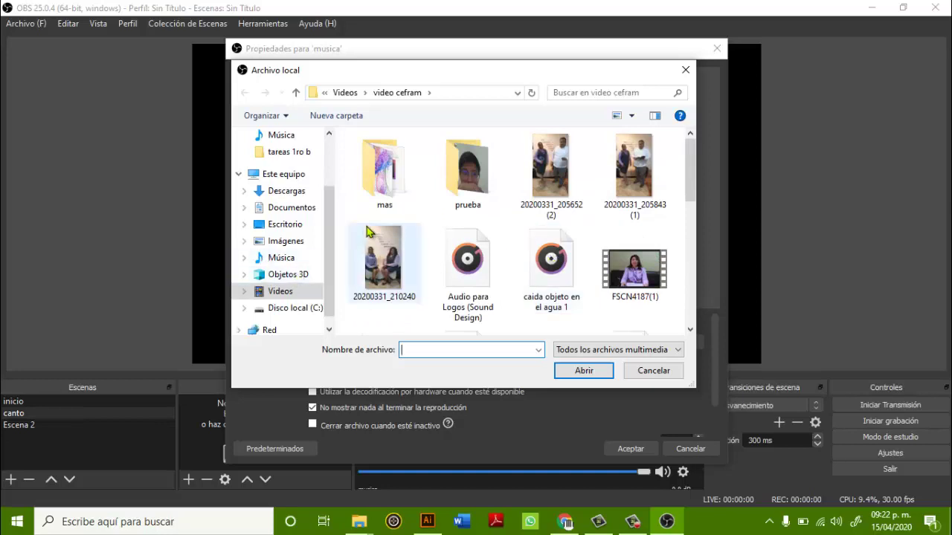
- Search Windows for primaria and open the cte primaria folder in Music to check its location
left_click(112, 520)
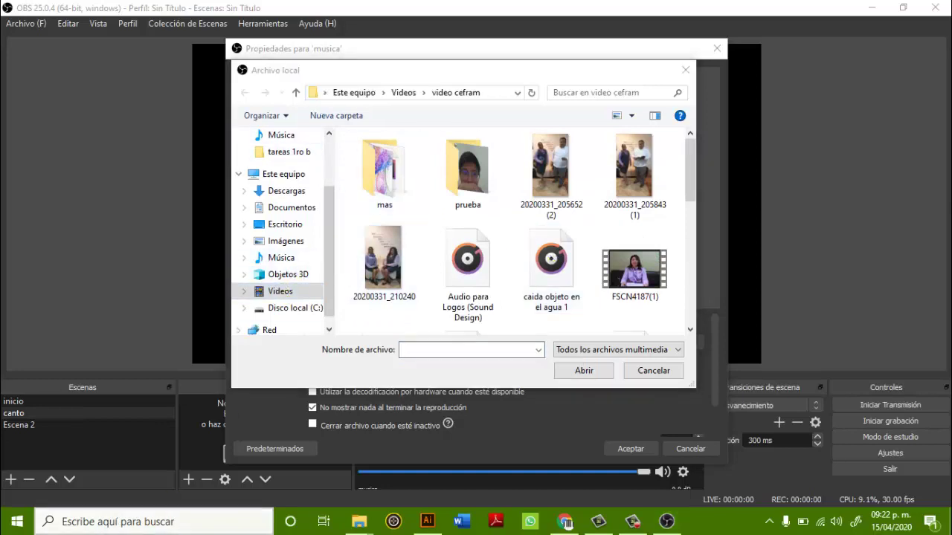
type("primaria")
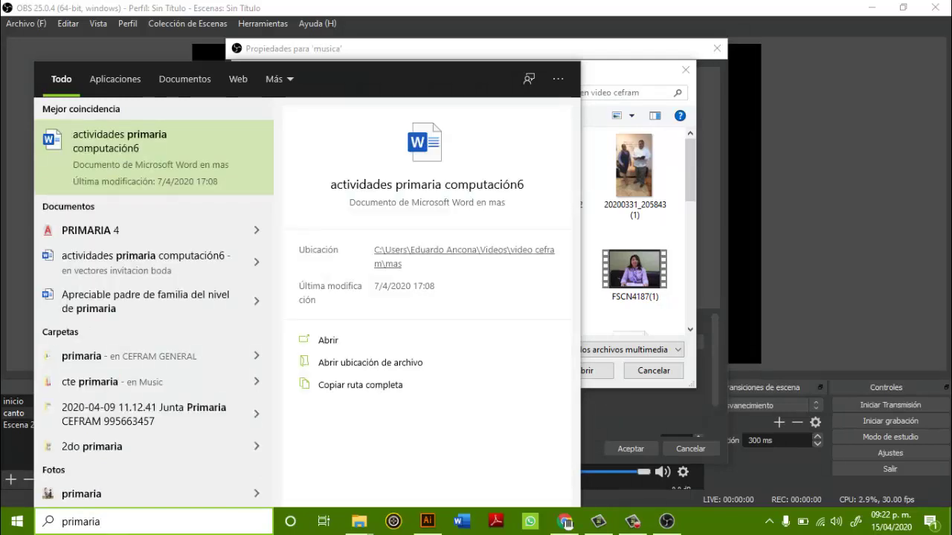
left_click(89, 382)
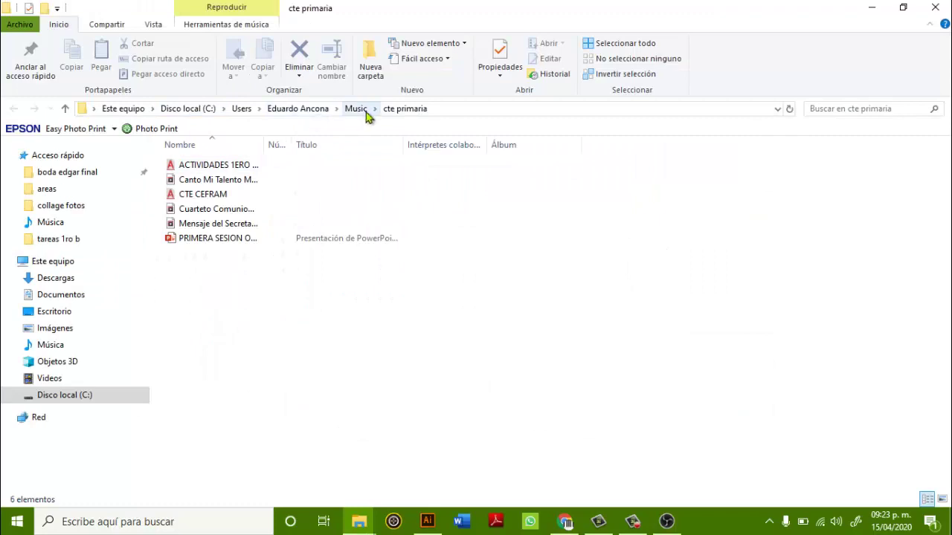
- Load Canto Mi Talento Mi Ministerio l El Método de Cristo.webm from the cte primaria folder in Música into the musica source
left_click(873, 8)
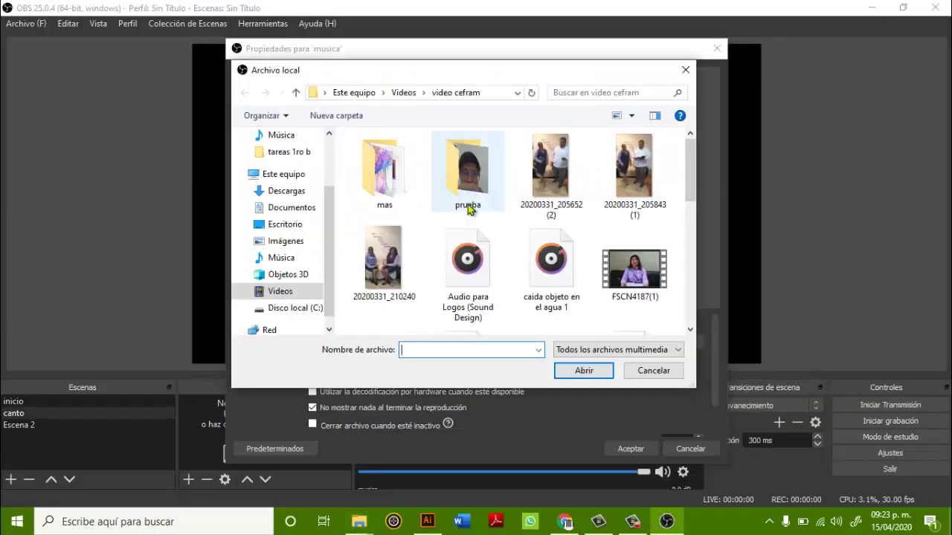
left_click(282, 257)
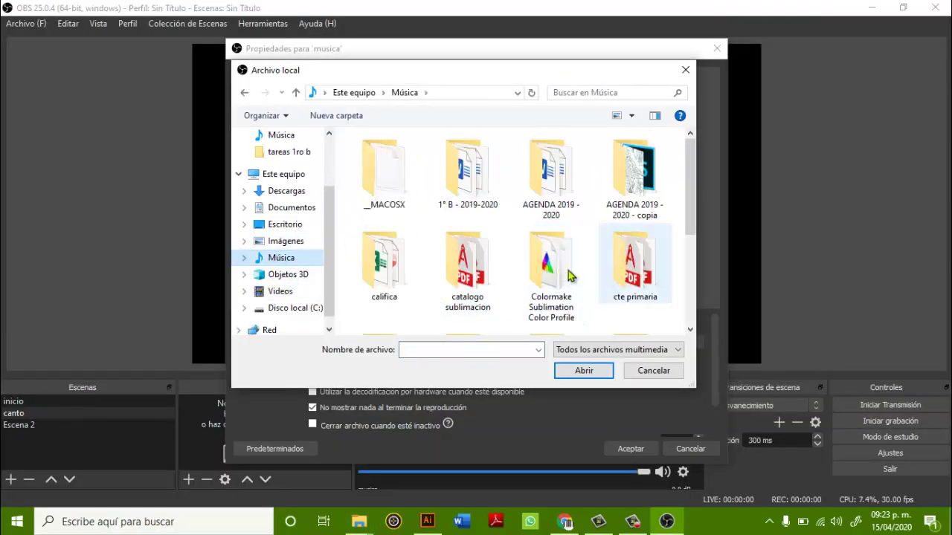
double_click(634, 263)
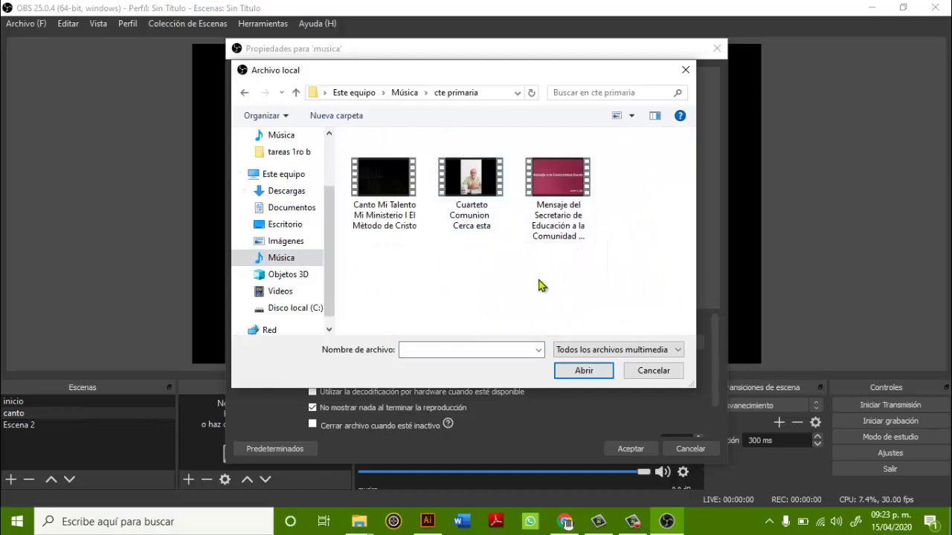
left_click(370, 177)
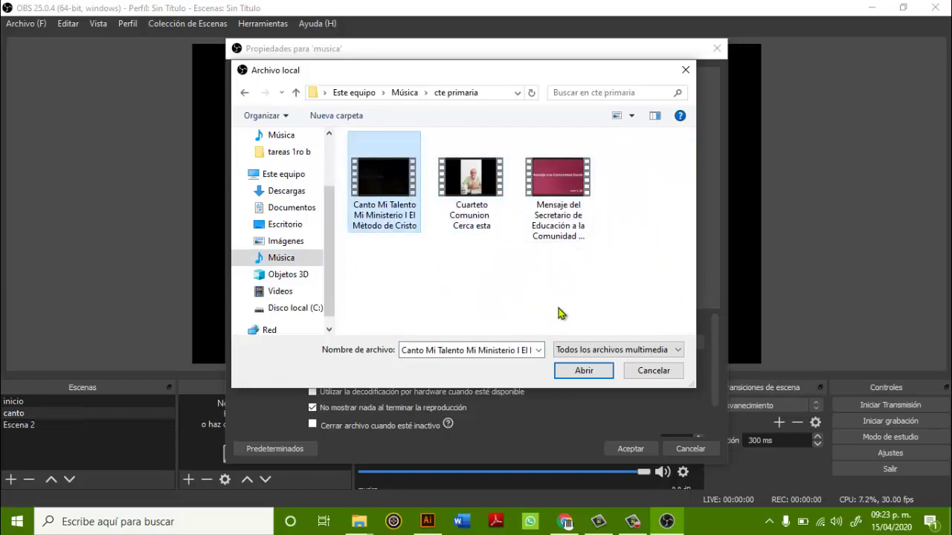
left_click(584, 370)
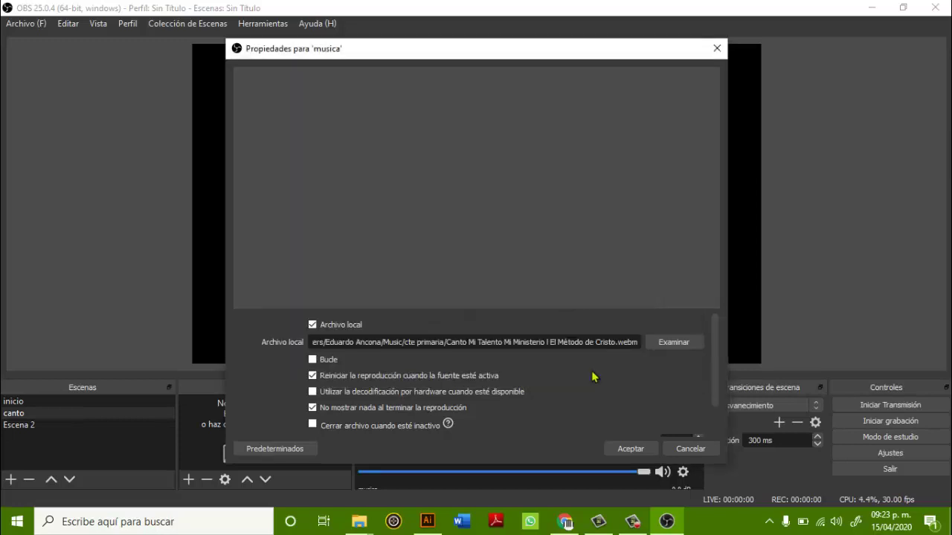
left_click(629, 449)
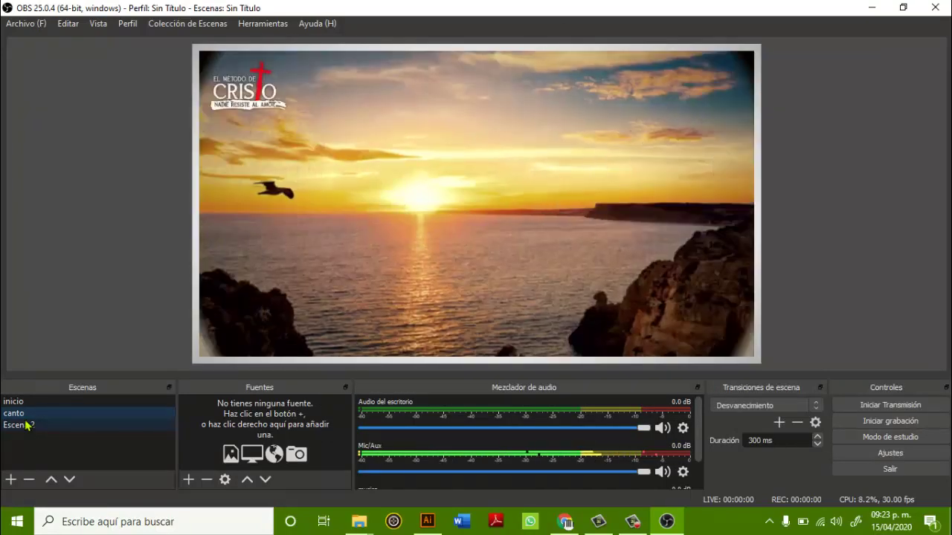
- Add the existing camara video capture device as a source in the canto scene
left_click(188, 479)
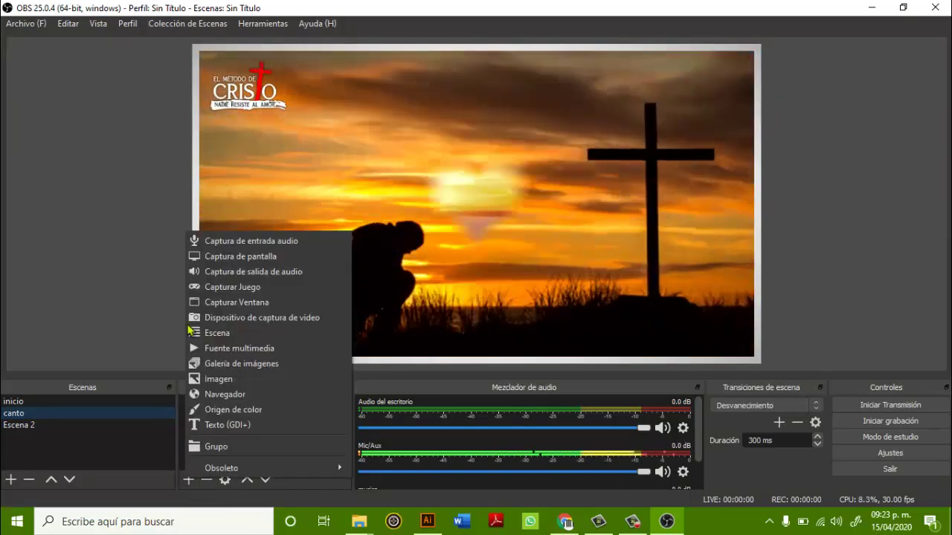
left_click(275, 318)
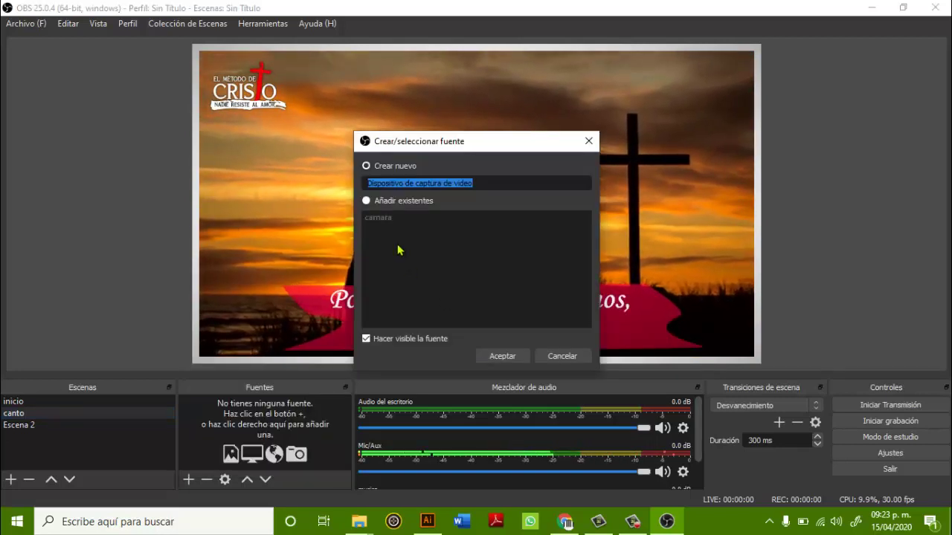
key("BackSpace")
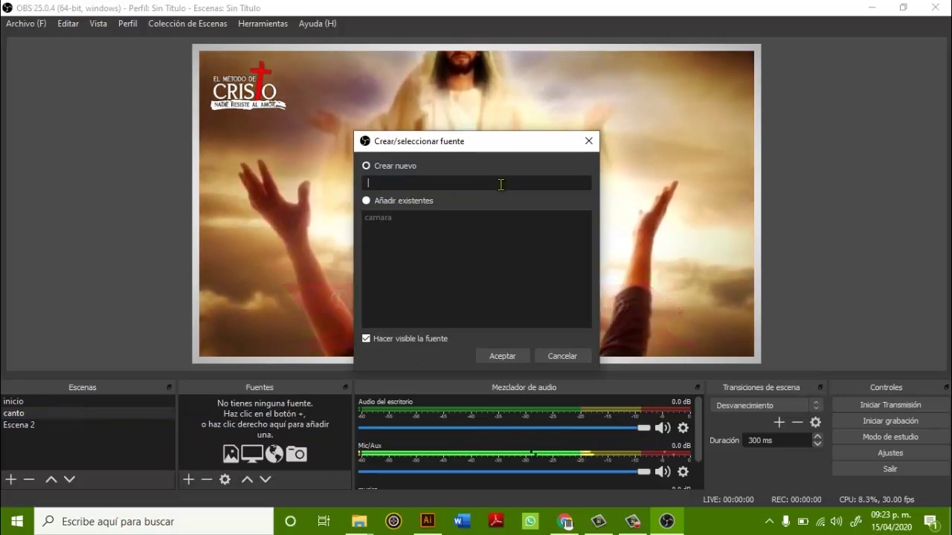
left_click(365, 201)
left_click(383, 217)
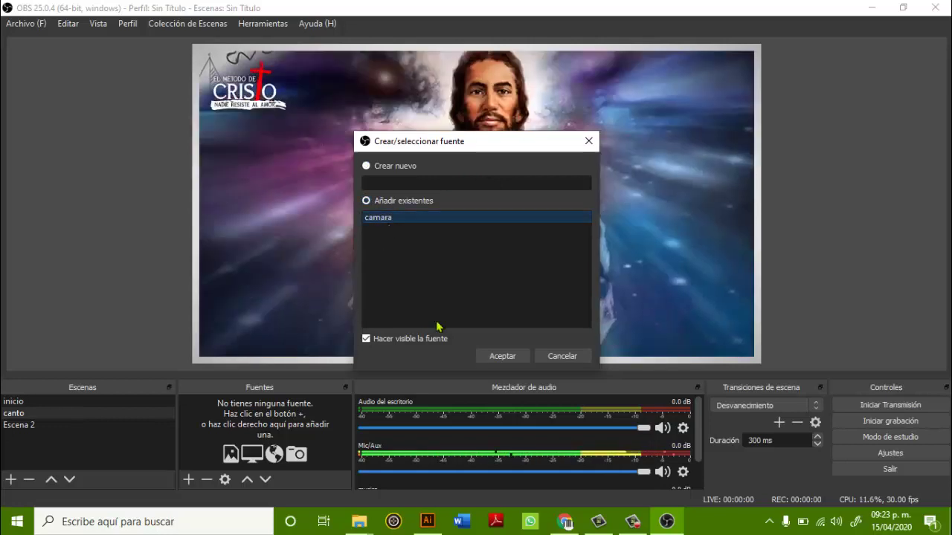
left_click(498, 356)
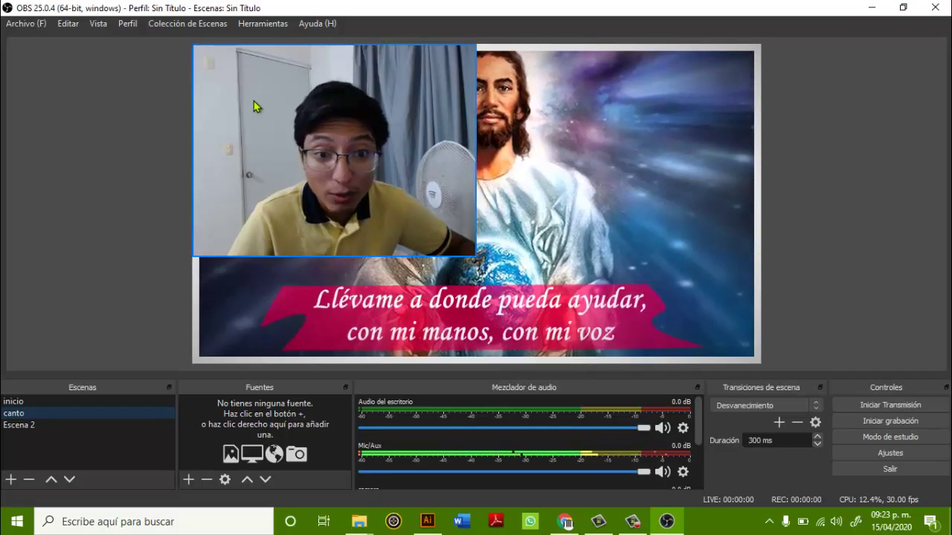
- Shrink the camera overlay to a small thumbnail in the upper-right corner of the canto scene's canvas
left_click_drag(326, 144, 608, 255)
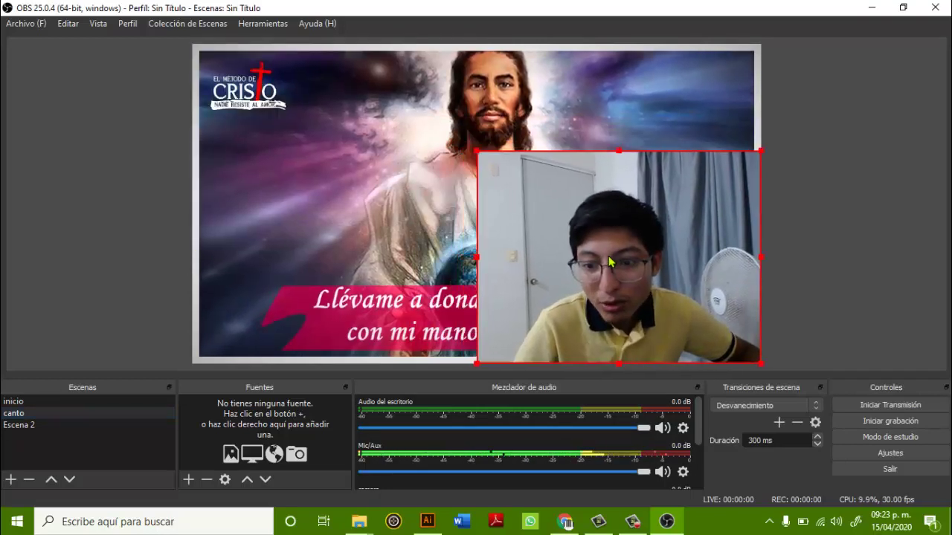
left_click_drag(477, 152, 672, 61)
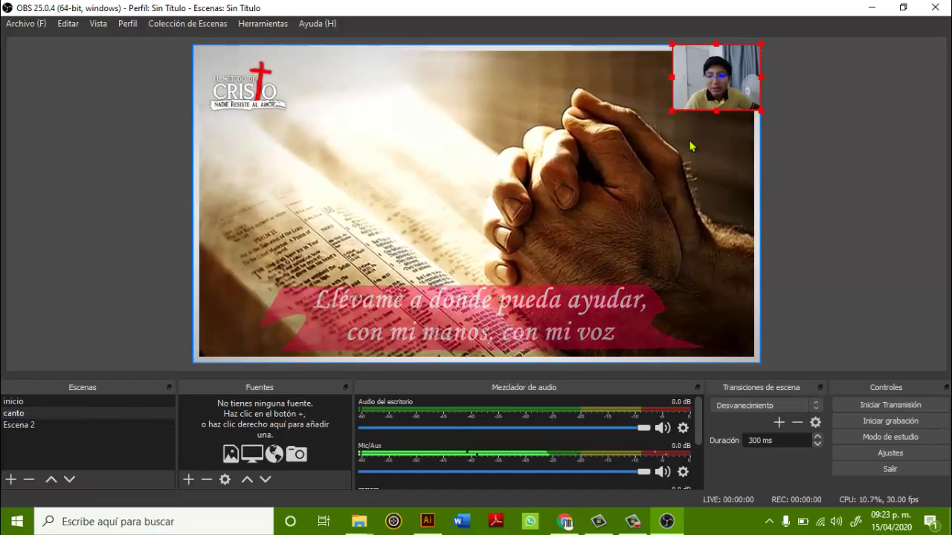
left_click(771, 140)
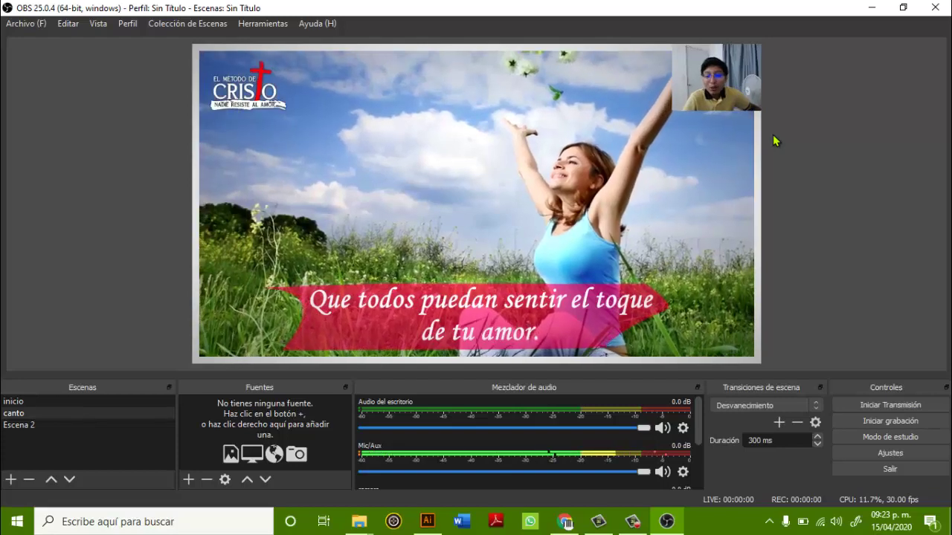
- Check the canto scene's audio mixer levels and preview Escena 2 and inicio, leaving inicio as the active scene
scroll(569, 455, "down", 2)
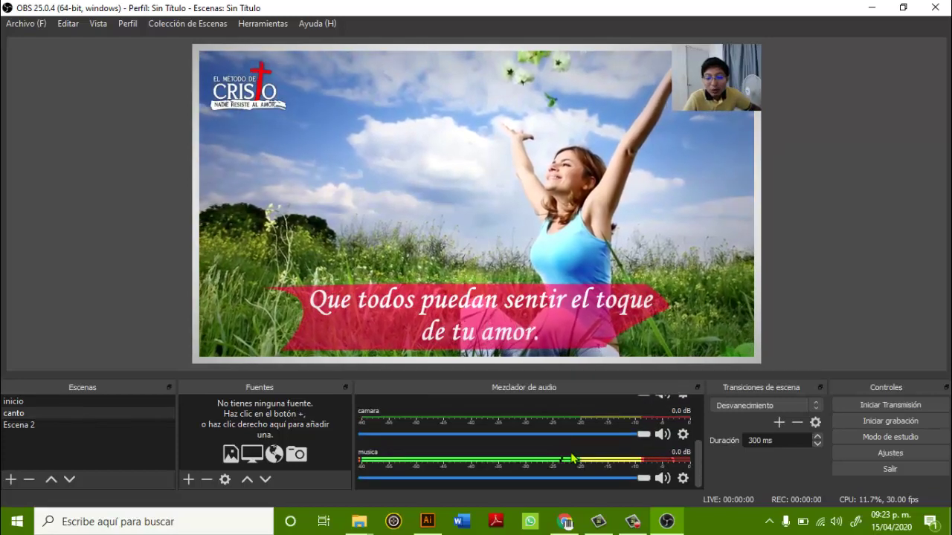
scroll(570, 457, "up", 2)
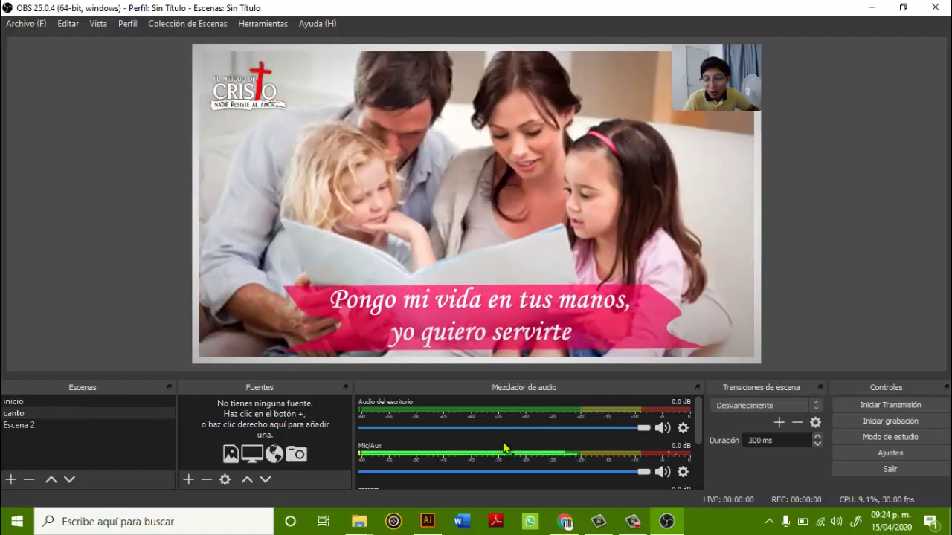
scroll(491, 431, "down", 2)
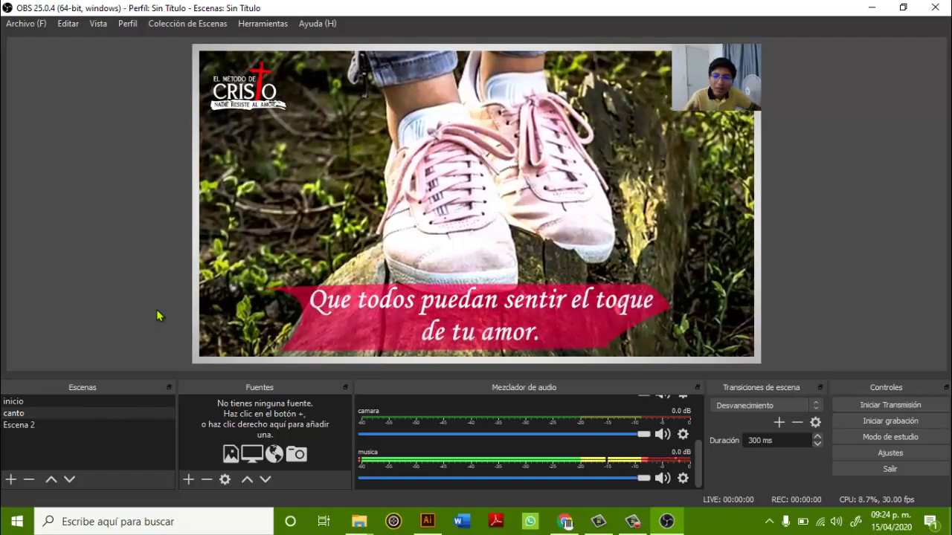
left_click(21, 426)
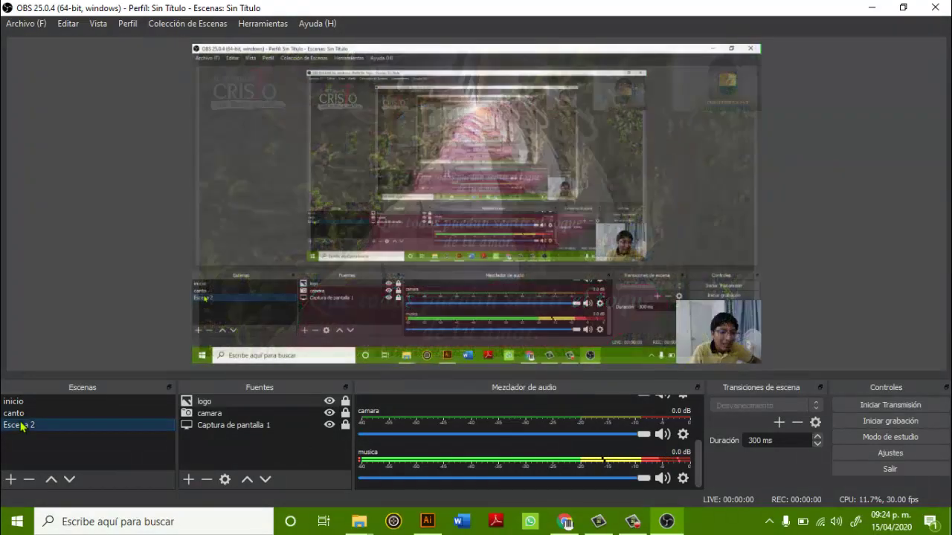
left_click(14, 404)
left_click(18, 425)
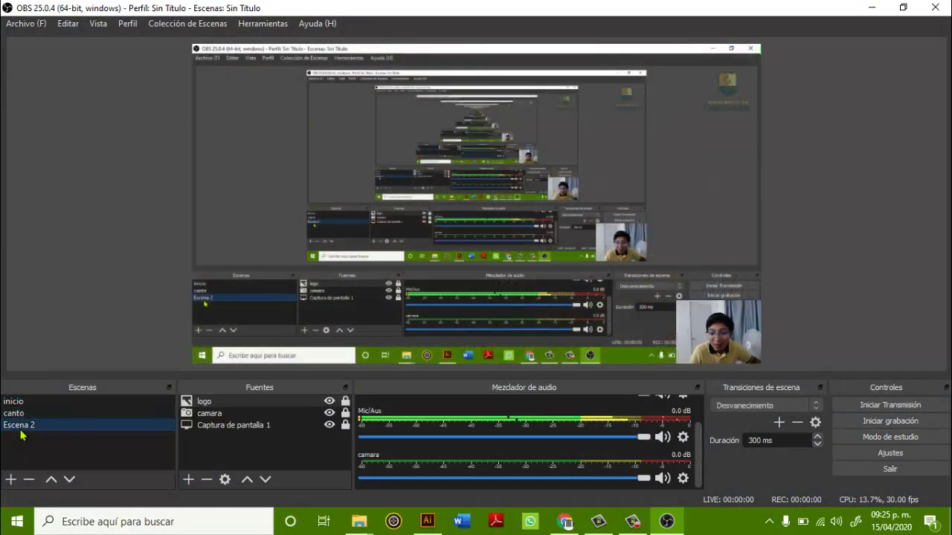
left_click(14, 403)
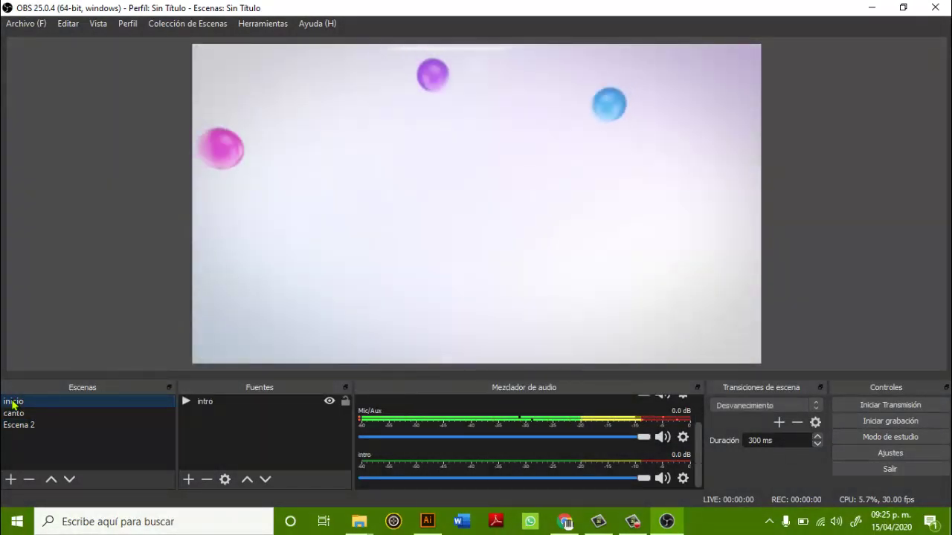
- Choose YouTube / YouTube Gaming as the streaming service in the settings and clear the stored stream key
left_click(17, 24)
left_click(56, 80)
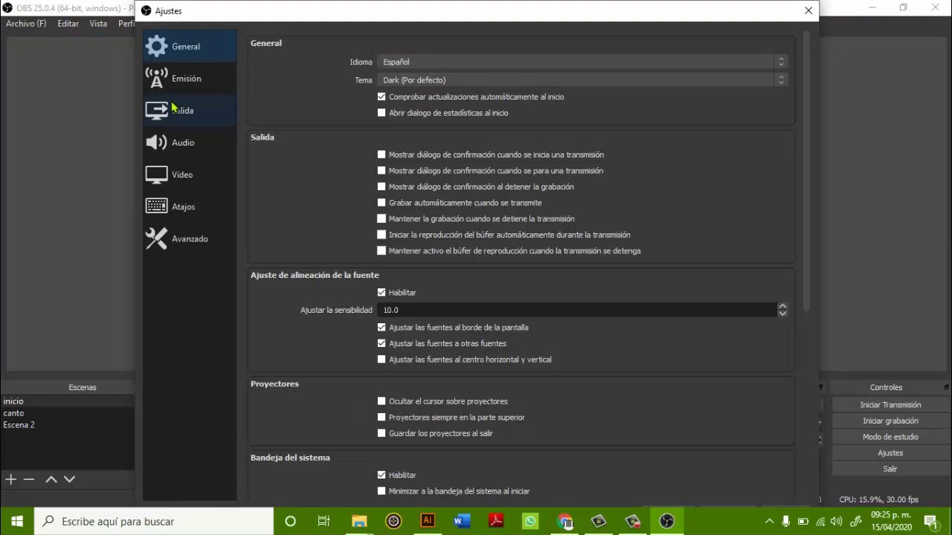
left_click(175, 76)
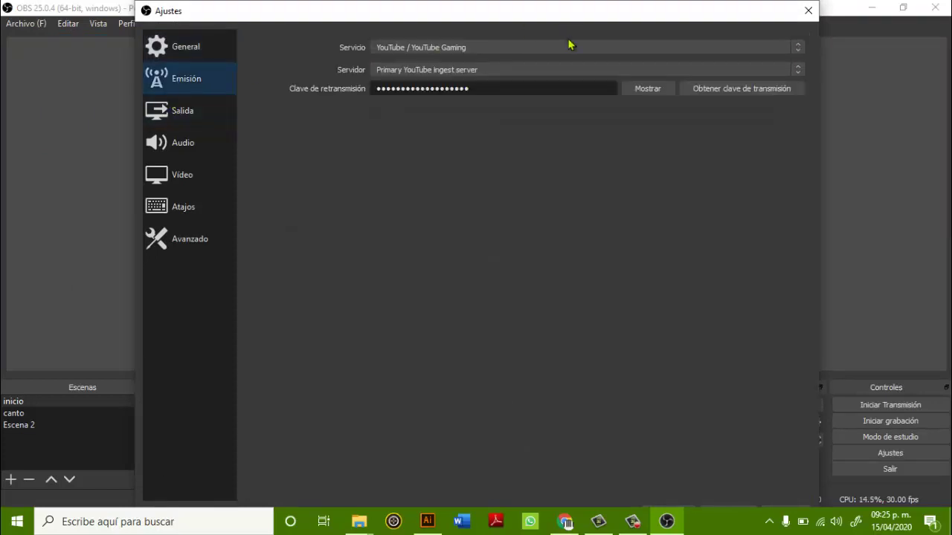
left_click(490, 46)
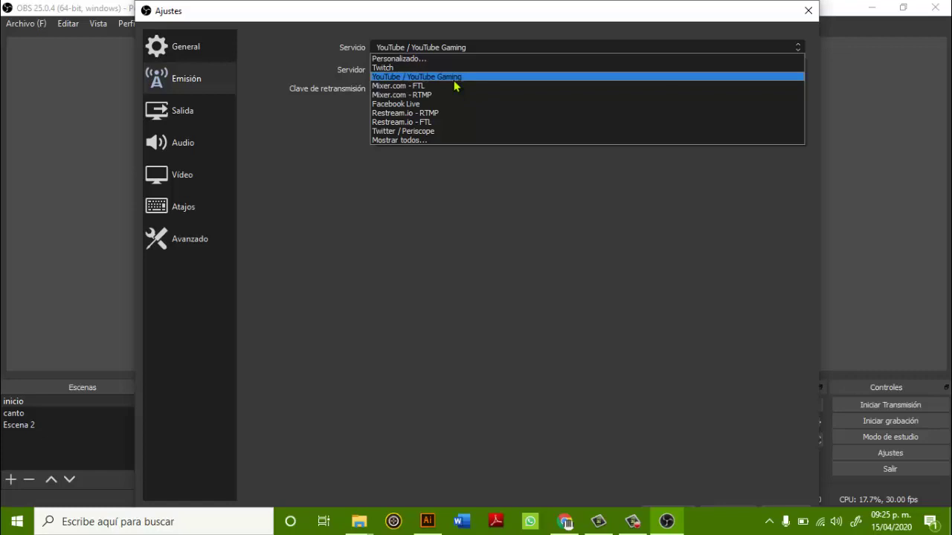
left_click(387, 77)
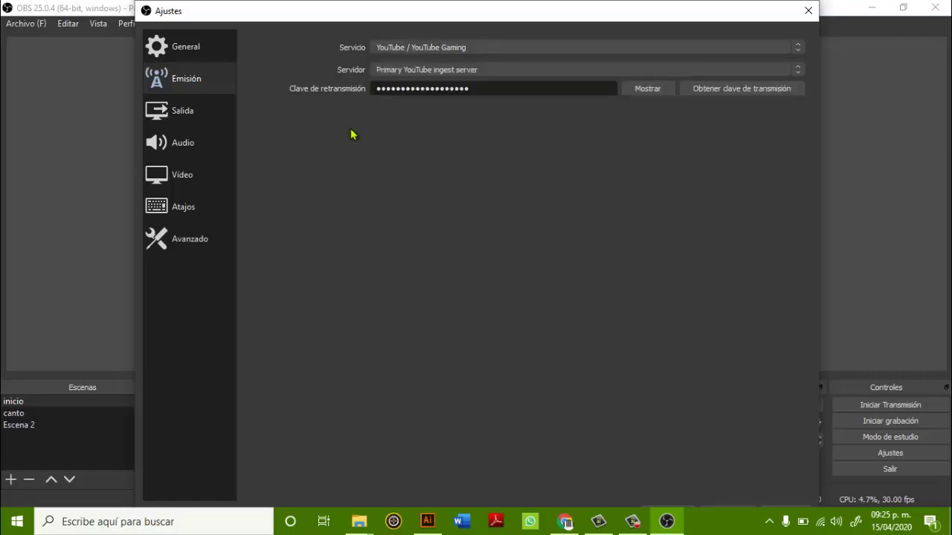
left_click_drag(508, 90, 234, 128)
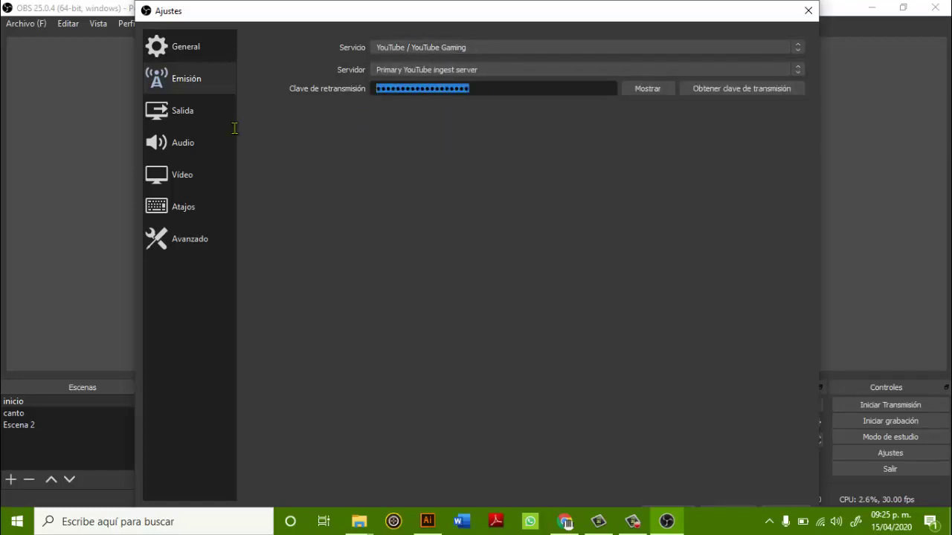
key("BackSpace")
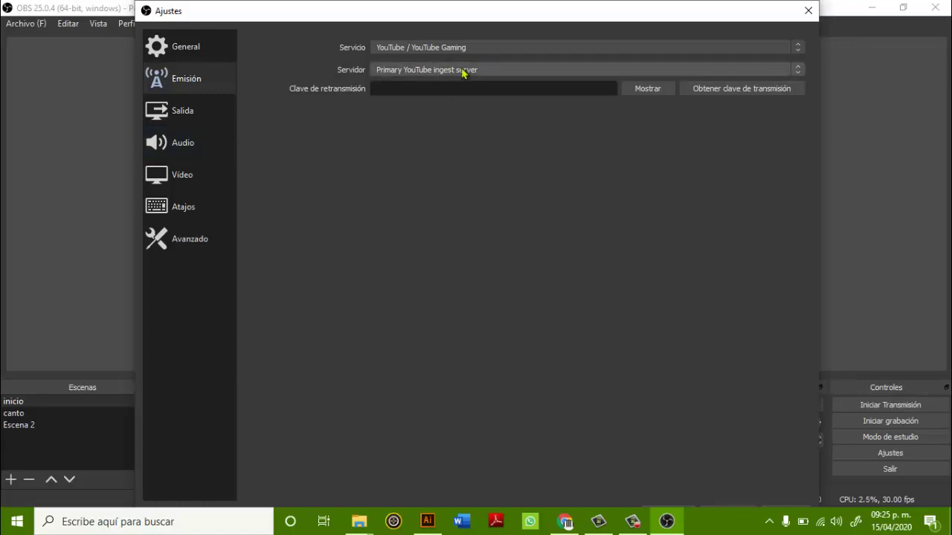
- Select Primary YouTube ingest server as the streaming server
left_click(434, 75)
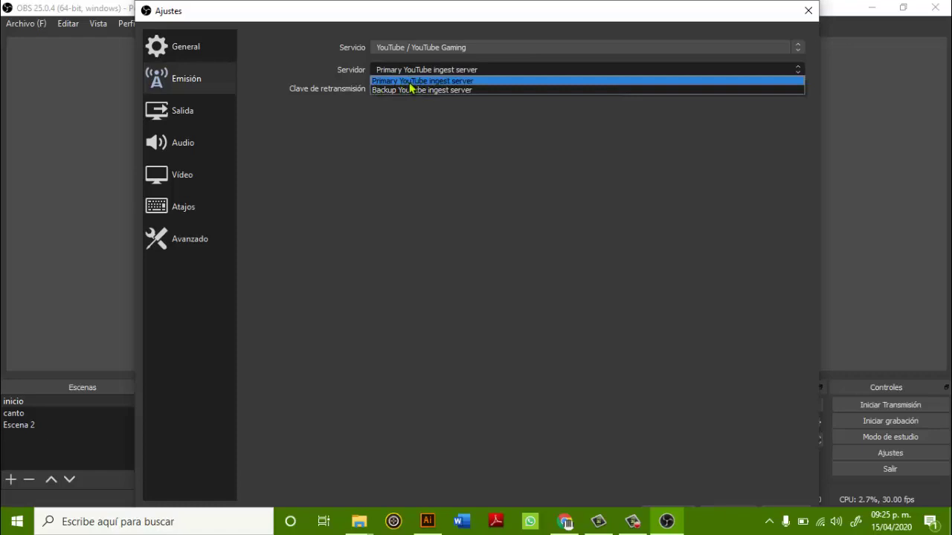
left_click(446, 122)
left_click(402, 70)
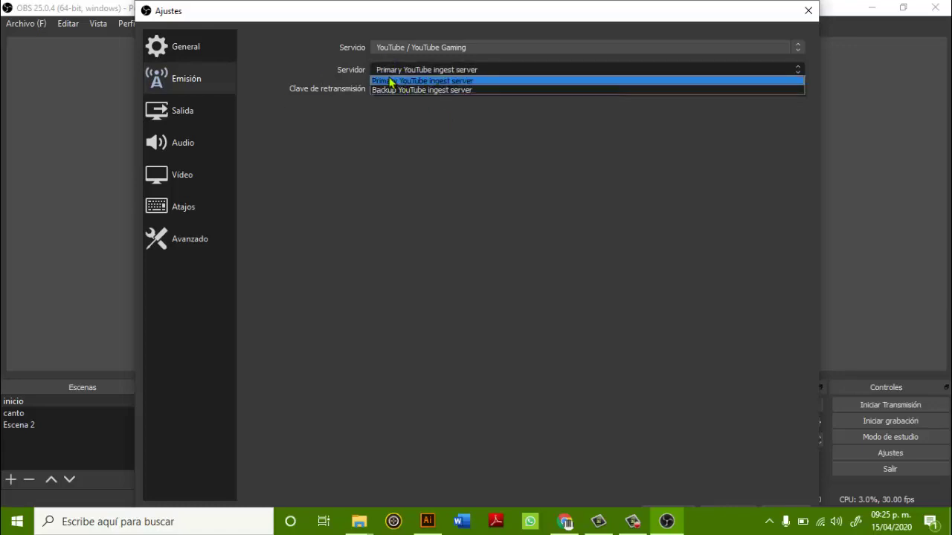
left_click(388, 80)
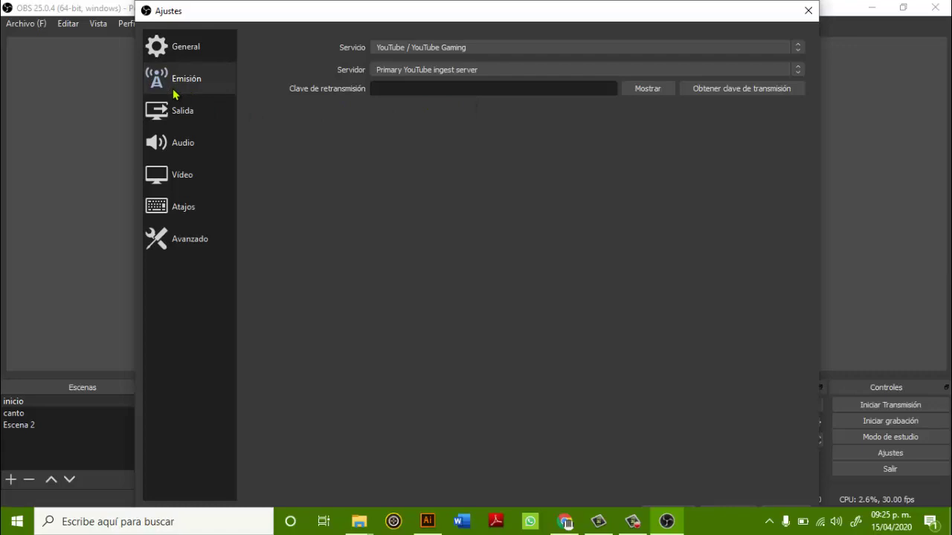
- Examine the streaming video bitrate and the available audio bitrate options in the output settings
left_click(185, 110)
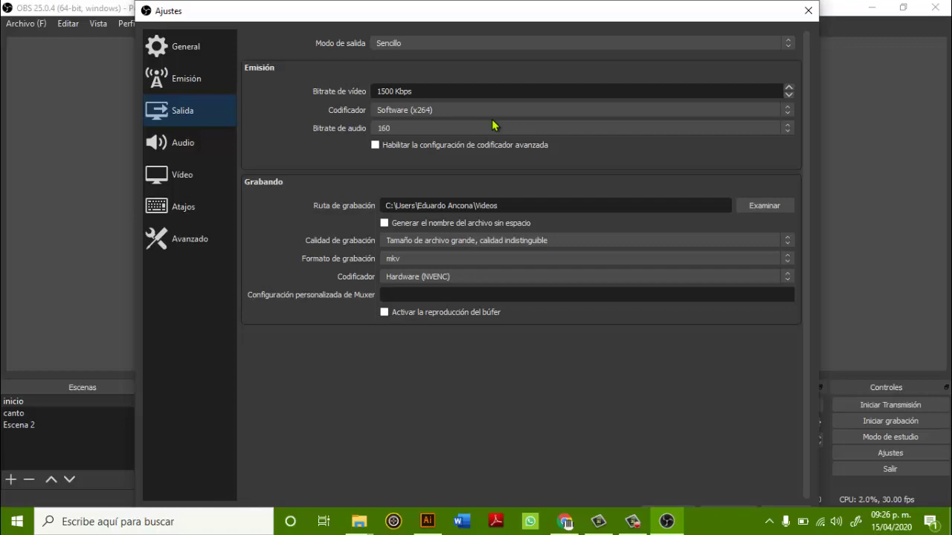
left_click(422, 91)
triple_click(426, 92)
left_click(425, 91)
left_click_drag(416, 91, 282, 91)
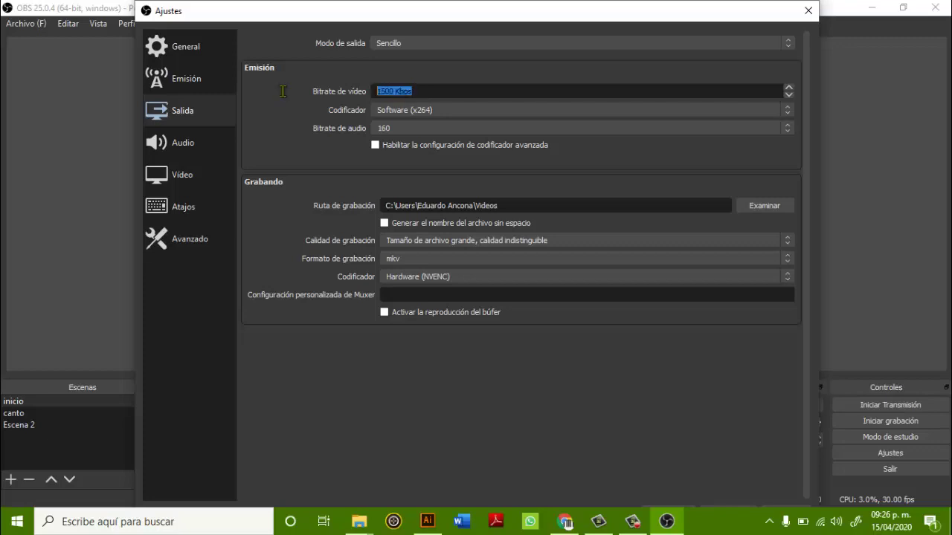
left_click_drag(455, 90, 318, 89)
left_click(390, 129)
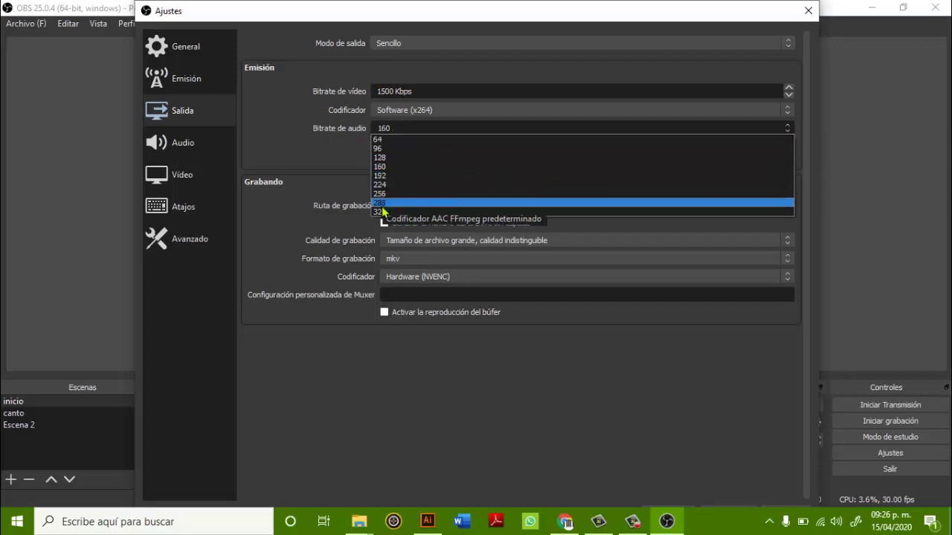
left_click(334, 153)
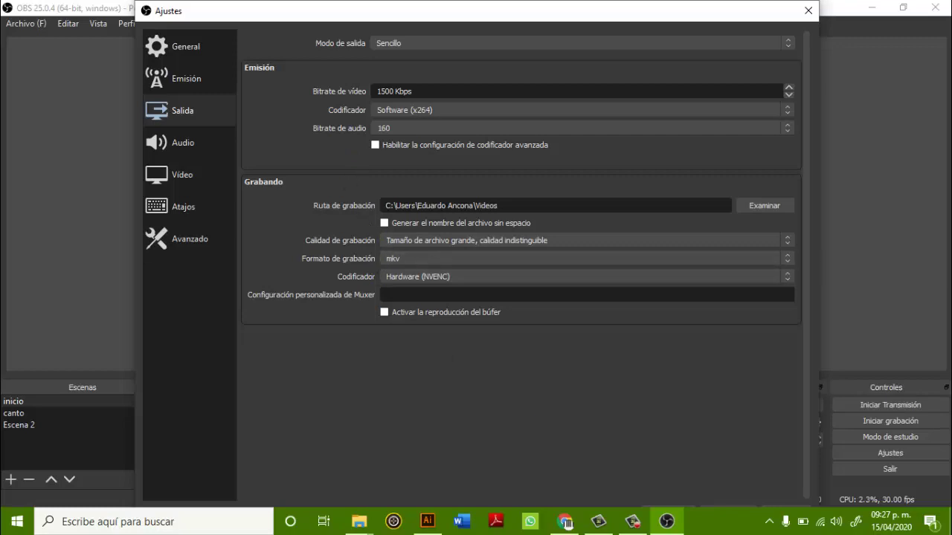
- Try mp4 as the recording format and set it back to mkv
mouse_move(666, 525)
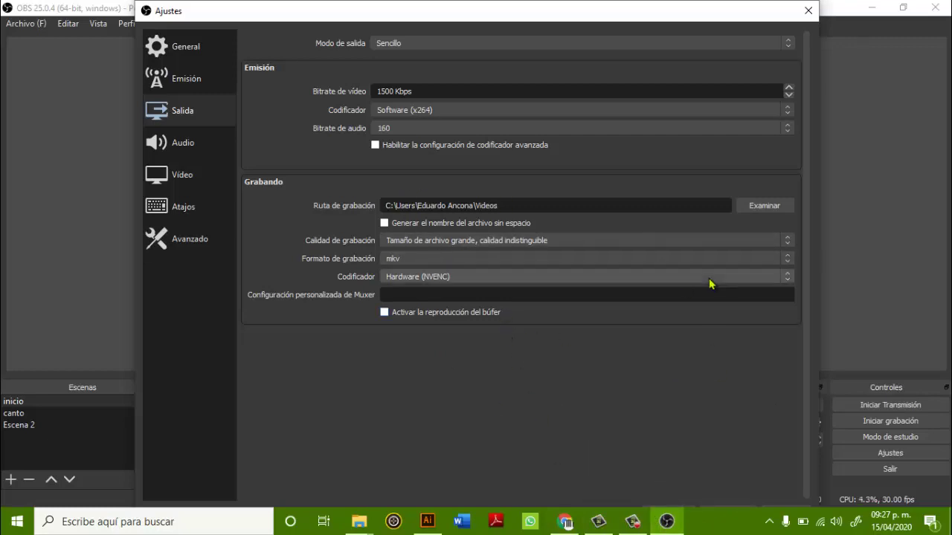
left_click(429, 261)
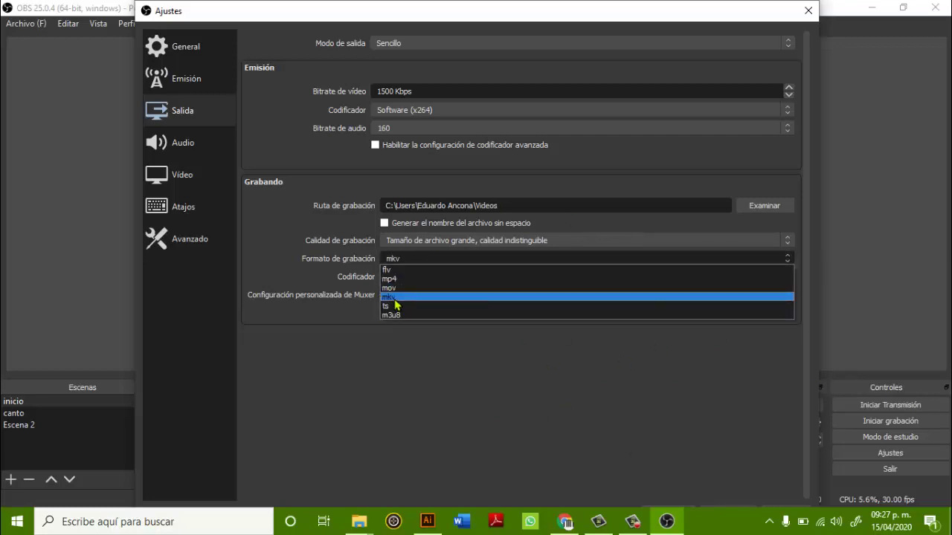
left_click(395, 325)
left_click(409, 262)
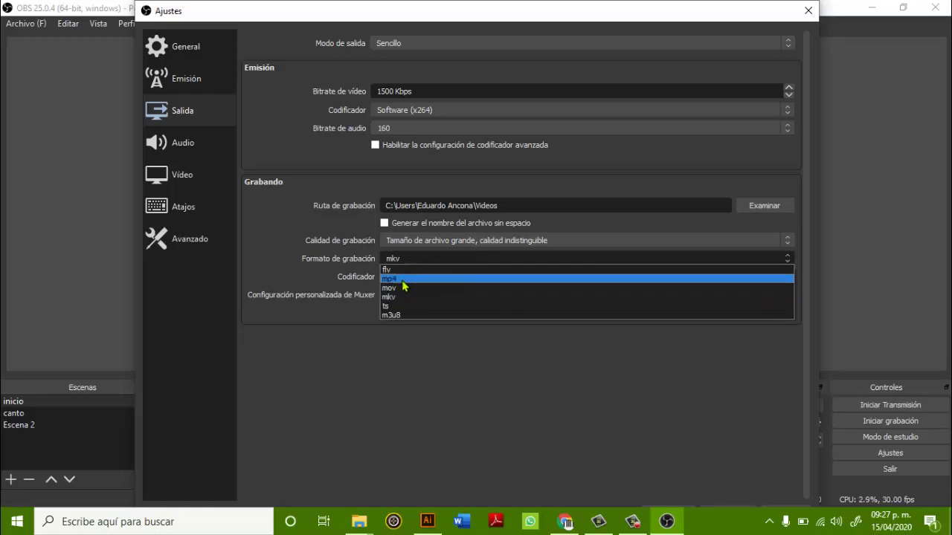
left_click(409, 279)
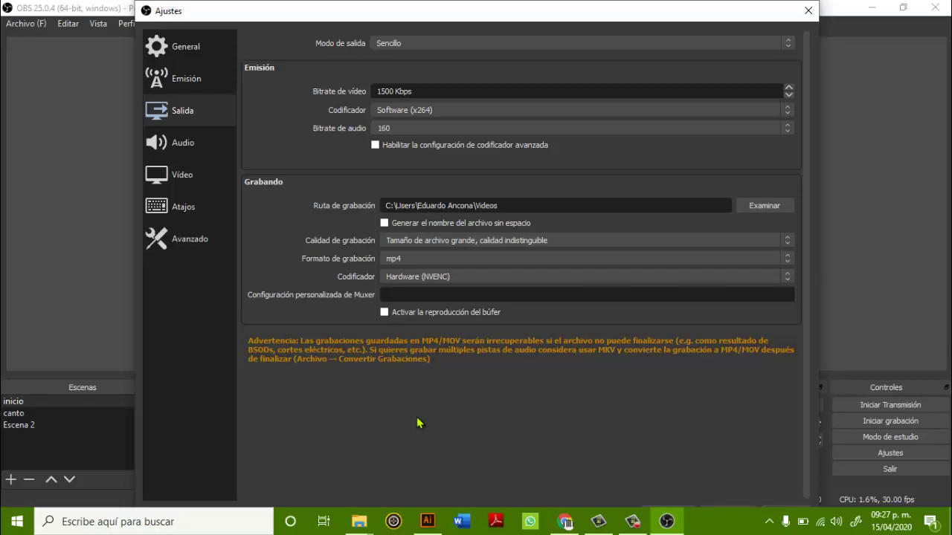
left_click(447, 260)
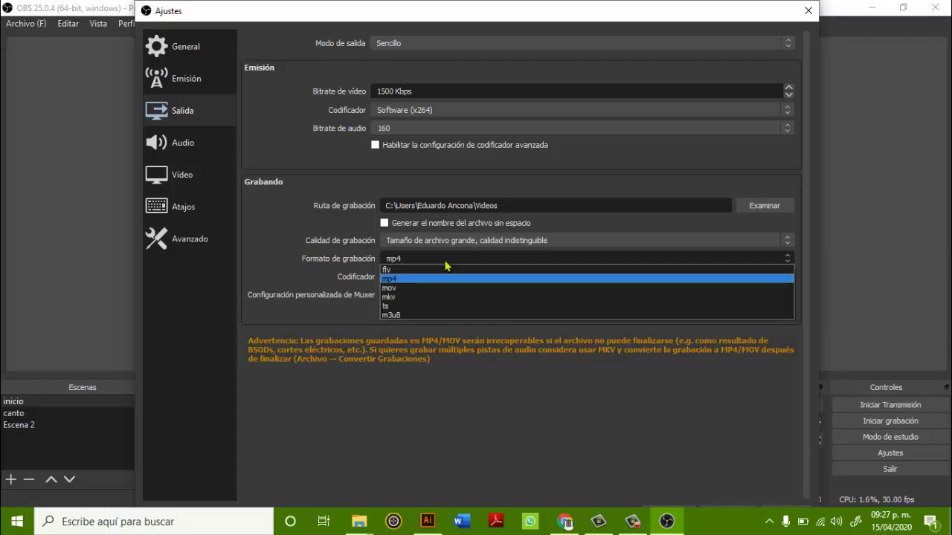
left_click(436, 297)
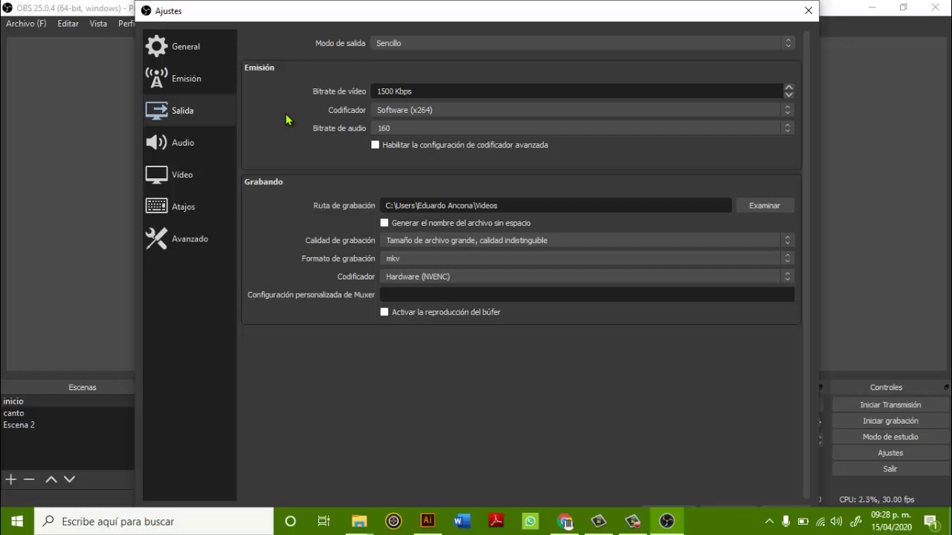
- Review the available streaming encoders, keeping Software (x264) selected
left_click(456, 110)
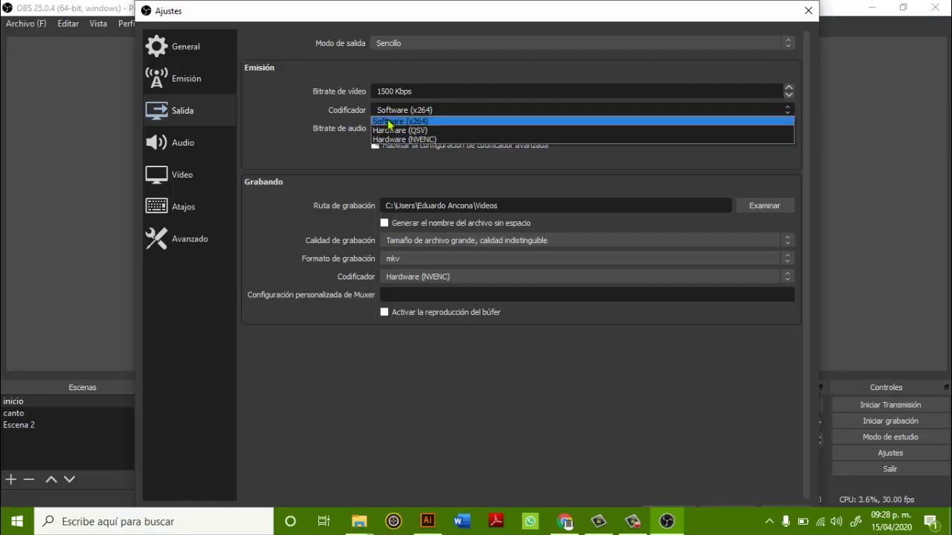
left_click(435, 122)
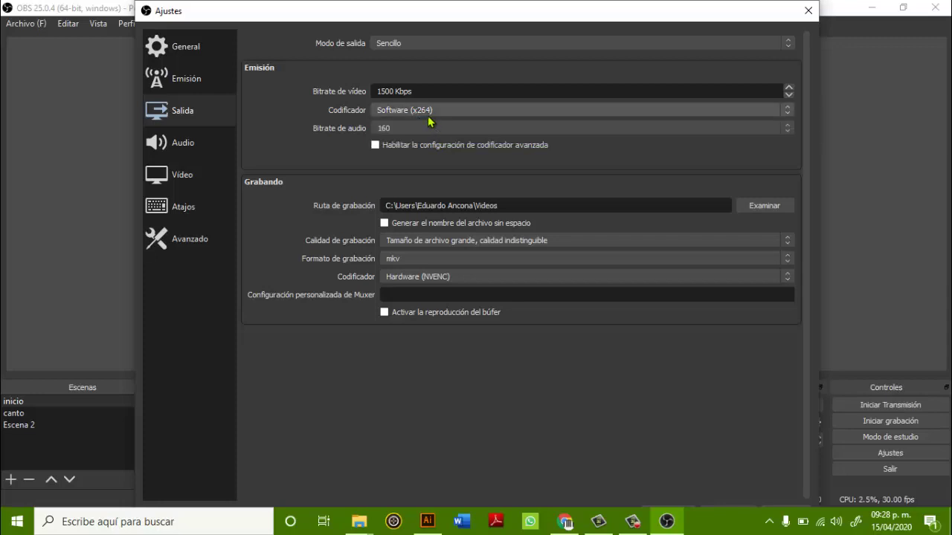
left_click(426, 113)
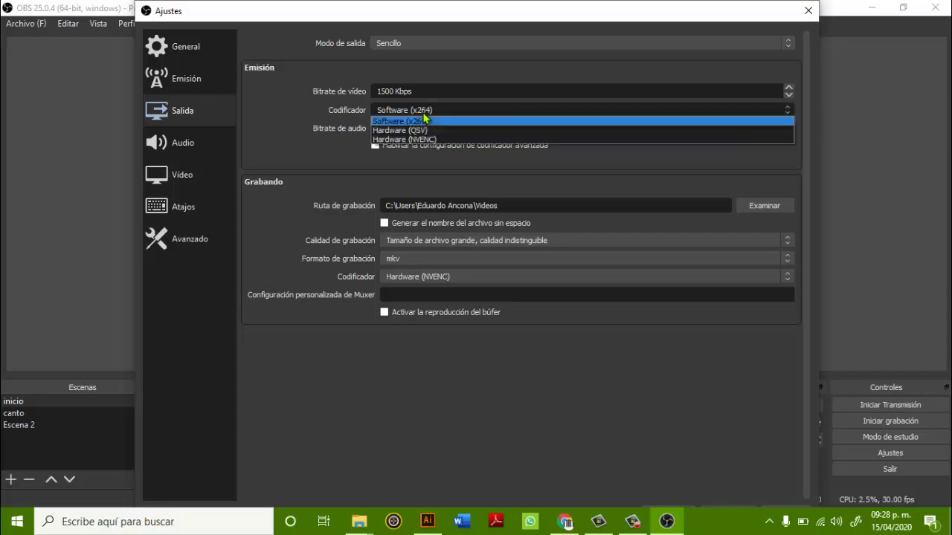
left_click(425, 120)
left_click(424, 113)
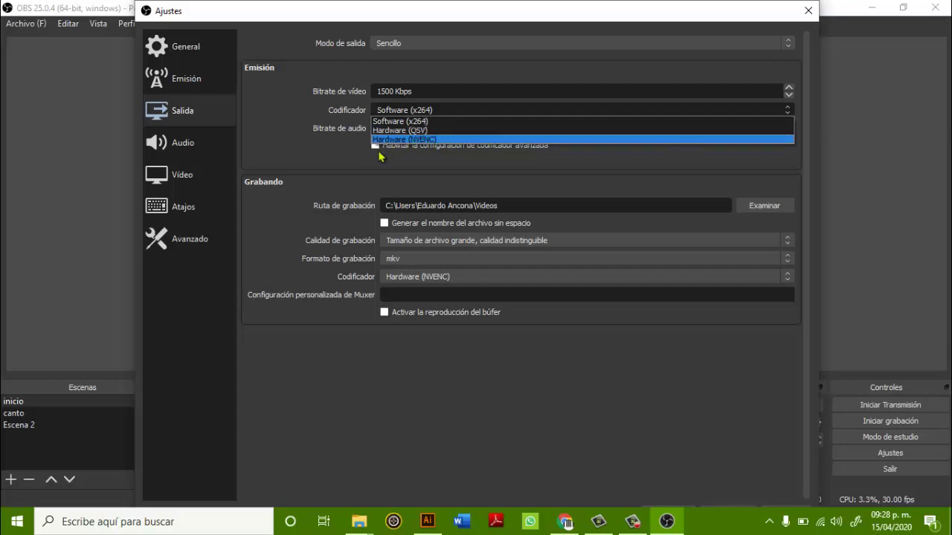
left_click(447, 122)
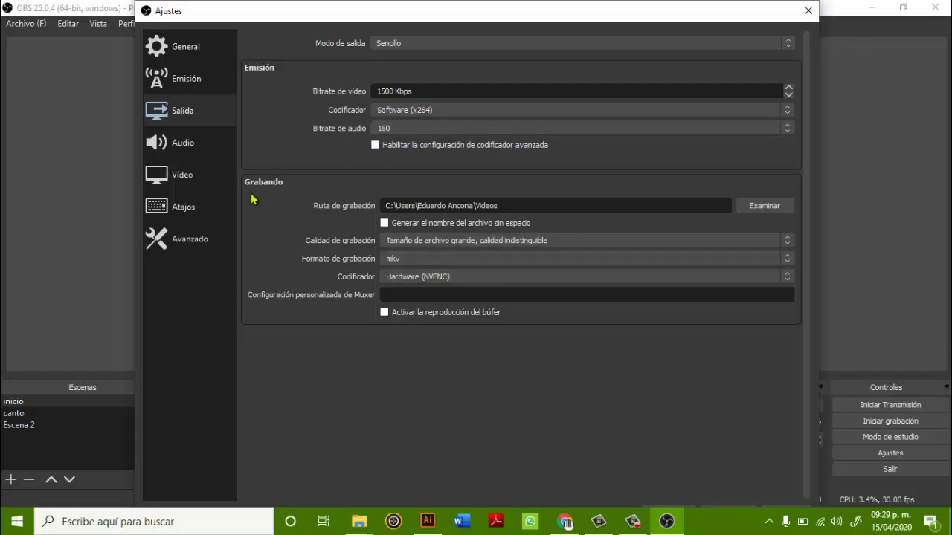
- Review the audio settings and the available sample rate options
left_click(200, 153)
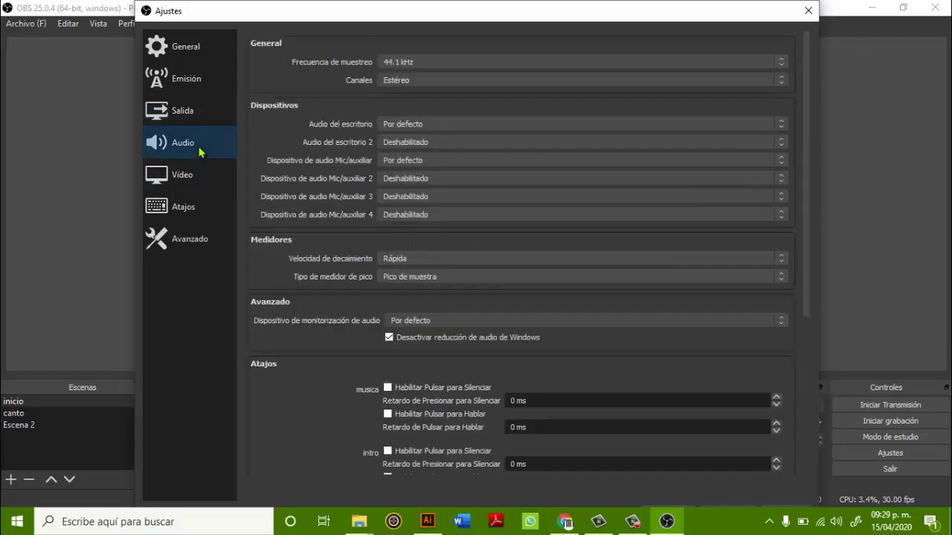
left_click(419, 65)
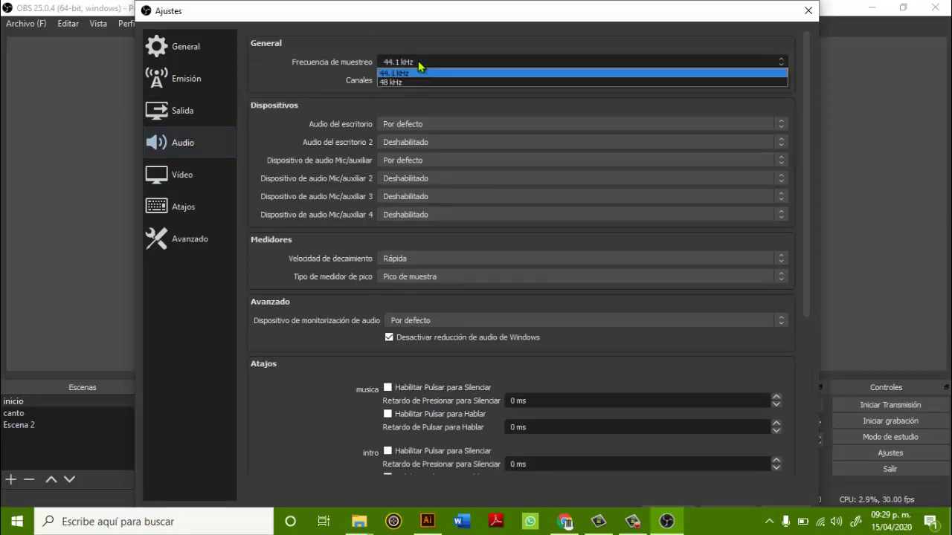
left_click(418, 66)
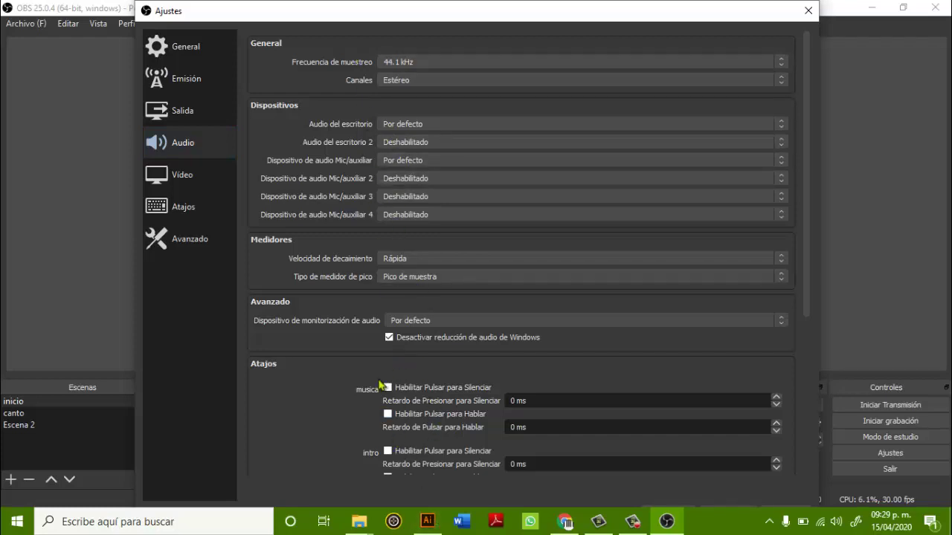
- Examine the base canvas resolution options in the video settings and compare them with the preview canvas behind the dialog
left_click(176, 187)
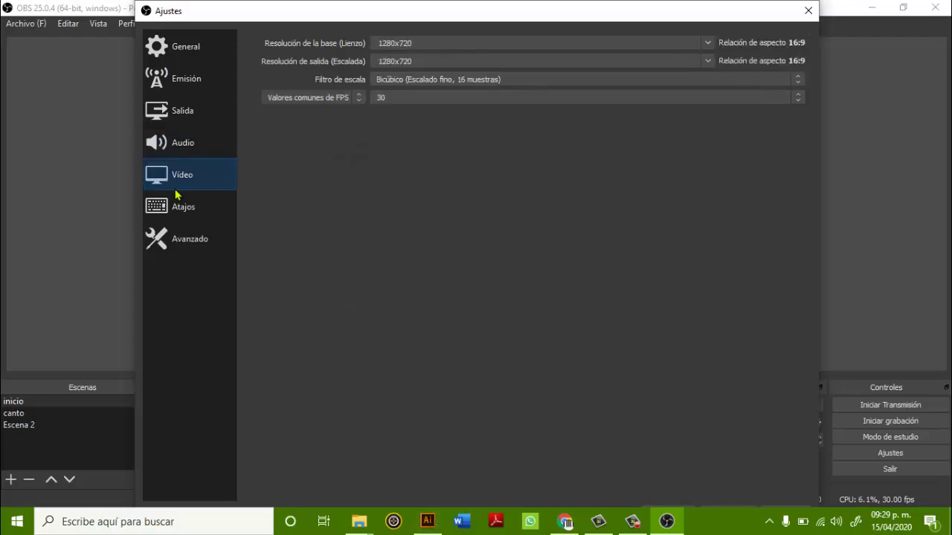
left_click(420, 42)
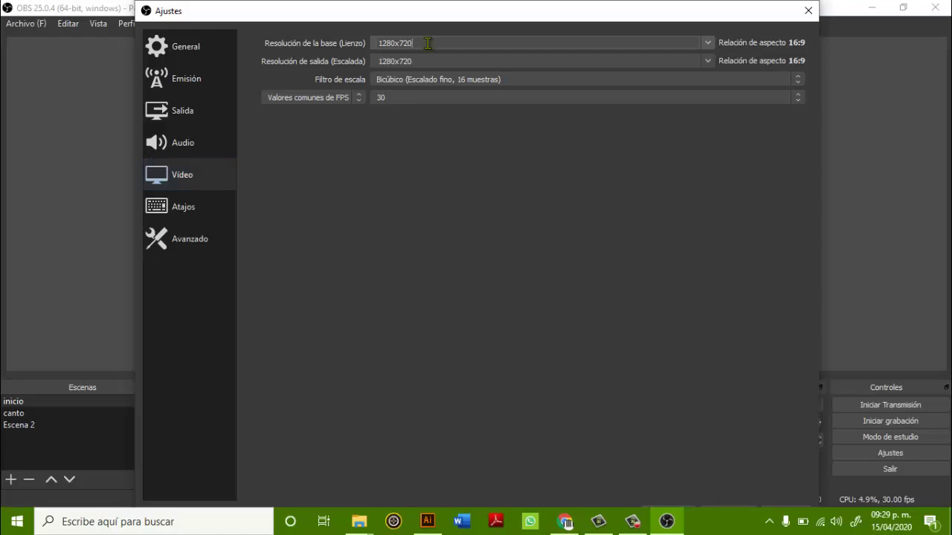
left_click(709, 43)
left_click(709, 43)
left_click_drag(233, 15, 212, 340)
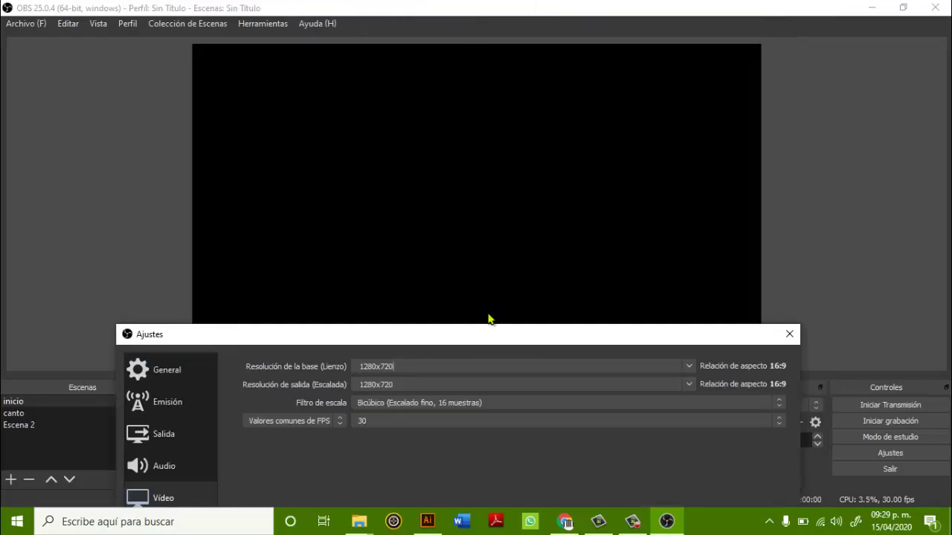
left_click_drag(491, 335, 543, 47)
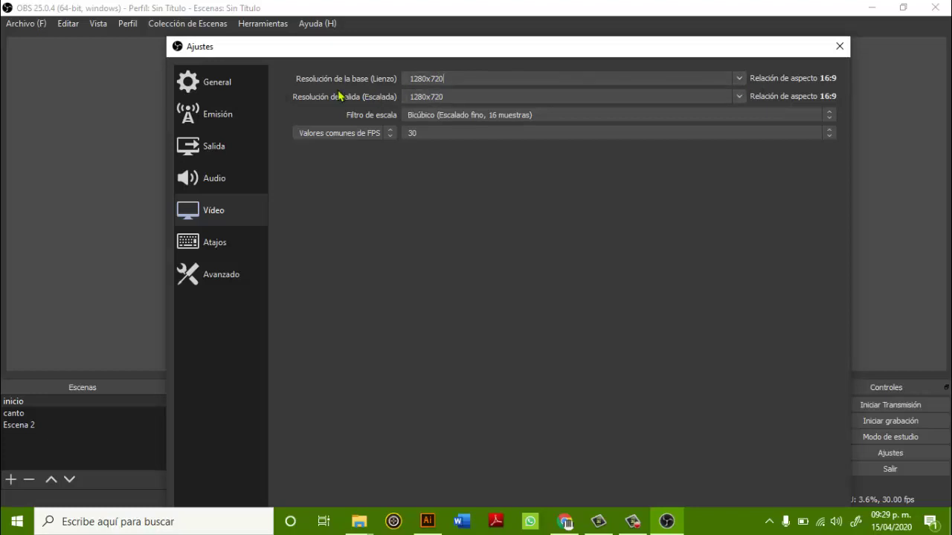
left_click_drag(316, 47, 301, 425)
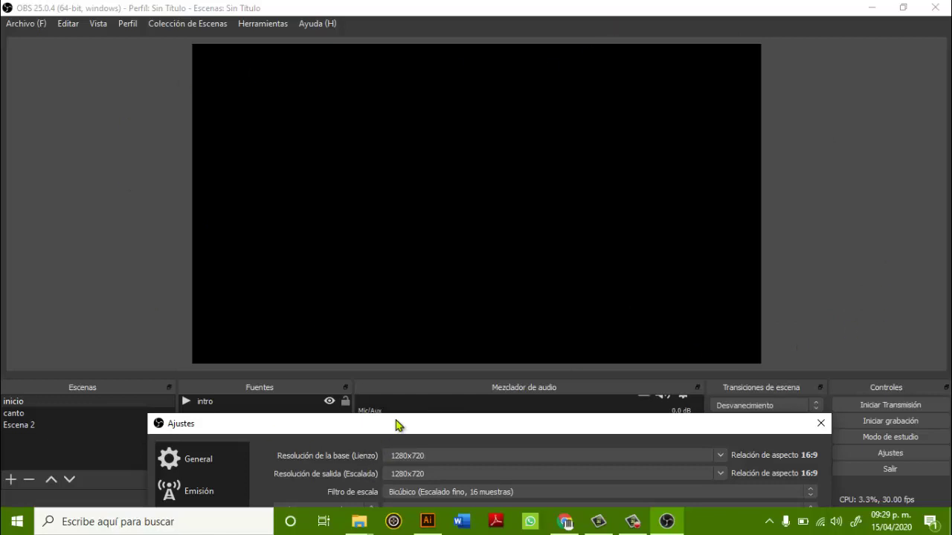
left_click_drag(397, 425, 362, 139)
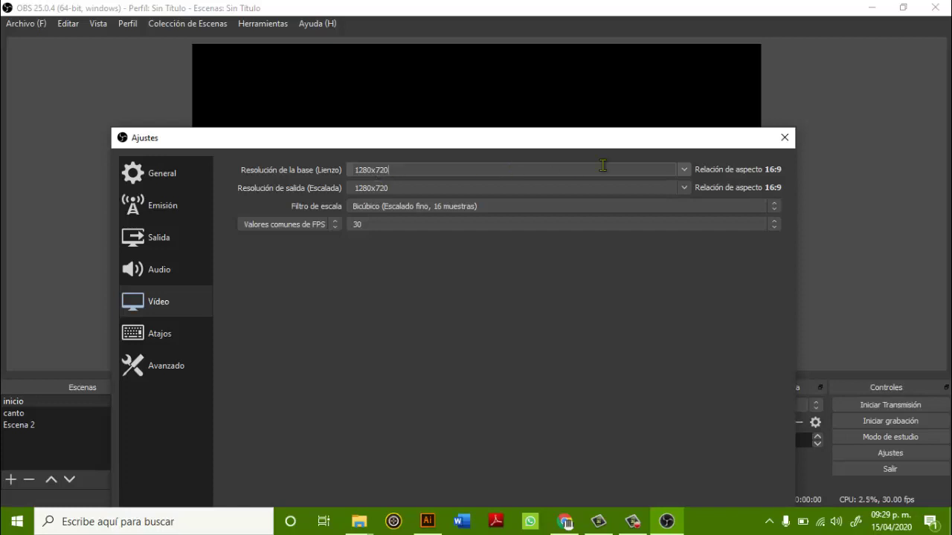
left_click(683, 170)
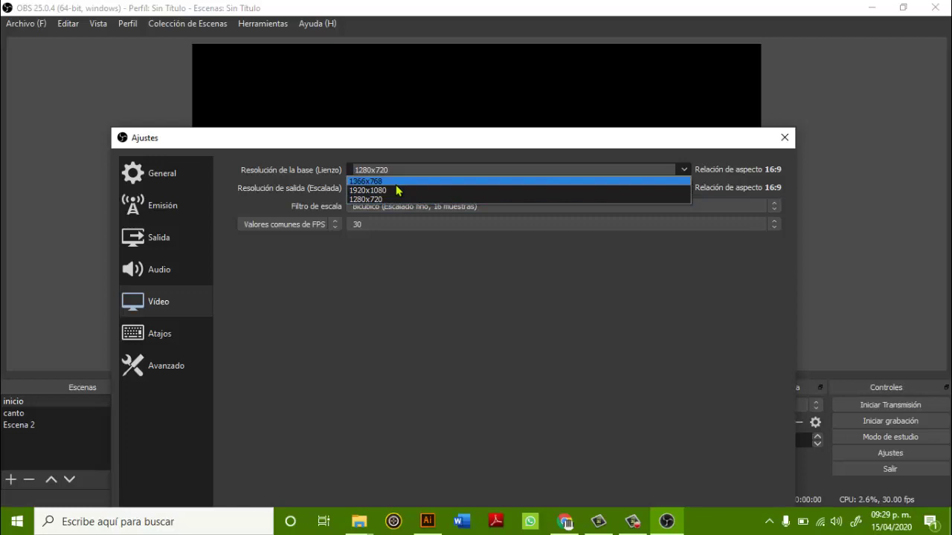
left_click(393, 276)
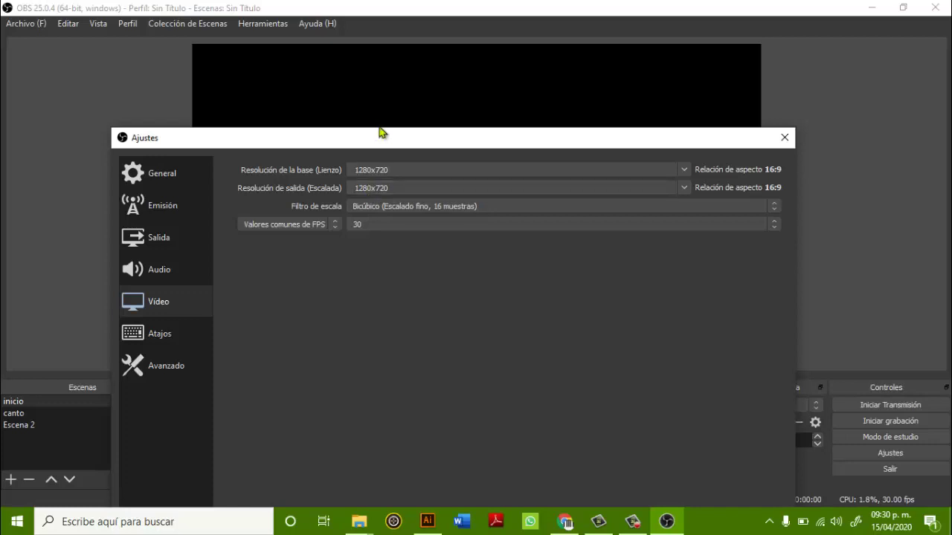
left_click(392, 187)
- Examine the common FPS values available in the video settings without changing the selection
left_click_drag(416, 54, 405, 34)
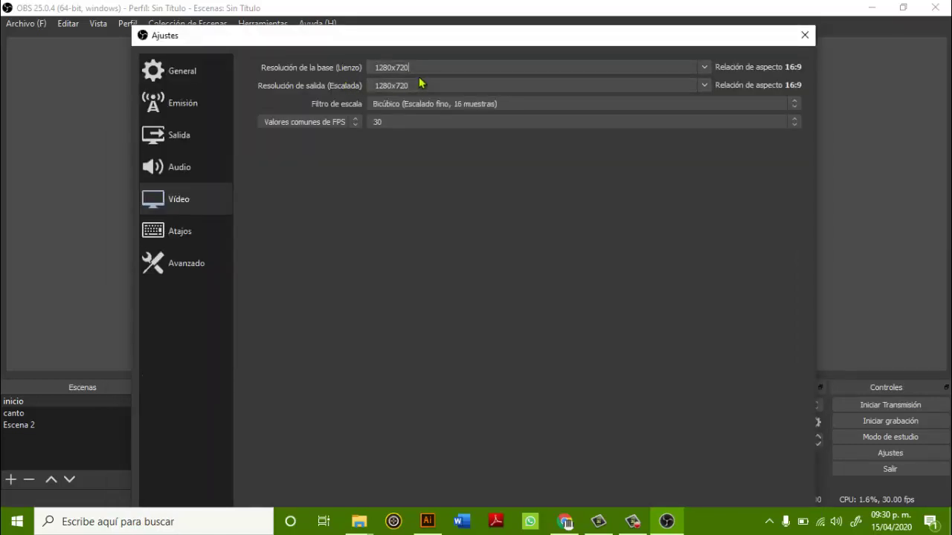
left_click(400, 124)
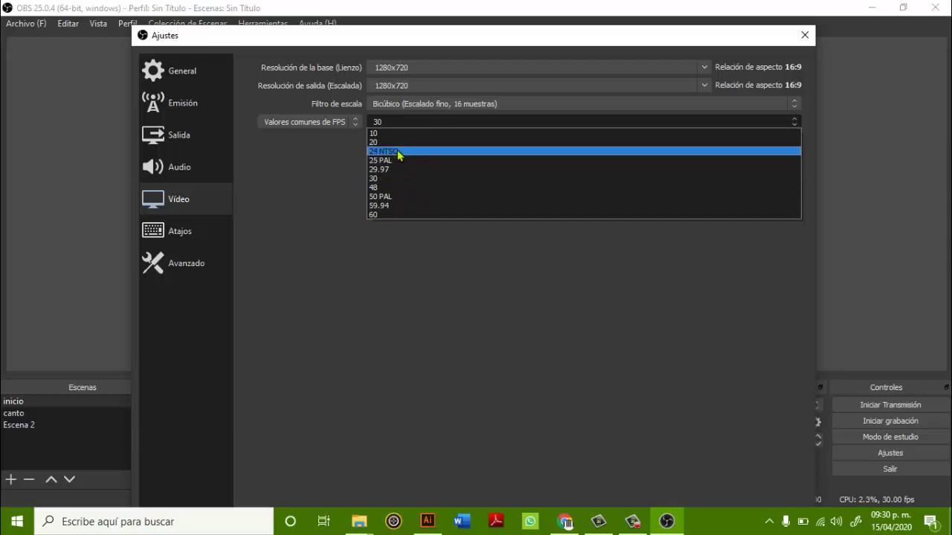
left_click(261, 191)
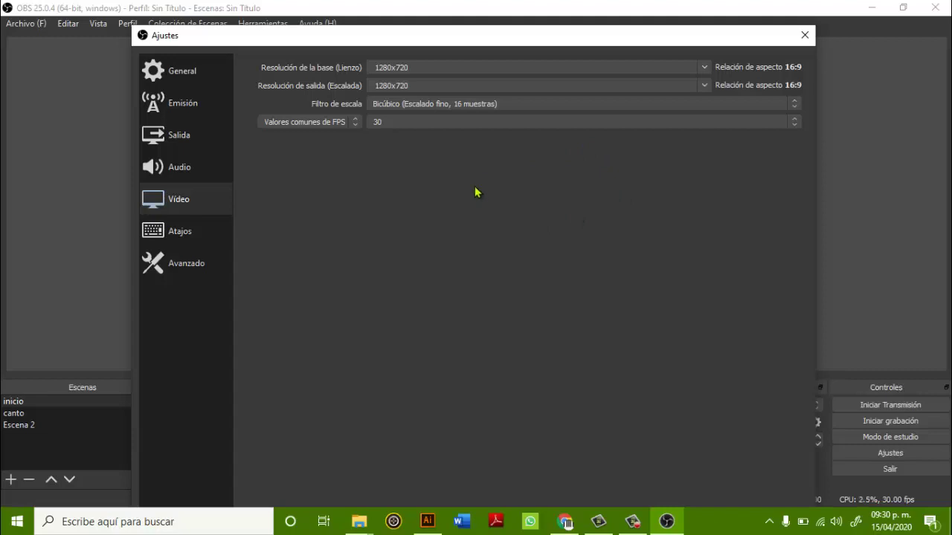
left_click(404, 122)
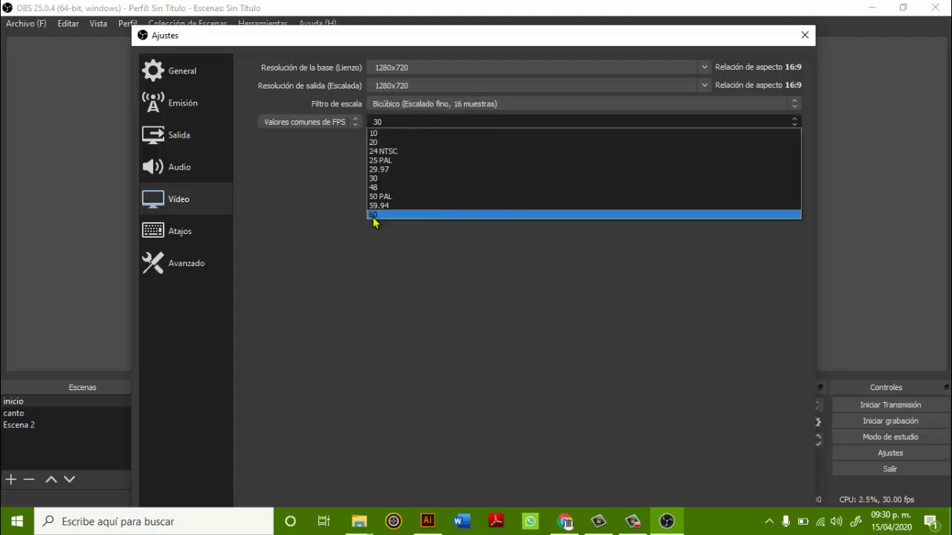
left_click(404, 253)
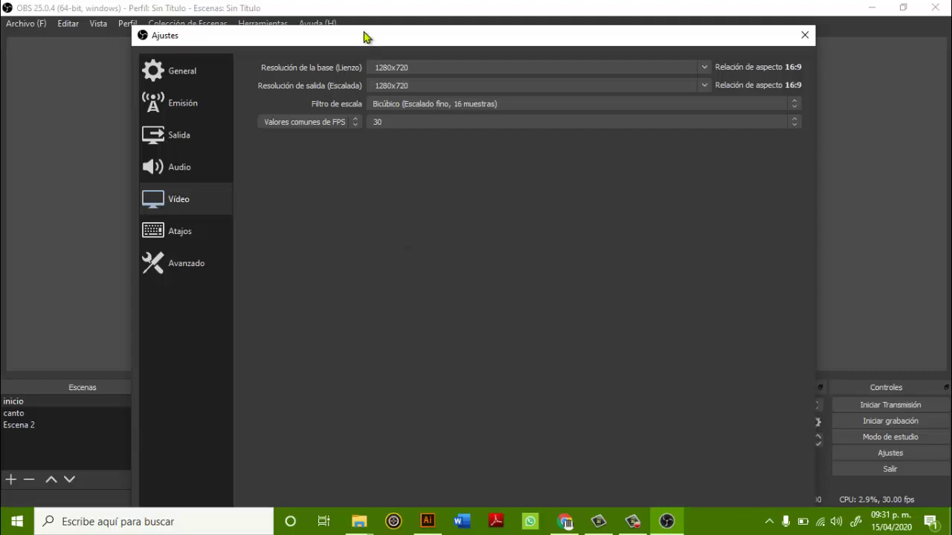
- Reposition and shrink the settings window so that its confirmation buttons fit on screen
left_click_drag(363, 35, 417, 64)
left_click_drag(342, 63, 377, 60)
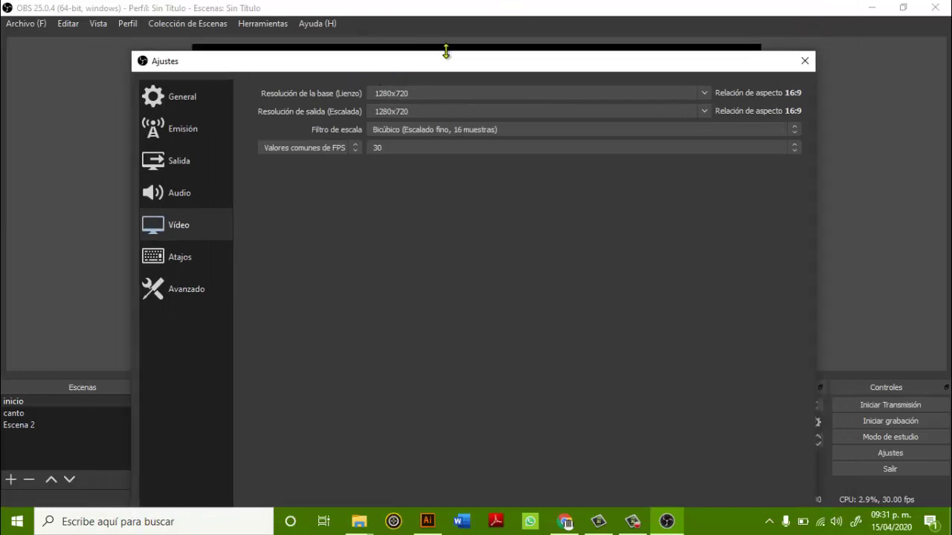
left_click_drag(446, 51, 467, 53)
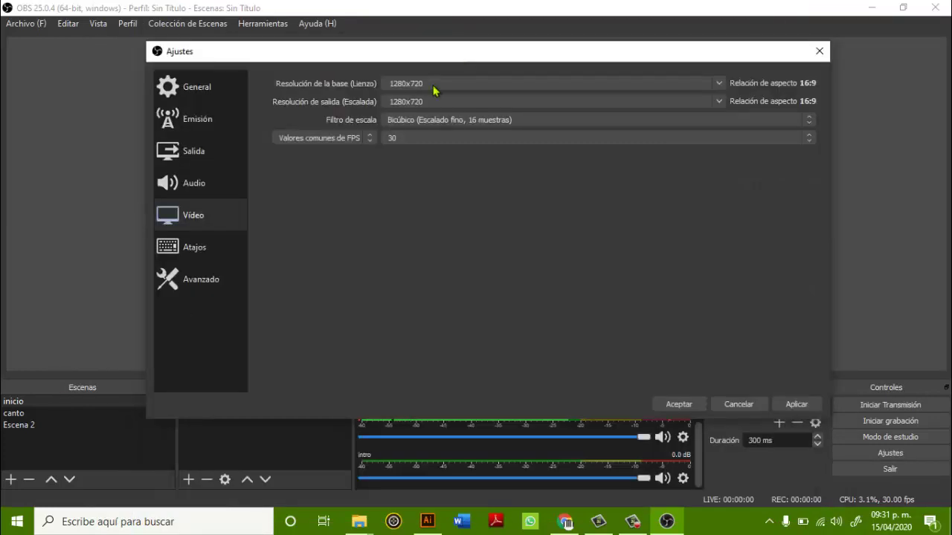
- Look through the hotkey settings for streaming, recording and the individual scenes
left_click(192, 253)
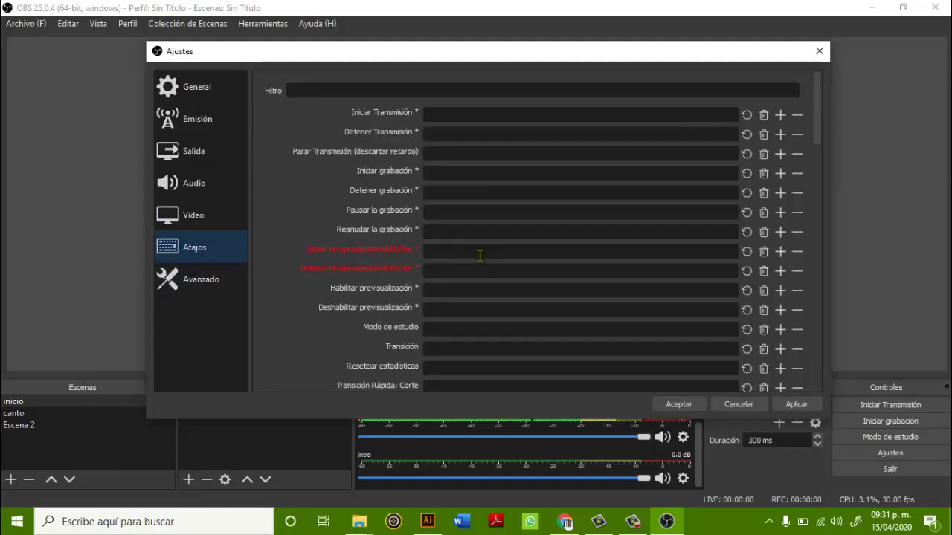
scroll(482, 282, "down", 5)
scroll(482, 283, "down", 2)
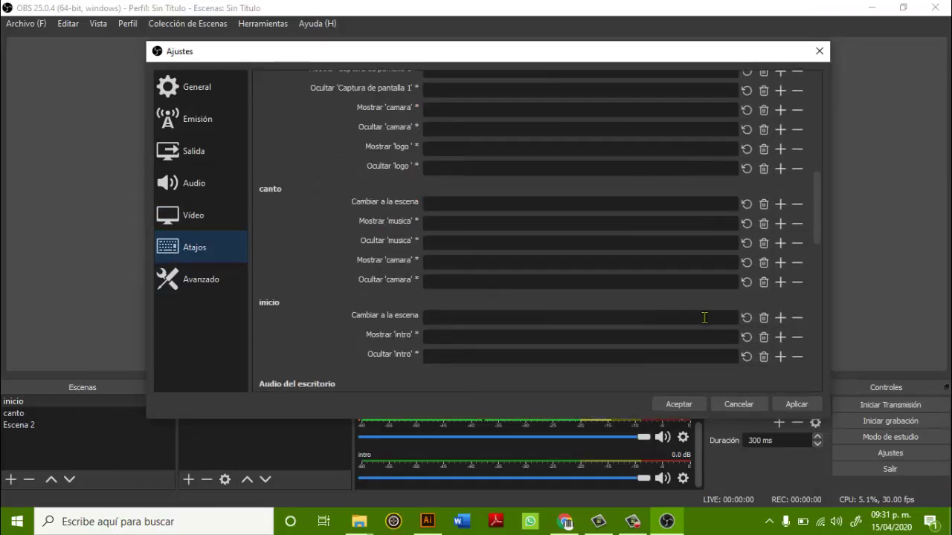
scroll(705, 321, "up", 4)
scroll(705, 321, "up", 3)
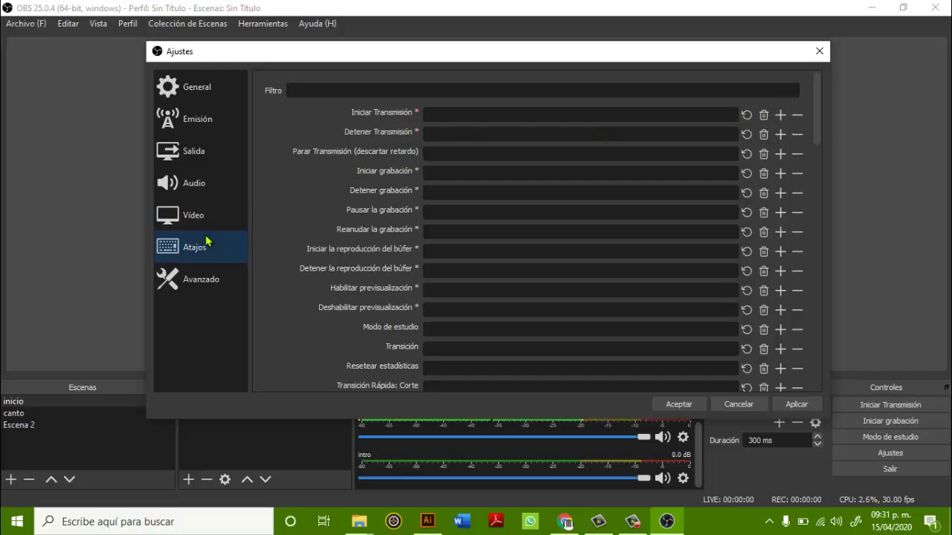
- Check the advanced settings and recheck the streaming video bitrate in the output settings
left_click(199, 278)
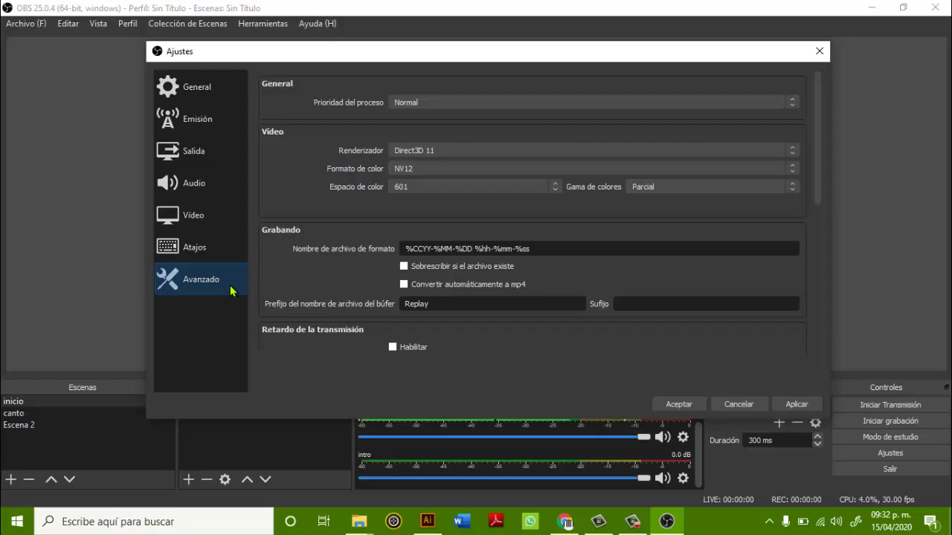
left_click(197, 151)
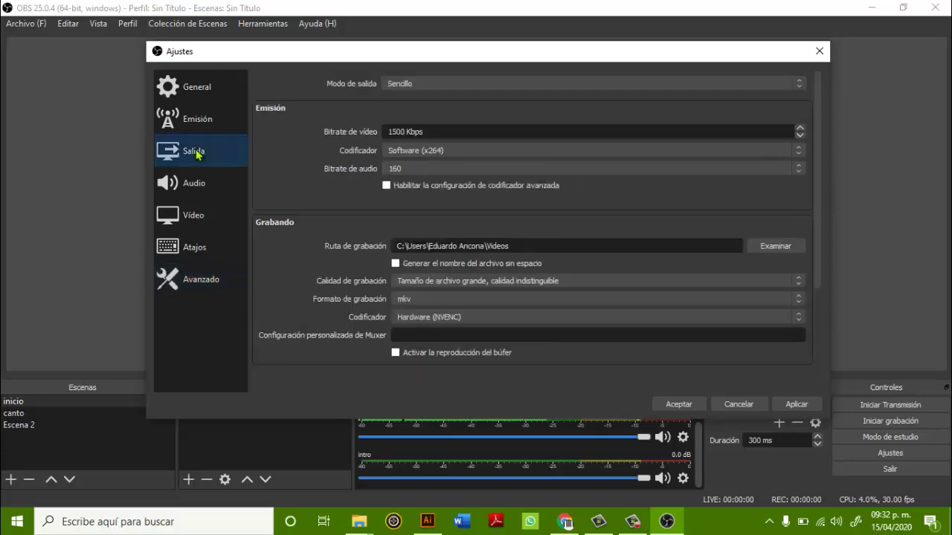
left_click_drag(446, 131, 336, 132)
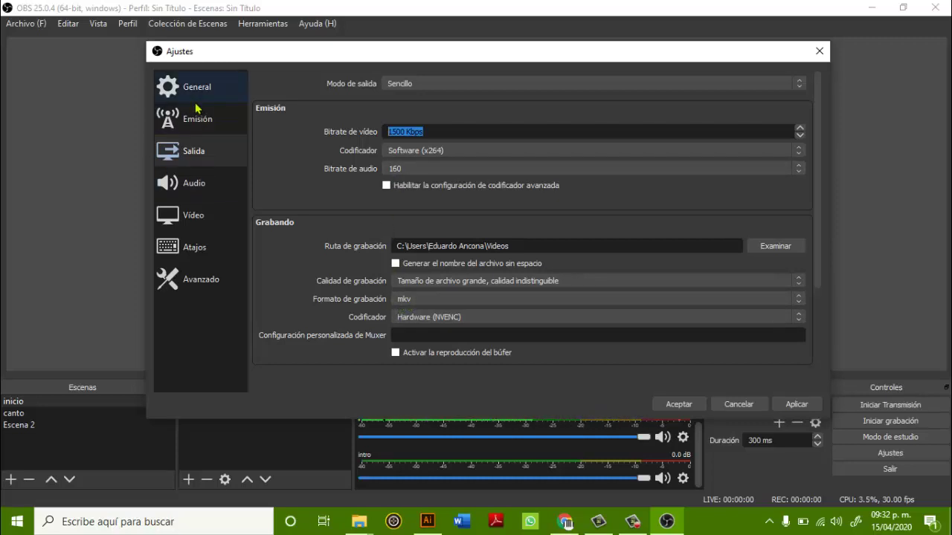
- Check the audio settings and open the streaming settings at the YouTube stream key field
left_click(189, 188)
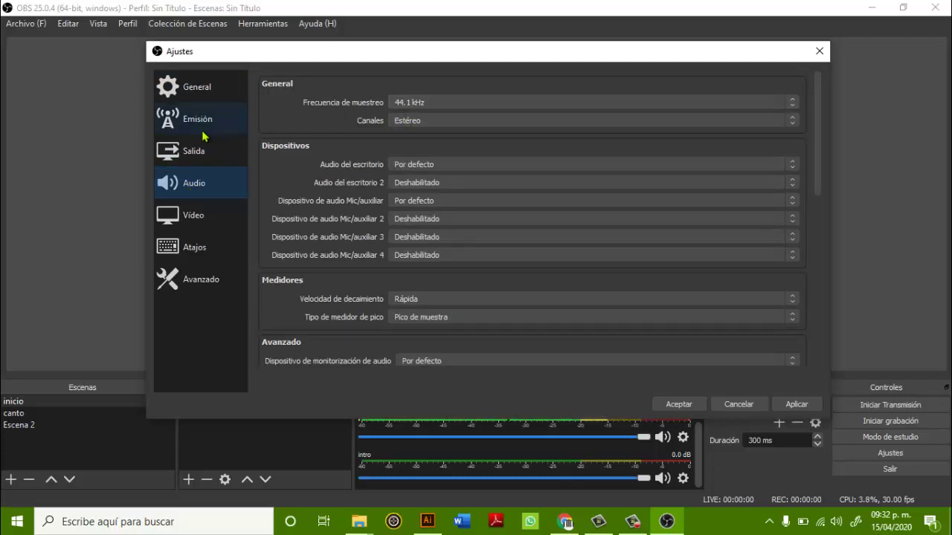
left_click(189, 100)
left_click(197, 125)
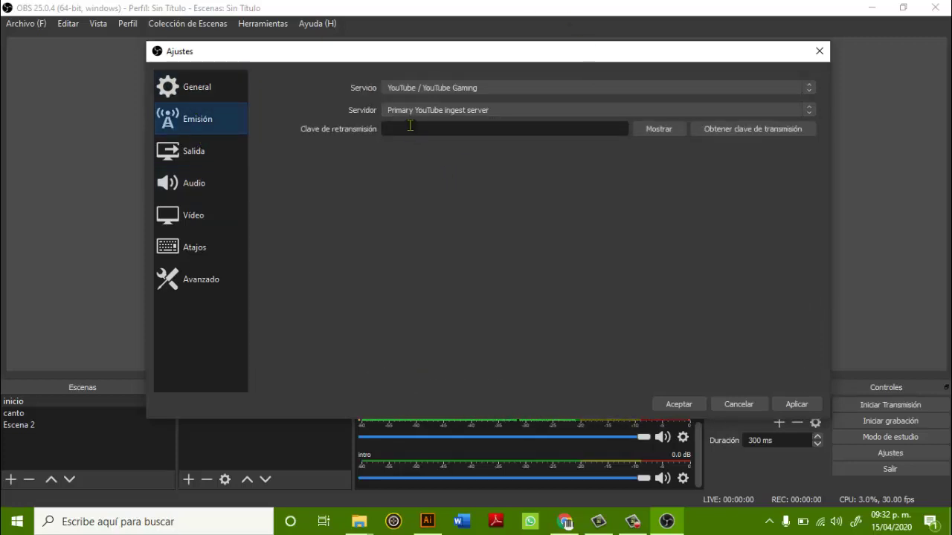
left_click(437, 129)
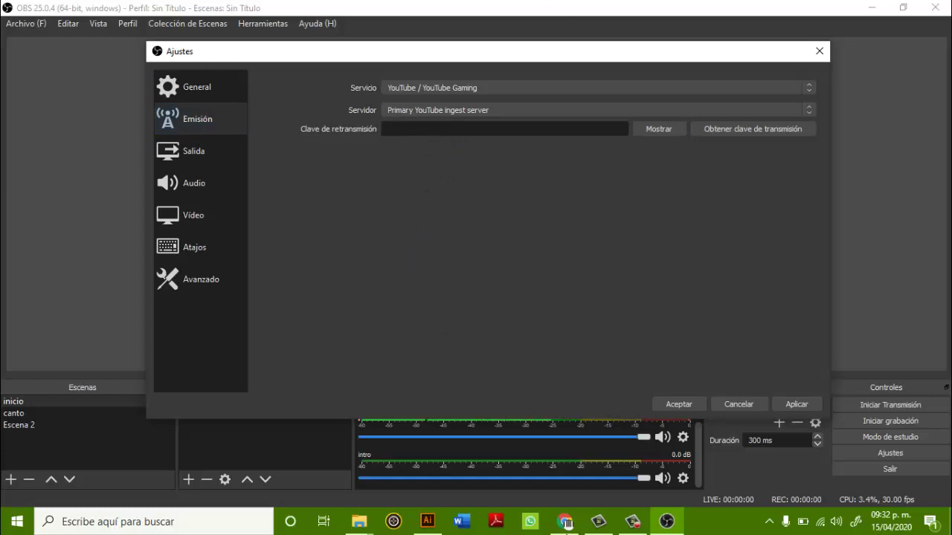
- Switch to YouTube in Chrome and start a new live stream from scratch instead of copying the previous configuration
left_click(566, 522)
left_click(63, 9)
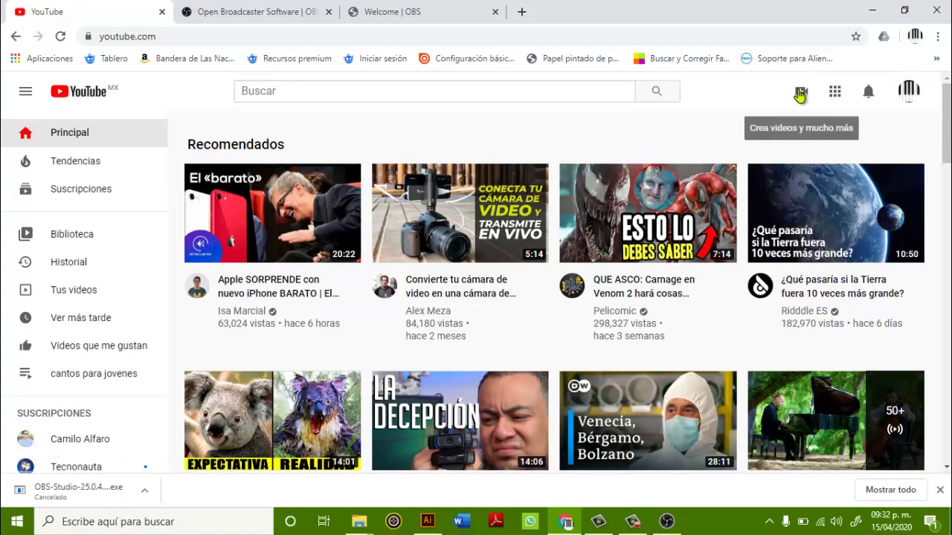
left_click(800, 94)
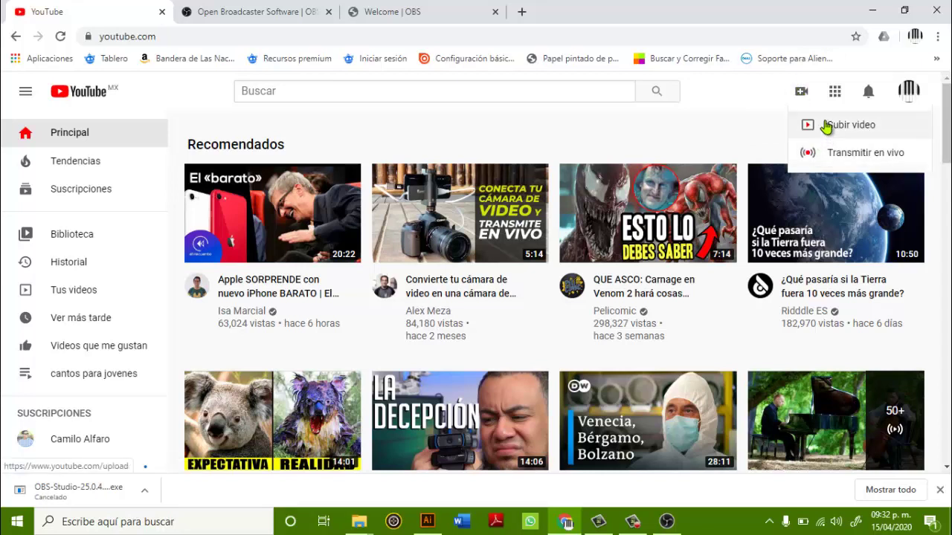
left_click(825, 153)
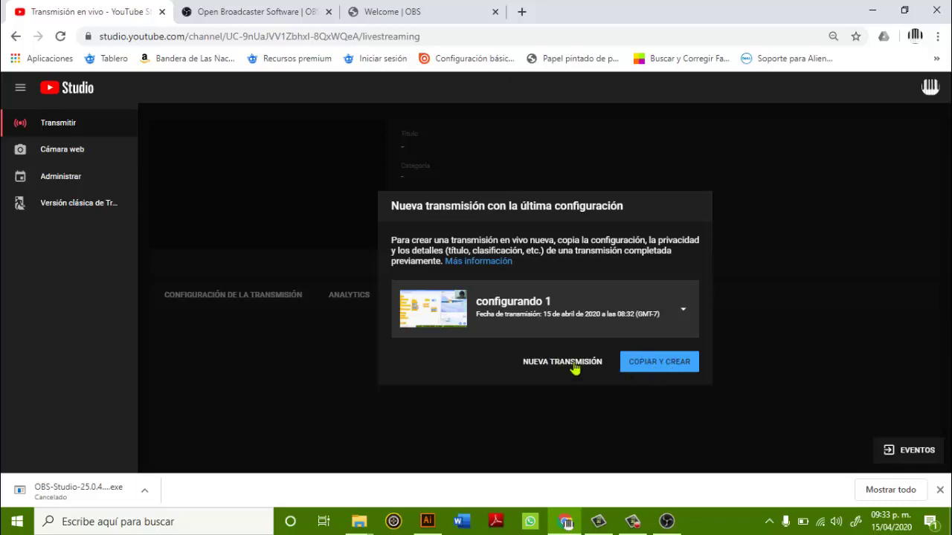
left_click(542, 363)
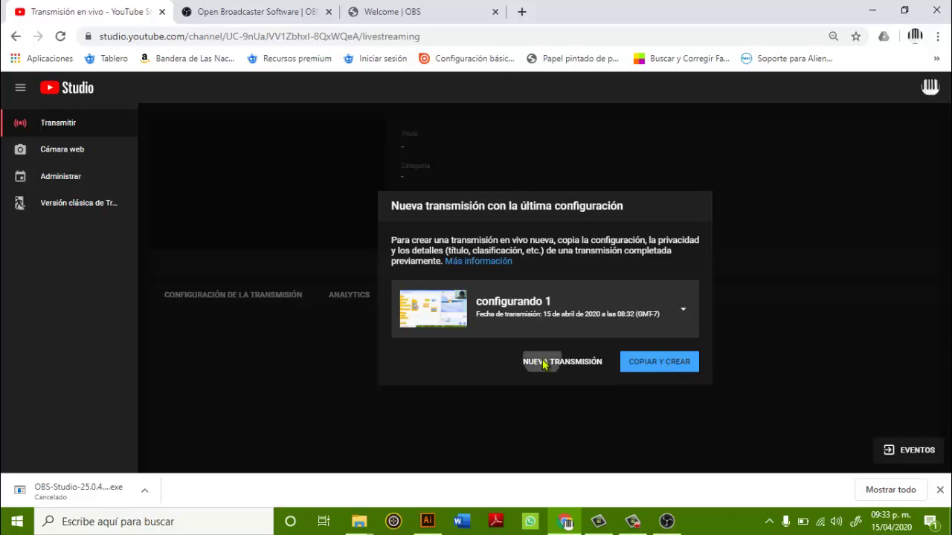
scroll(440, 353, "down", 1)
scroll(439, 357, "up", 1)
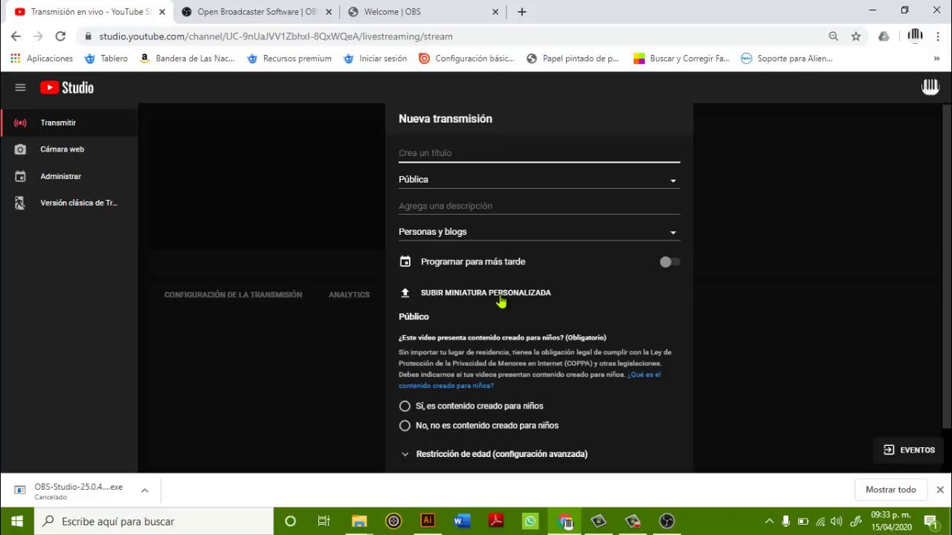
type("primar")
key("BackSpace")
key("BackSpace")
key("BackSpace")
key("BackSpace")
key("BackSpace")
key("BackSpace")
type("C")
key("BackSpace")
- Title the new stream "Tecnológica Primaria 1ro", using the spelling suggestion "Tecnológica" for the first word
type("Tecnoligia")
right_click(411, 152)
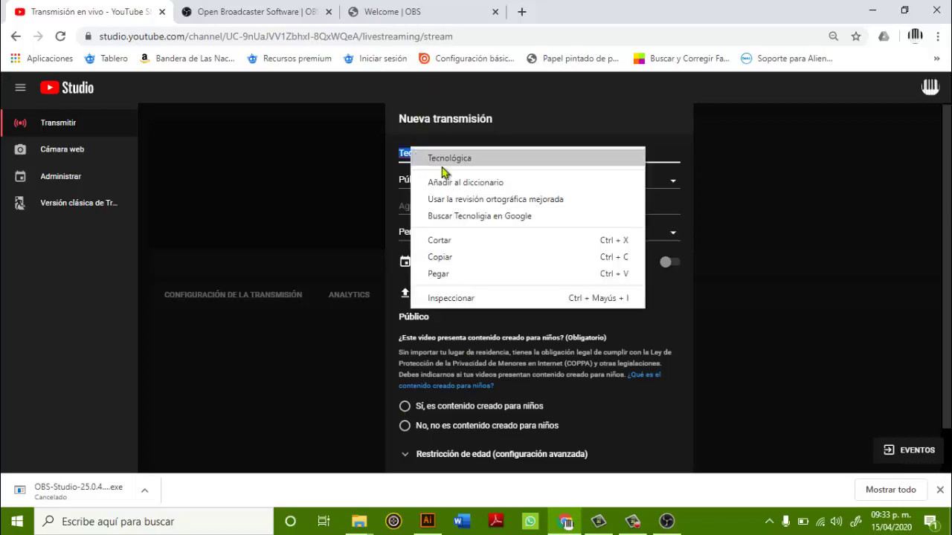
left_click(446, 157)
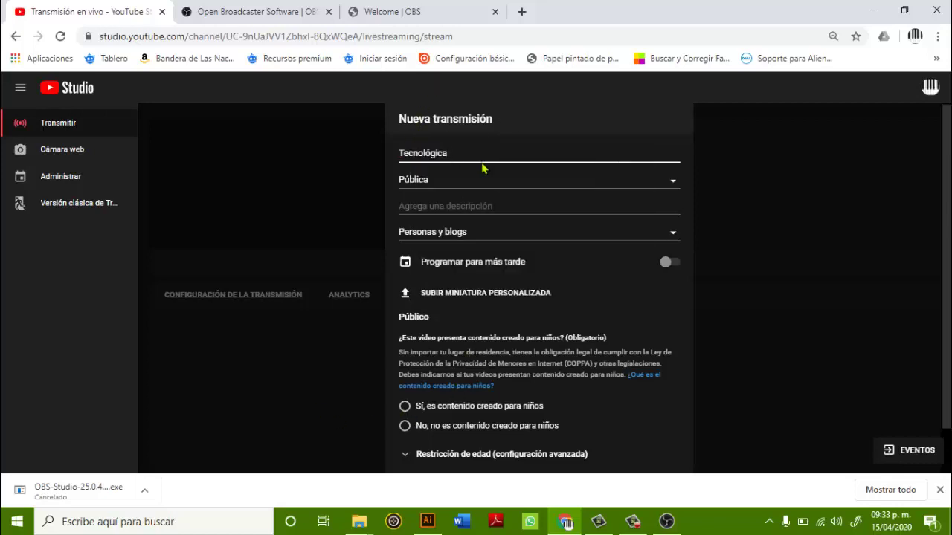
type("Primaria 1ro")
- Review the stream's visibility options and keep it set to Pública
left_click(457, 189)
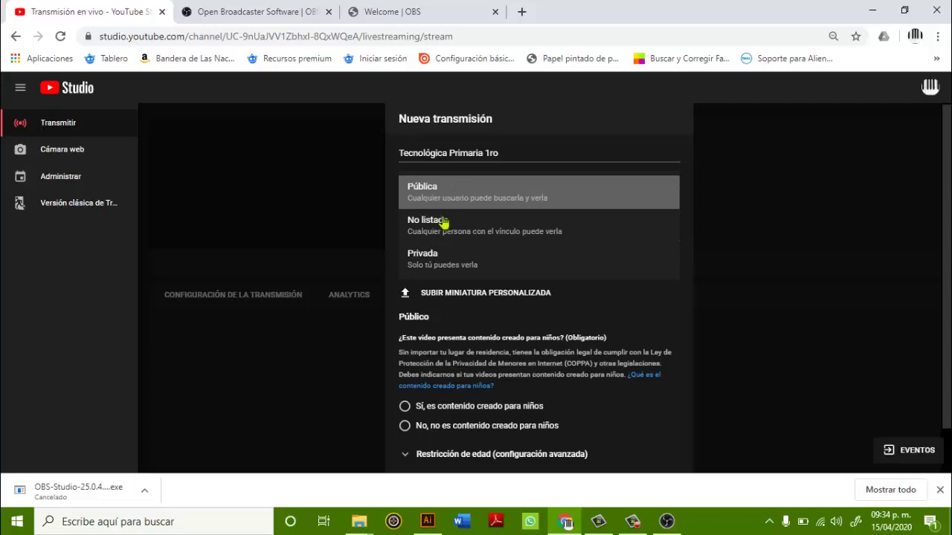
left_click(515, 150)
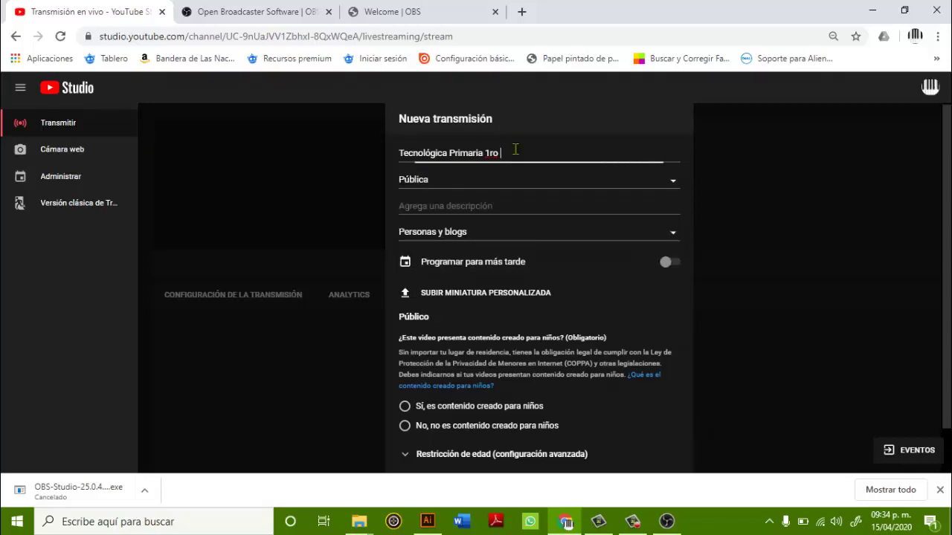
left_click(446, 189)
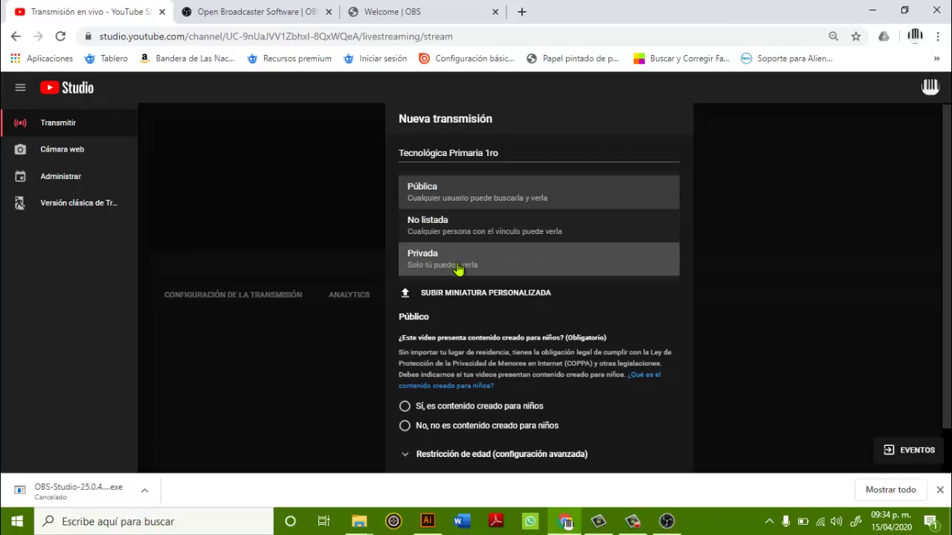
left_click(420, 193)
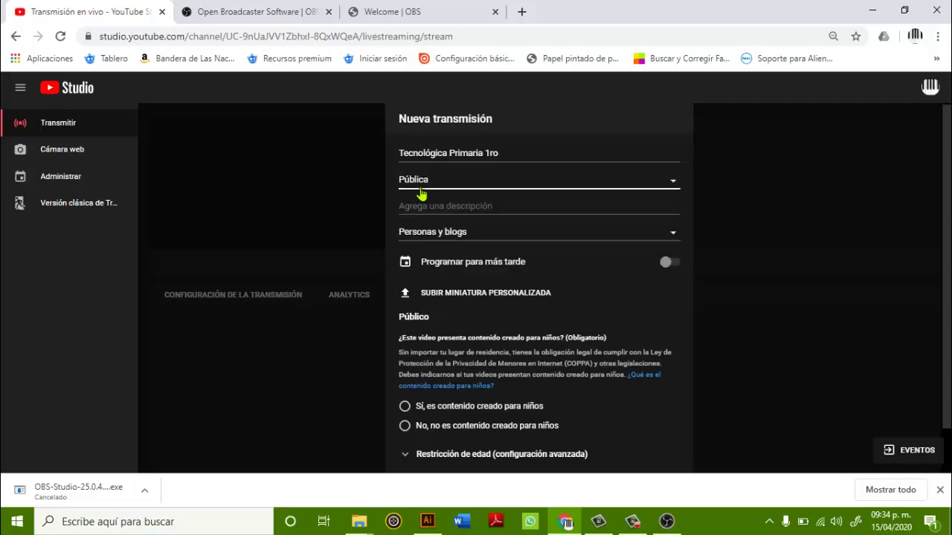
- Show the date and time options for scheduling the stream for later, and switch scheduling back off
left_click(486, 202)
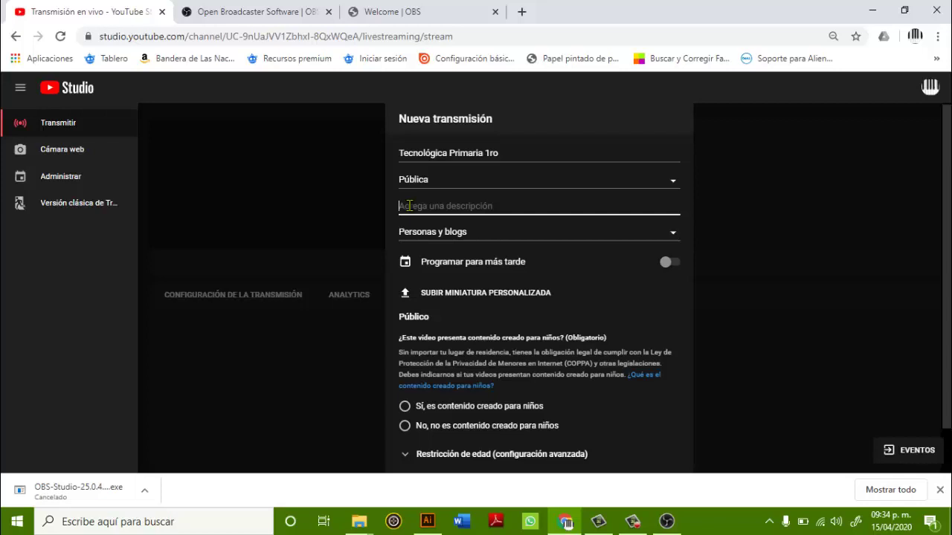
scroll(578, 247, "down", 1)
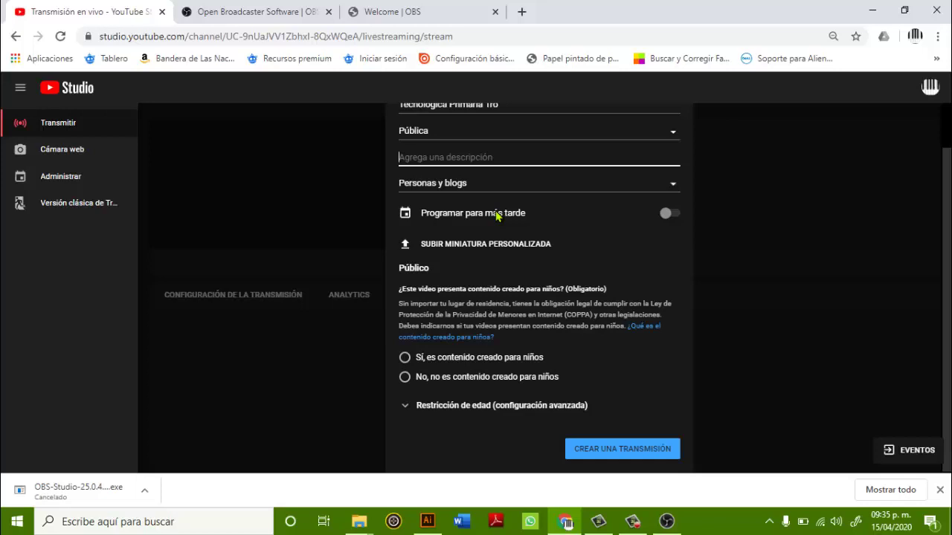
left_click(669, 214)
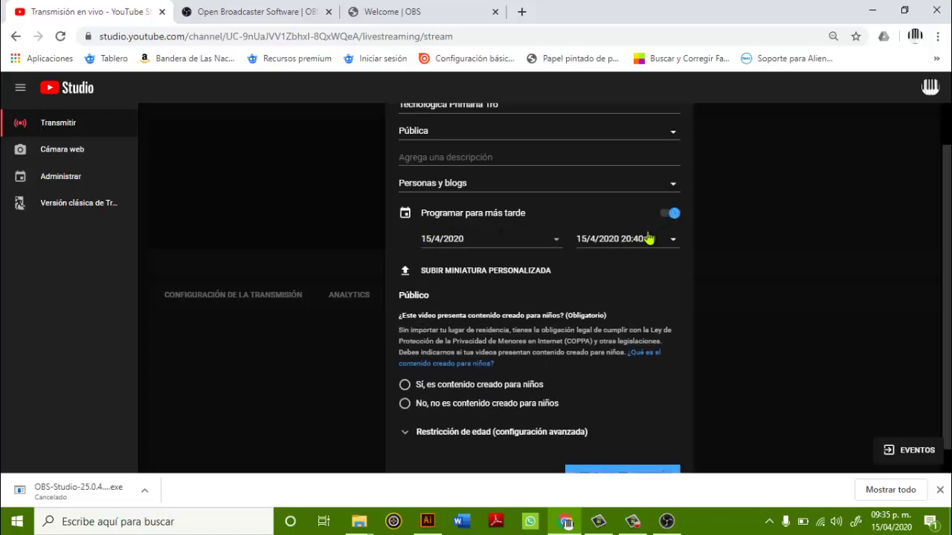
left_click(671, 214)
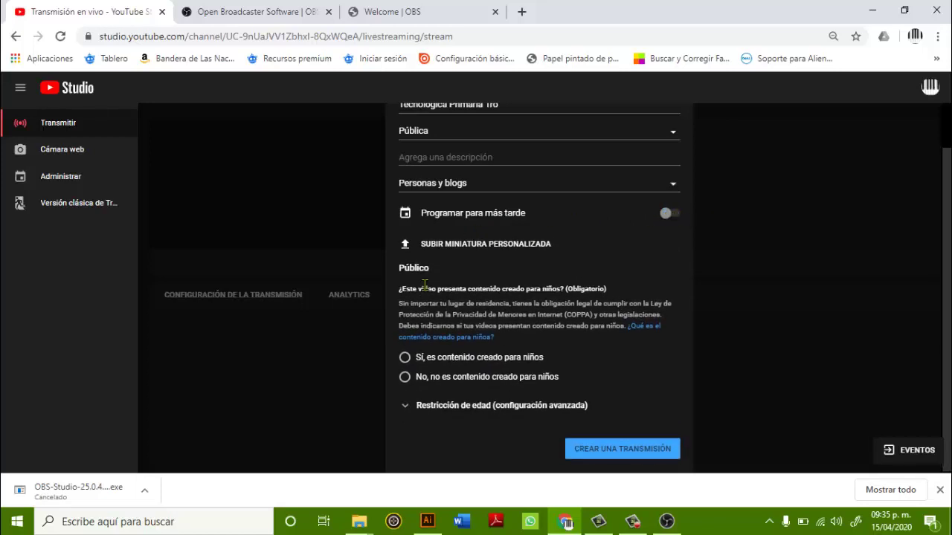
- Upload the "logo" image from the Escritorio folder as the stream's custom thumbnail
left_click(458, 246)
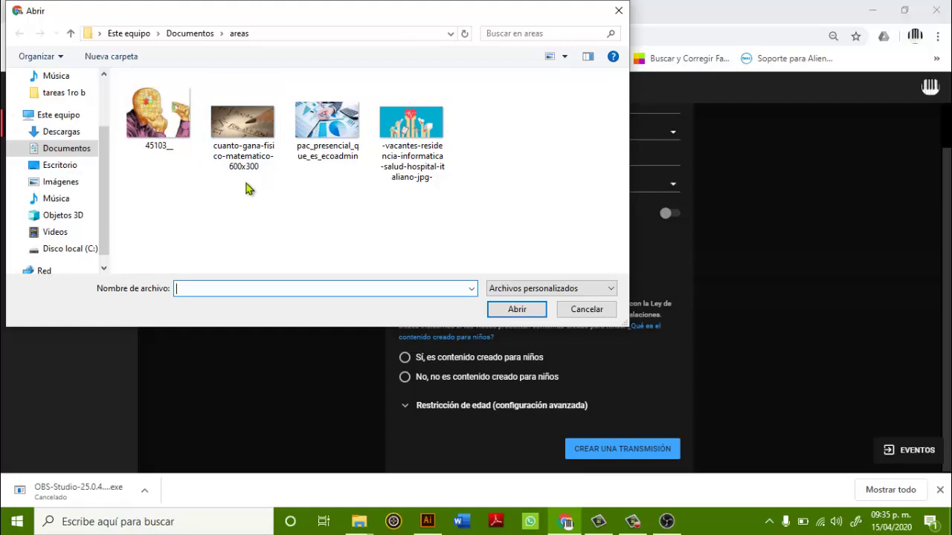
left_click(72, 165)
scroll(374, 207, "down", 3)
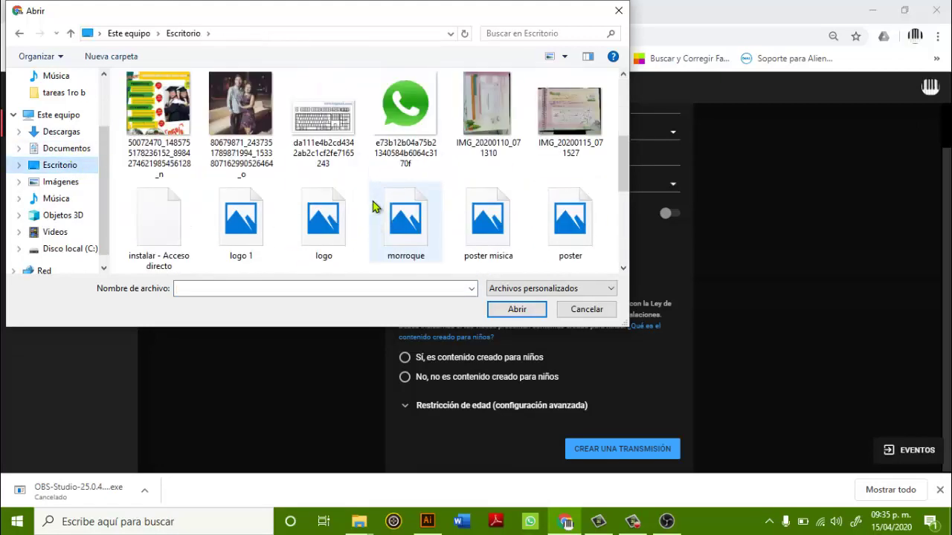
scroll(374, 207, "down", 2)
scroll(374, 208, "up", 1)
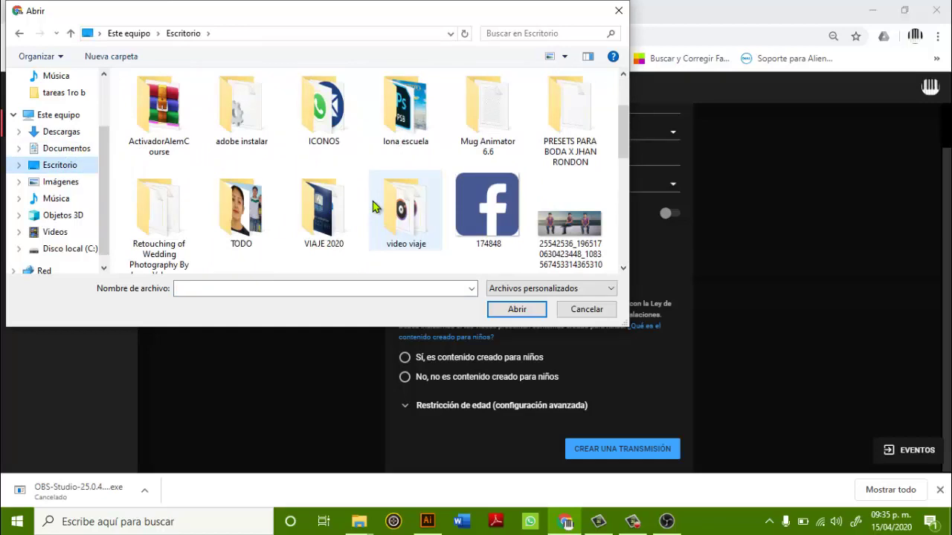
scroll(376, 206, "up", 2)
scroll(356, 211, "down", 5)
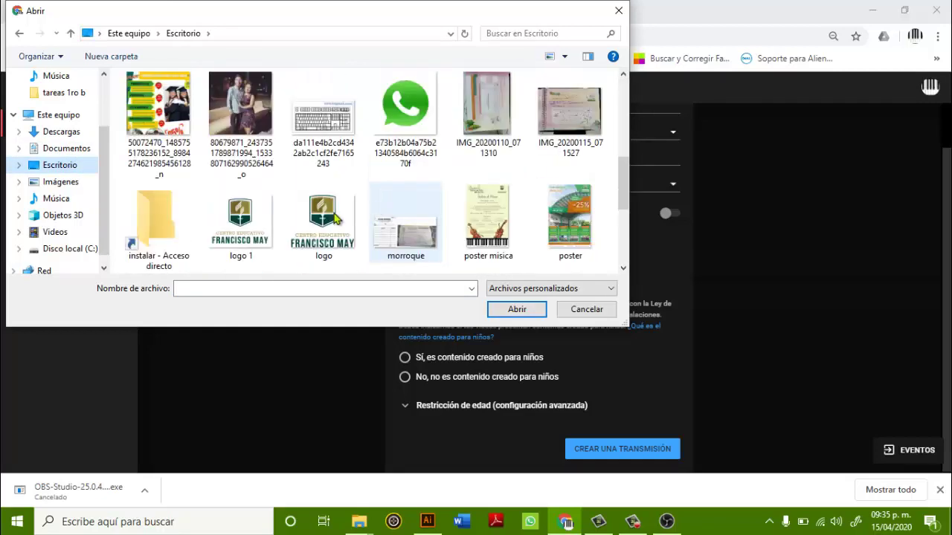
left_click(336, 238)
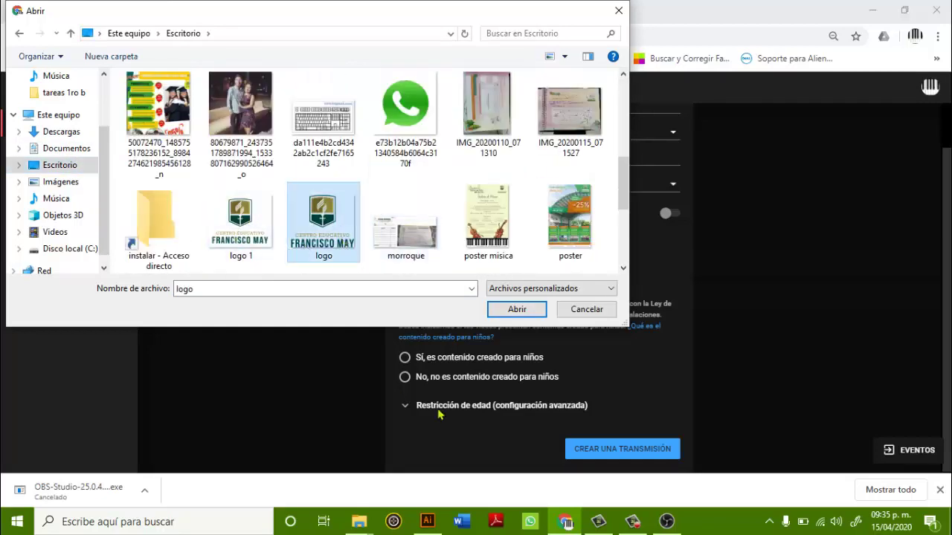
left_click(519, 309)
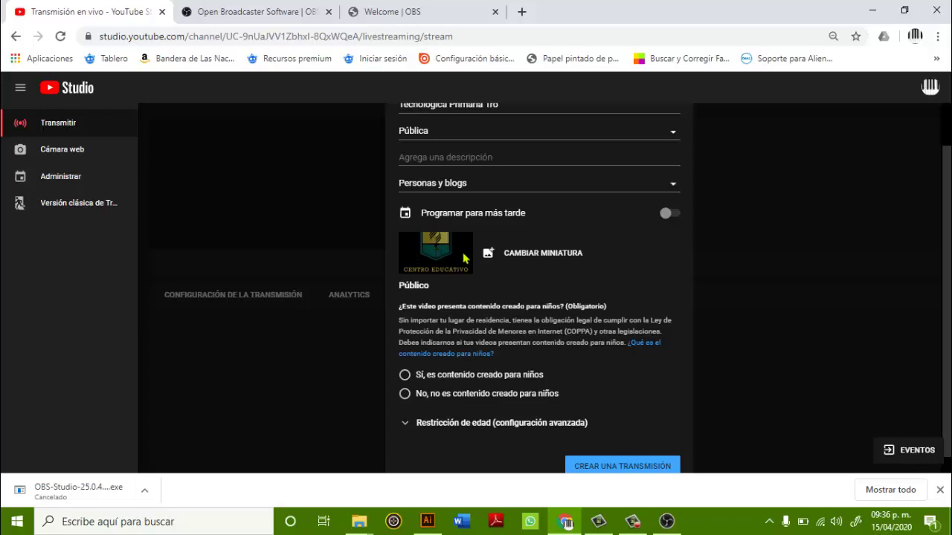
- Start replacing the stream's thumbnail and select the "logo 1" image in the Escritorio folder
left_click(496, 259)
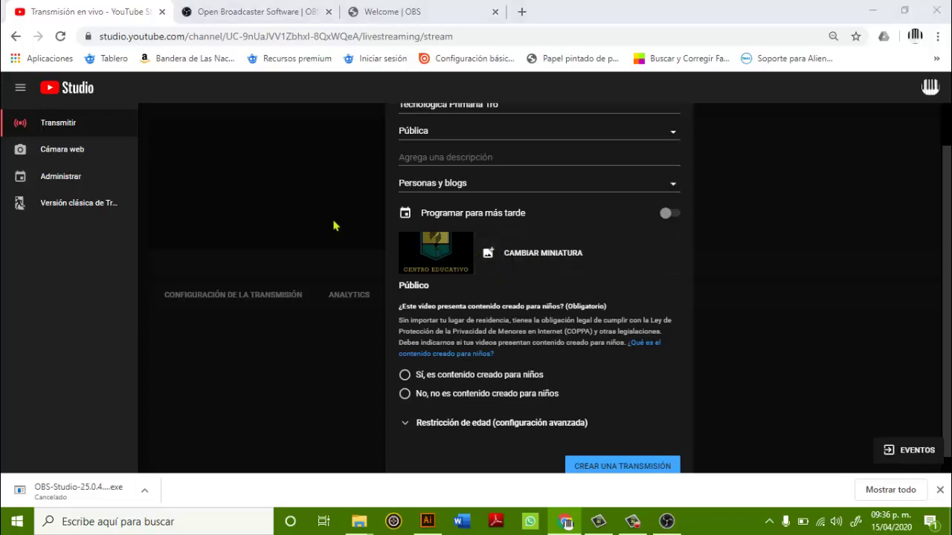
scroll(436, 218, "down", 3)
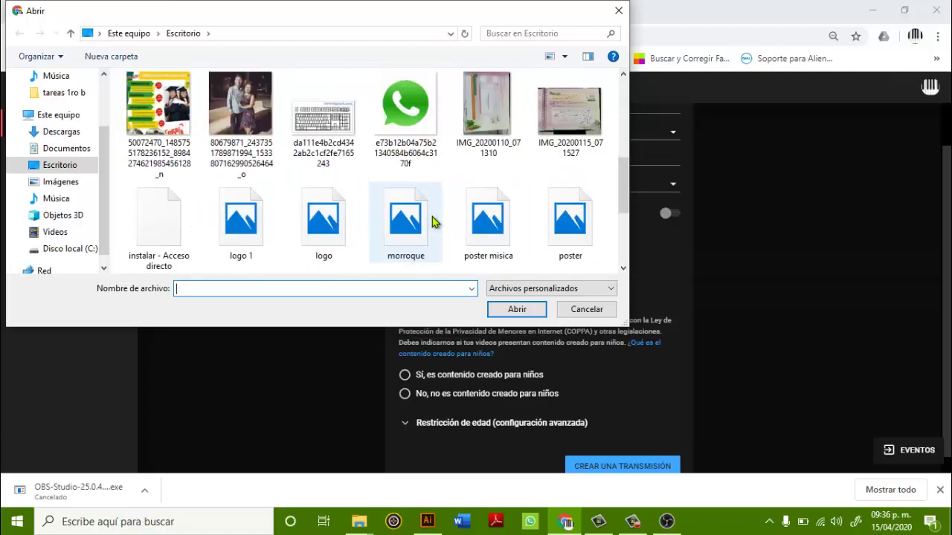
scroll(433, 221, "up", 1)
scroll(436, 221, "down", 2)
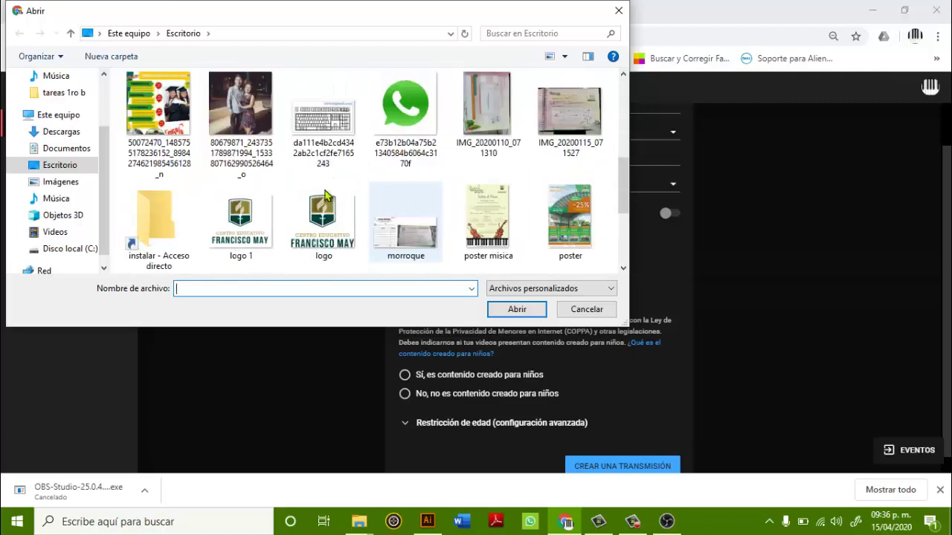
left_click(240, 220)
- Browse the Escritorio, Imágenes, Música and Videos folders for another image to use as the stream's thumbnail
left_click(52, 165)
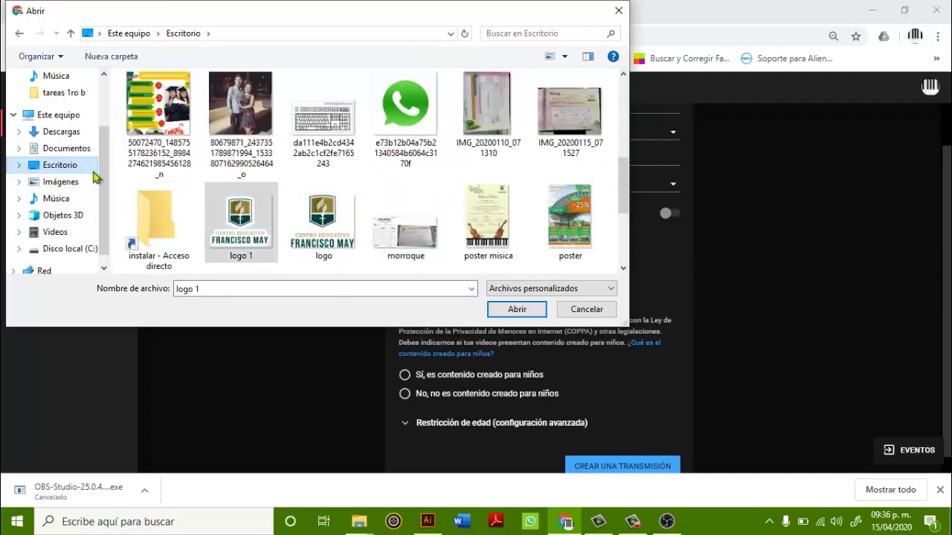
left_click(29, 182)
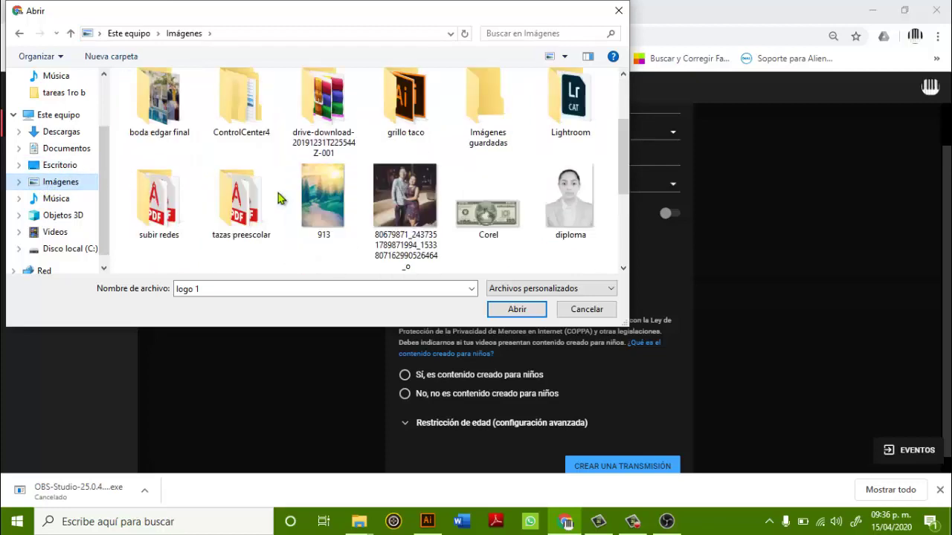
scroll(278, 198, "down", 5)
left_click(37, 199)
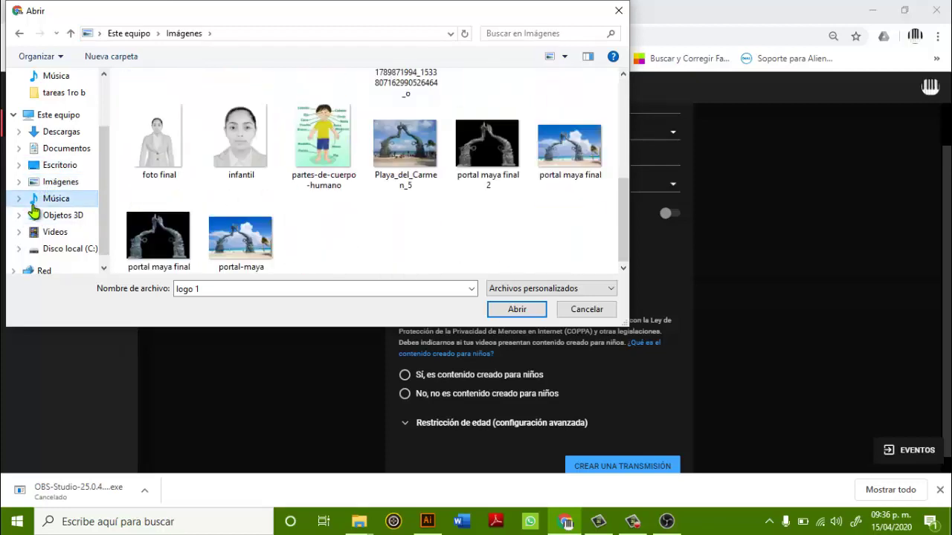
scroll(383, 206, "down", 2)
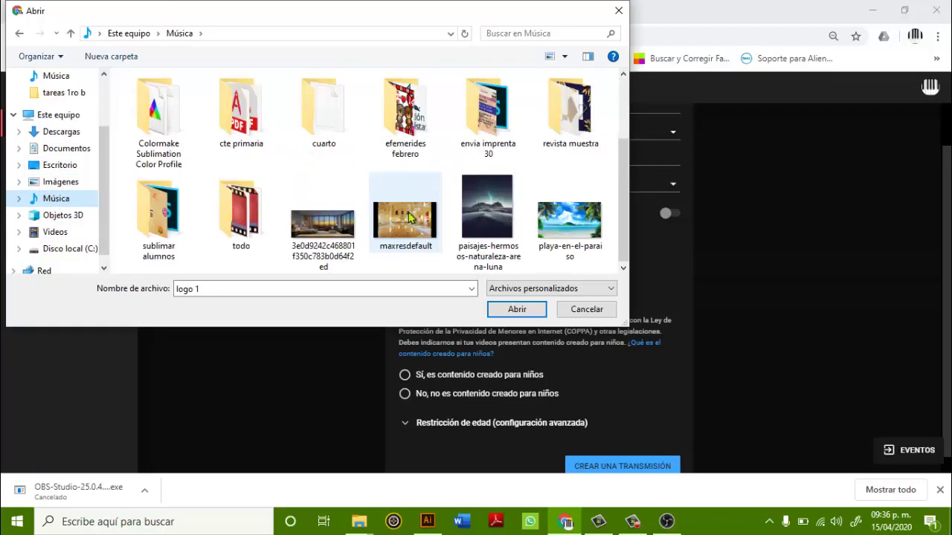
left_click(49, 233)
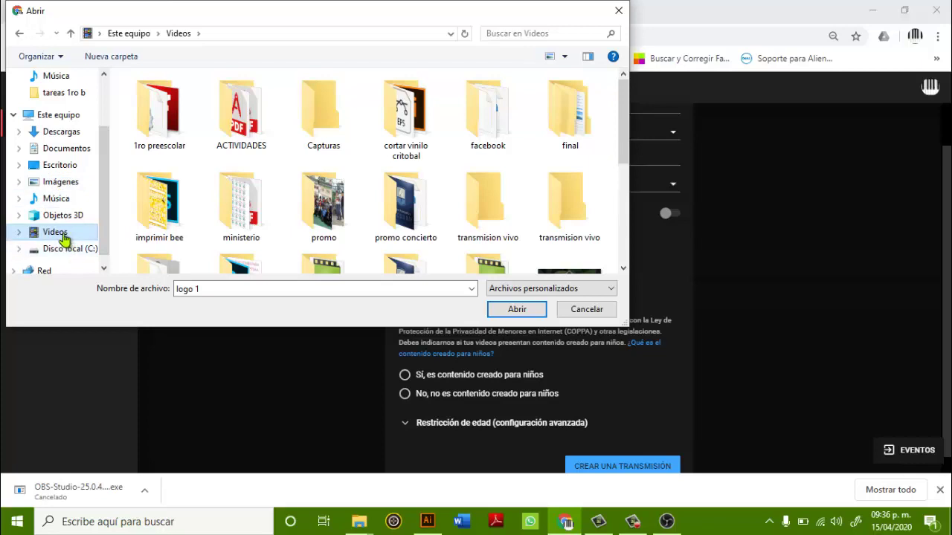
scroll(60, 221, "up", 3)
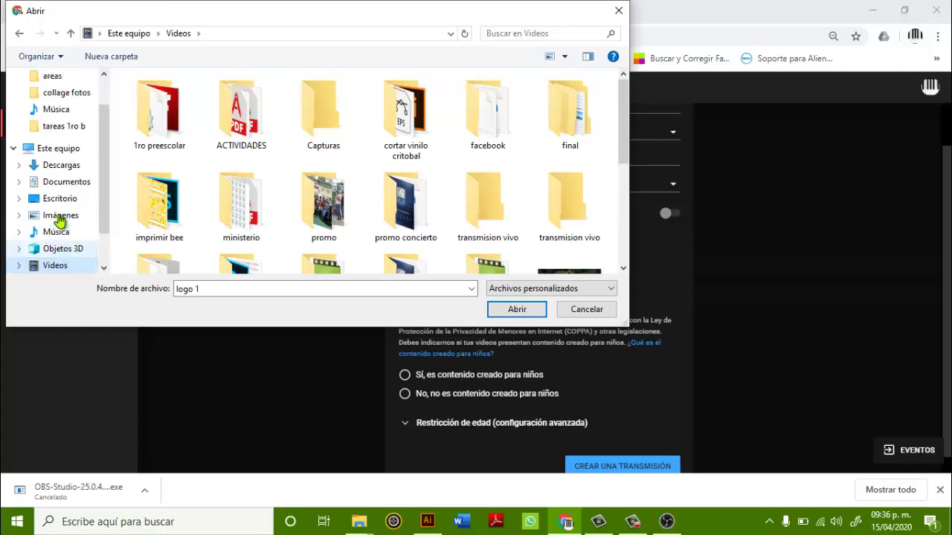
scroll(60, 221, "down", 3)
scroll(60, 221, "down", 1)
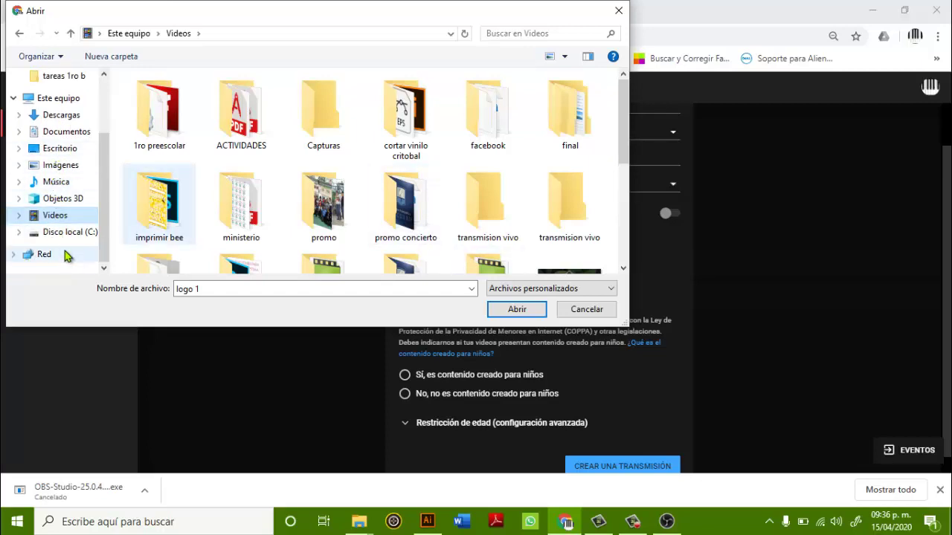
scroll(66, 223, "up", 1)
left_click(90, 182)
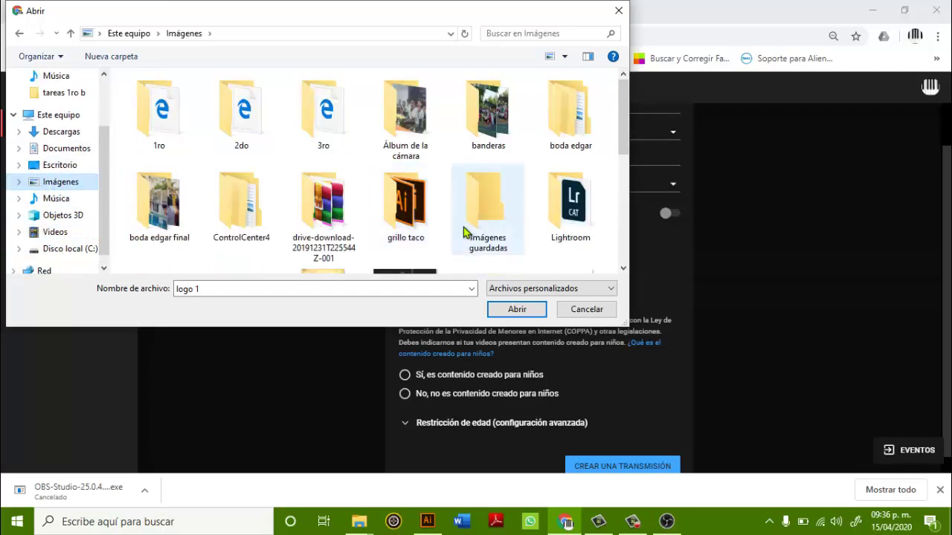
scroll(491, 174, "down", 2)
scroll(531, 179, "up", 1)
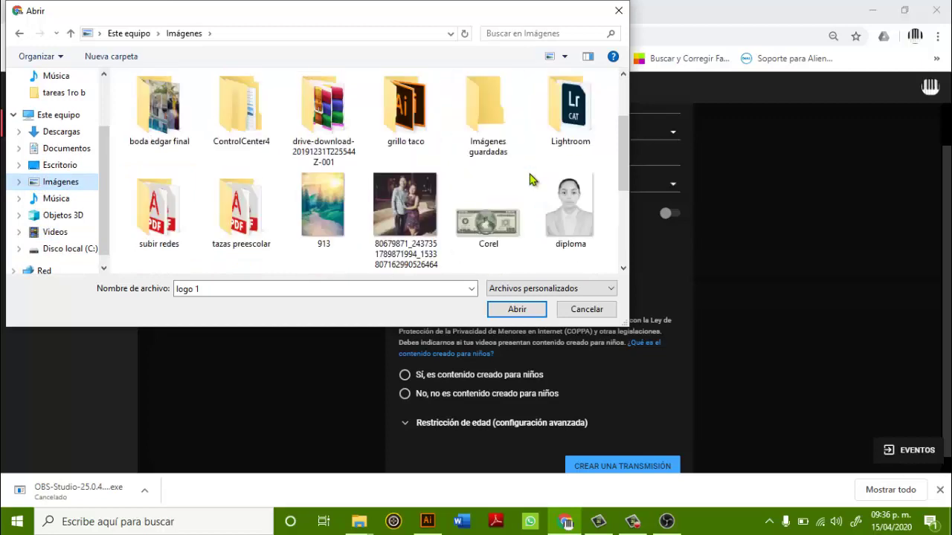
left_click(417, 244)
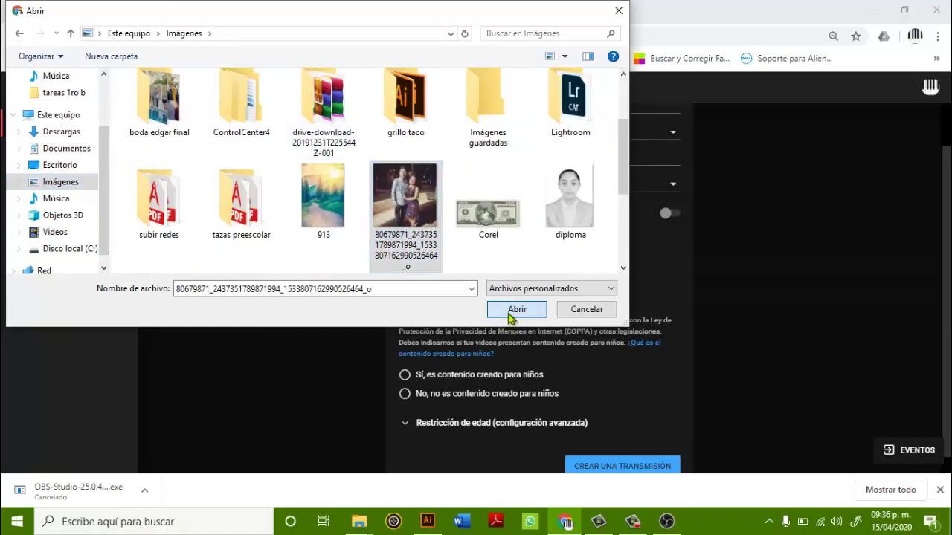
left_click(516, 309)
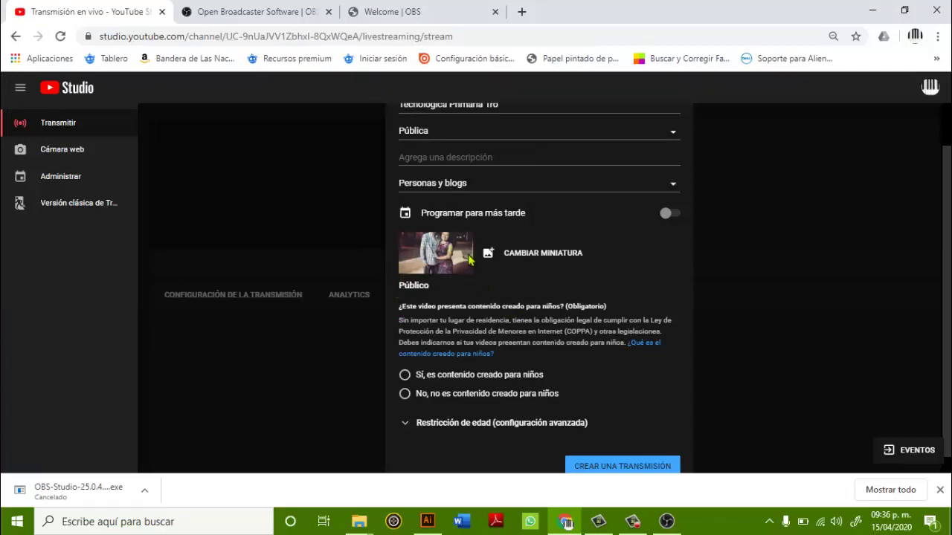
- Try the made-for-children audience answer, and settle on "No, no es contenido creado para niños"
scroll(470, 259, "down", 1)
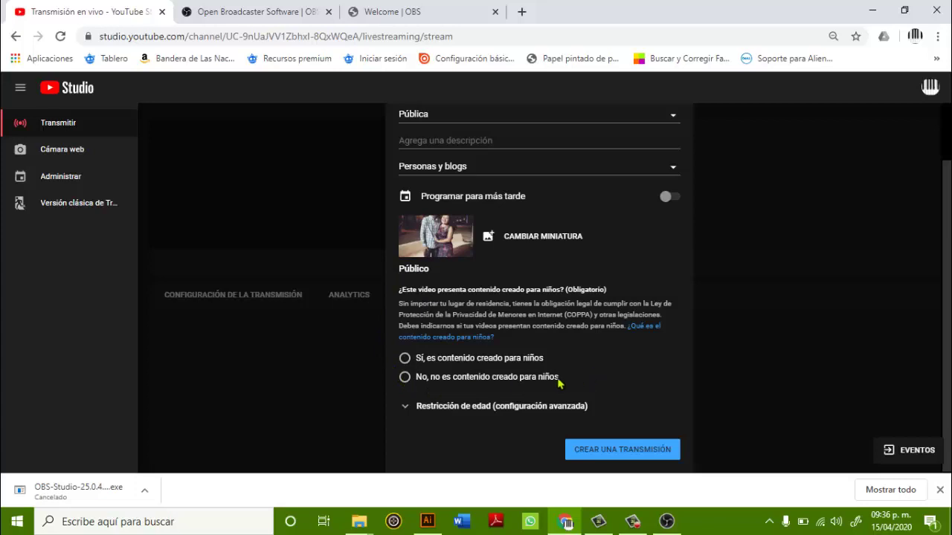
left_click(404, 359)
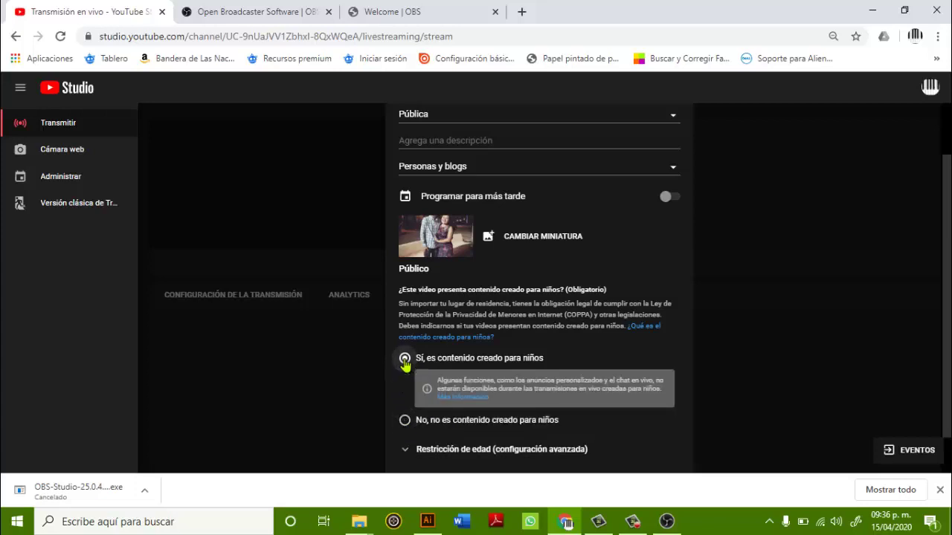
scroll(491, 371, "down", 1)
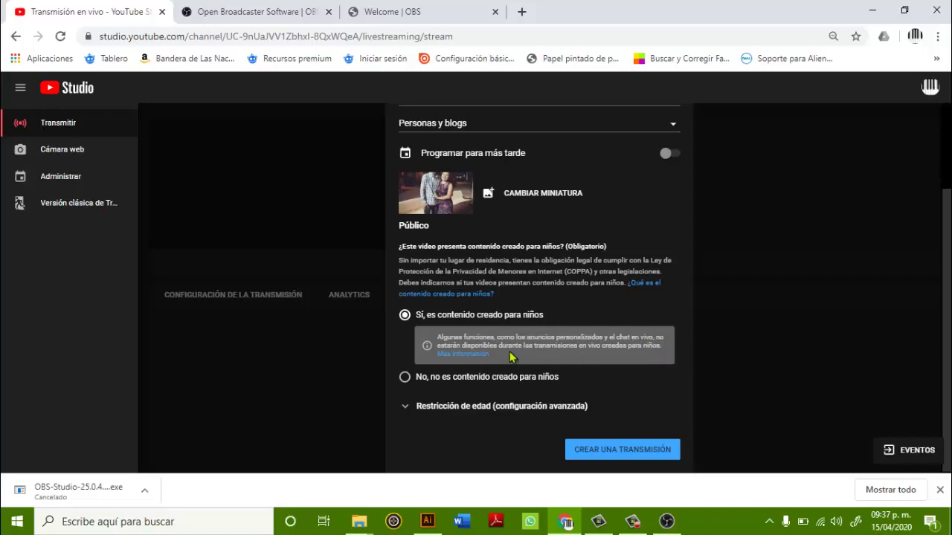
left_click(402, 379)
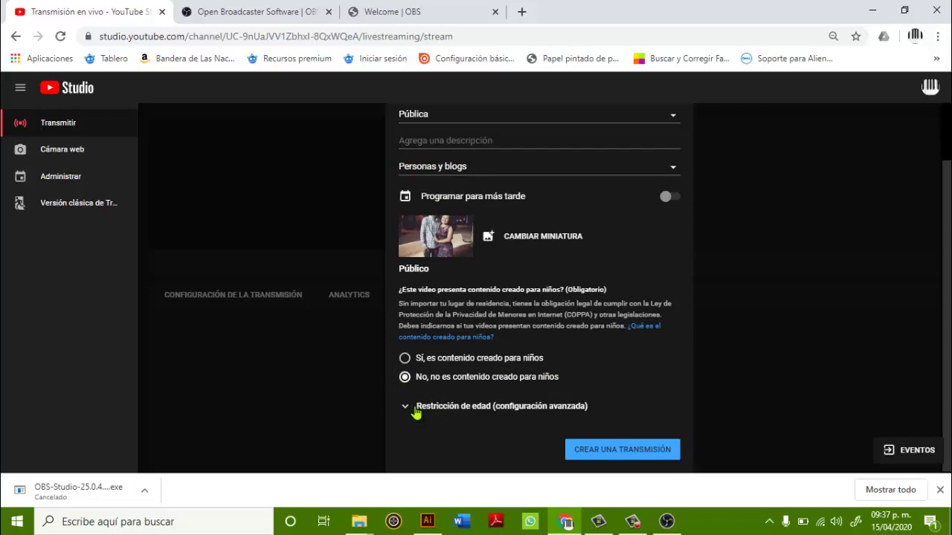
- Show the age restriction settings, keep the video unrestricted for viewers under 18, and create the stream
left_click(416, 407)
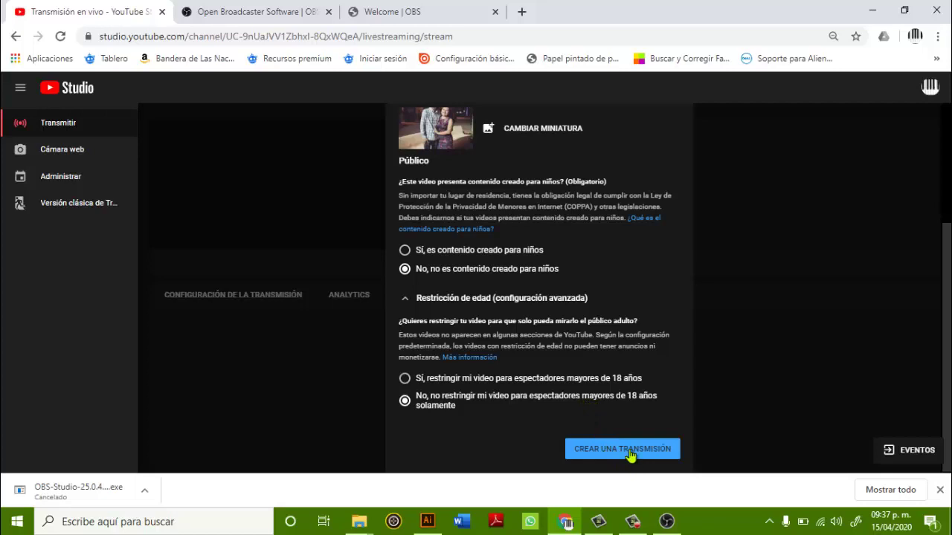
left_click(630, 451)
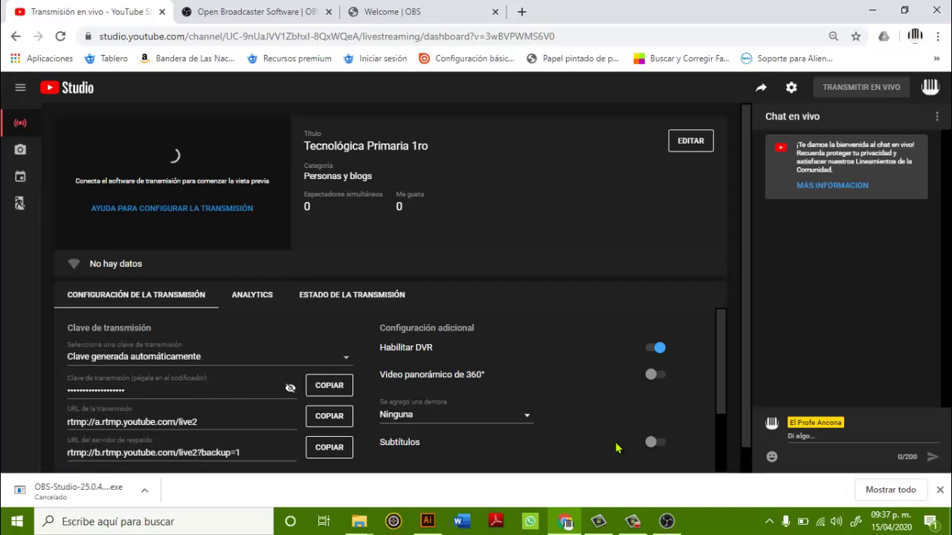
- Examine the new stream's key, URL and additional settings, and the normal, low and ultra-low latency options
scroll(140, 414, "down", 3)
scroll(291, 425, "up", 2)
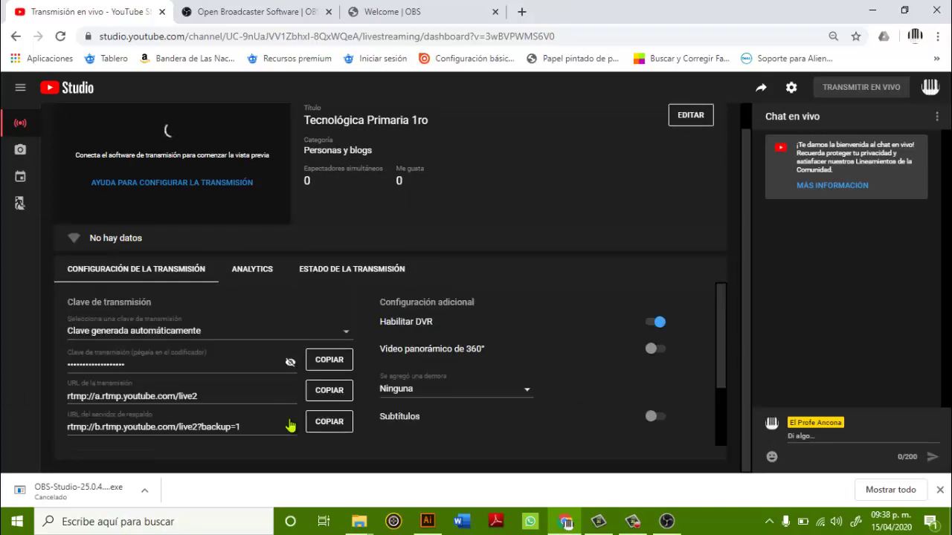
scroll(151, 355, "down", 2)
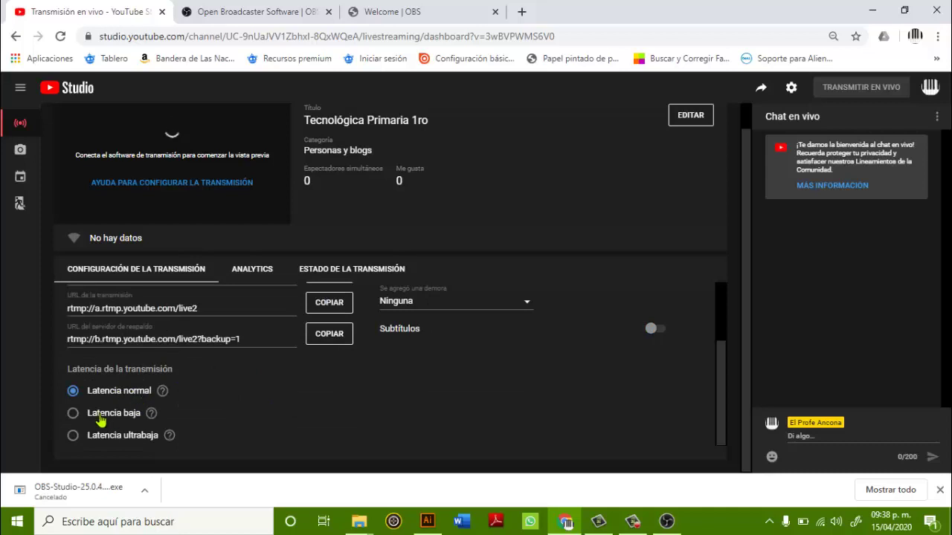
mouse_move(167, 396)
mouse_move(151, 422)
mouse_move(160, 442)
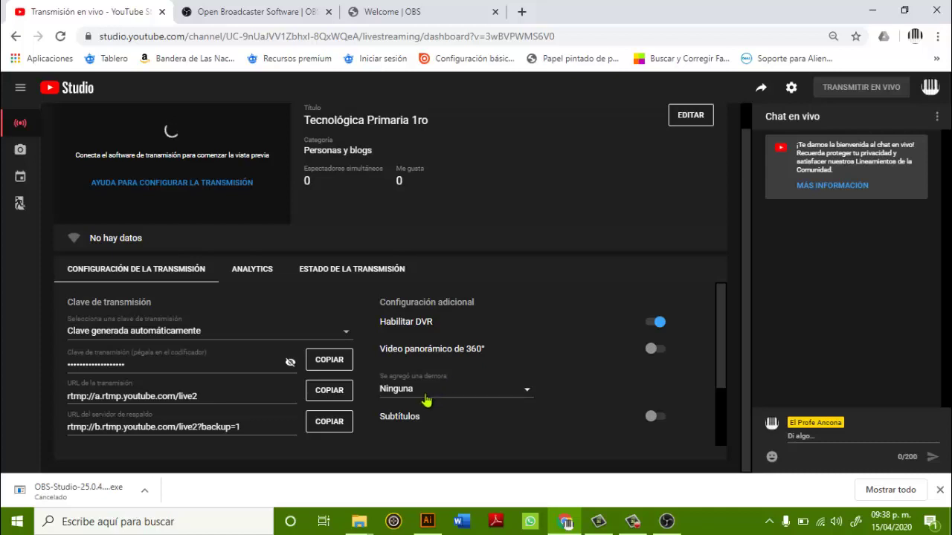
- Set the stream's added delay to 60 segundos and look over the remaining stream settings
left_click(425, 400)
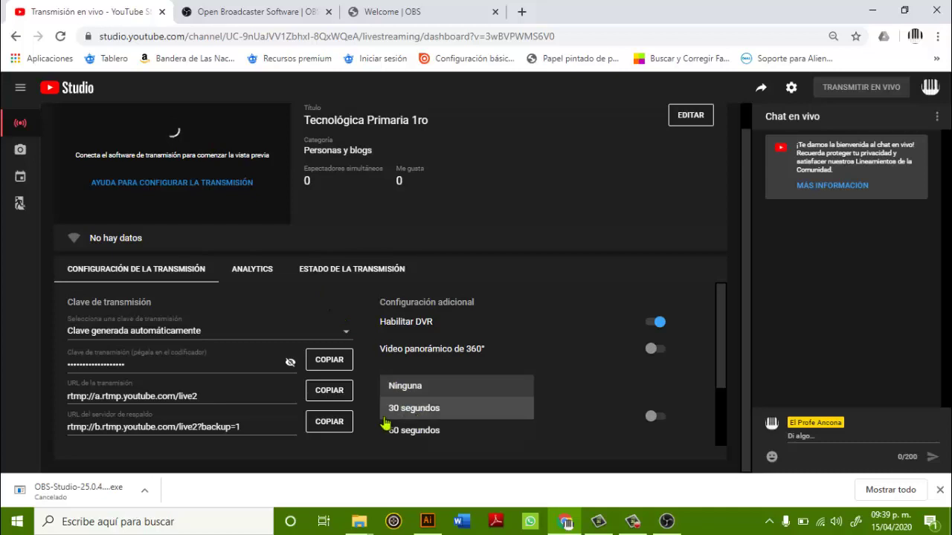
left_click(443, 431)
scroll(490, 424, "down", 2)
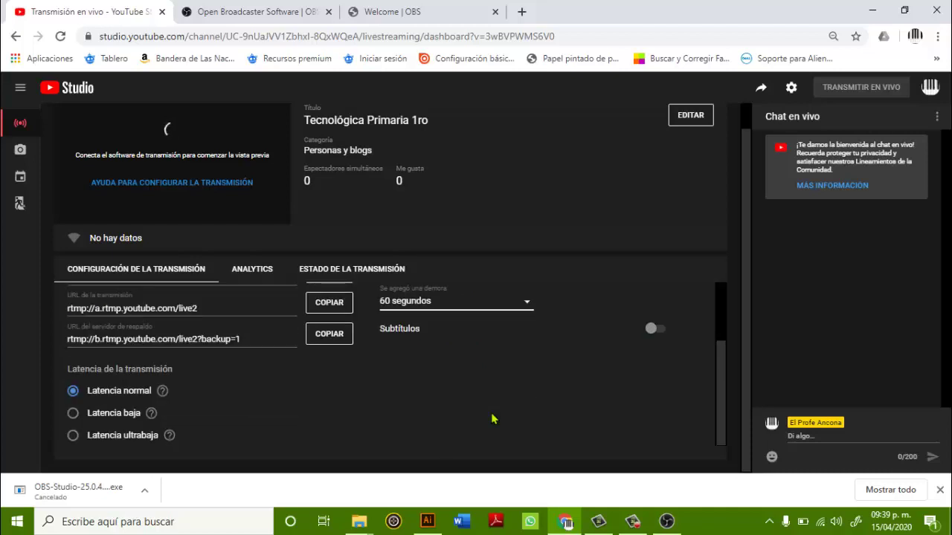
scroll(570, 416, "up", 2)
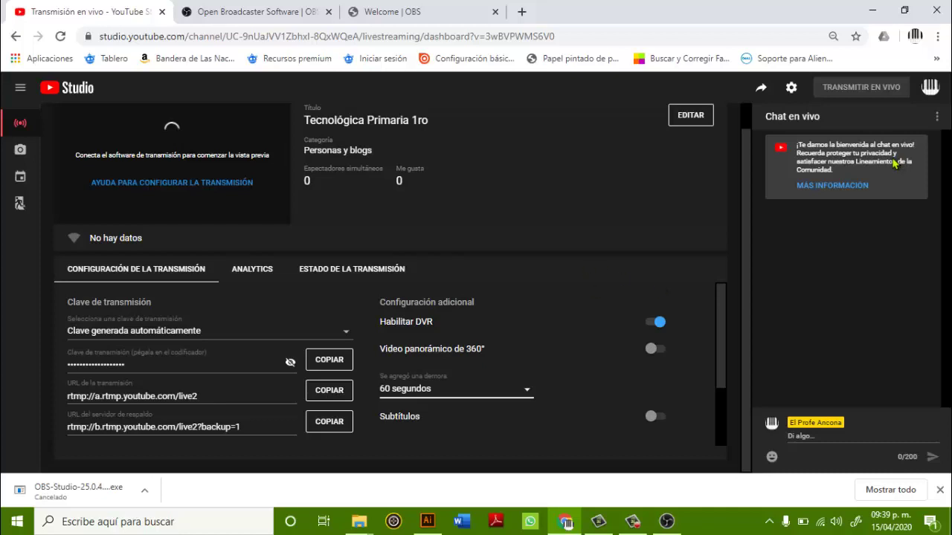
scroll(48, 324, "up", 1)
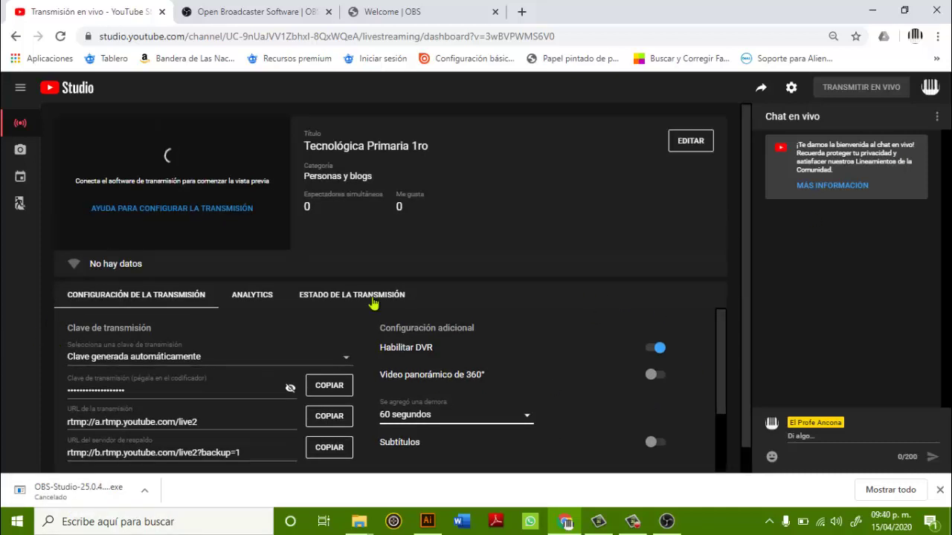
- Point out the stream key and its destination in the OBS Emisión settings, and copy the key from YouTube Studio
scroll(374, 304, "down", 1)
left_click_drag(62, 357, 202, 354)
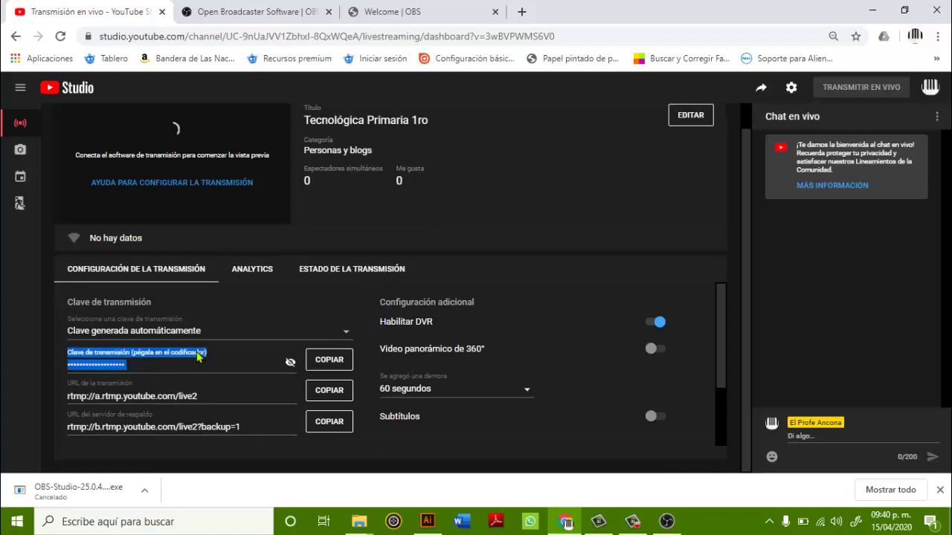
left_click(675, 527)
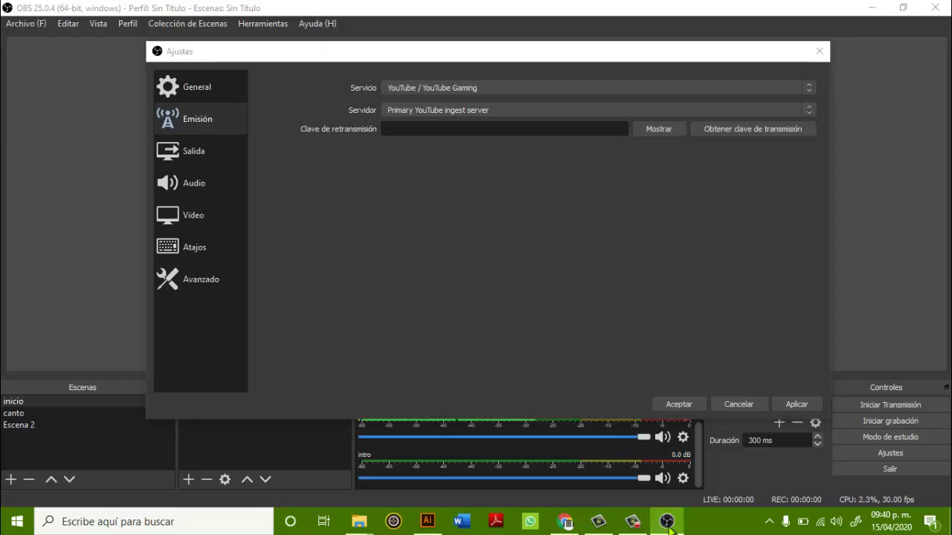
left_click(563, 523)
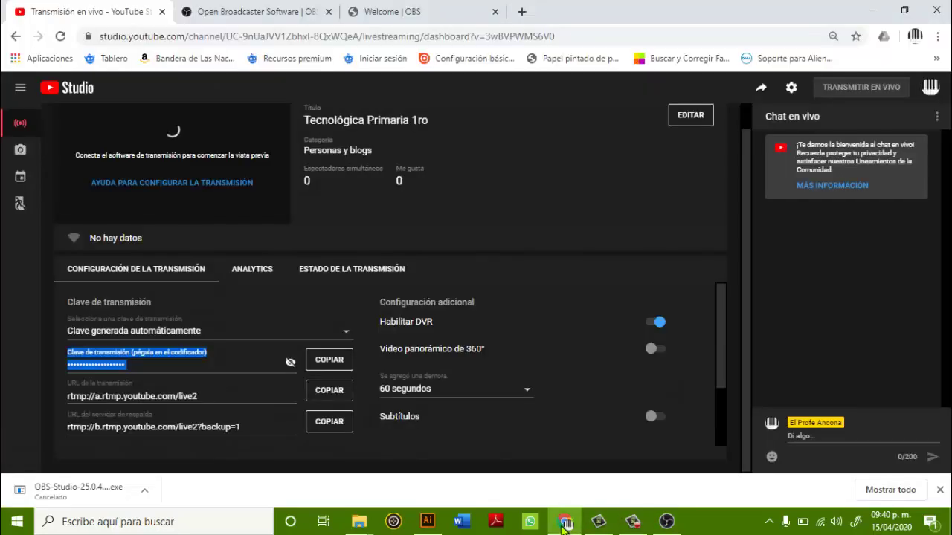
left_click(168, 366)
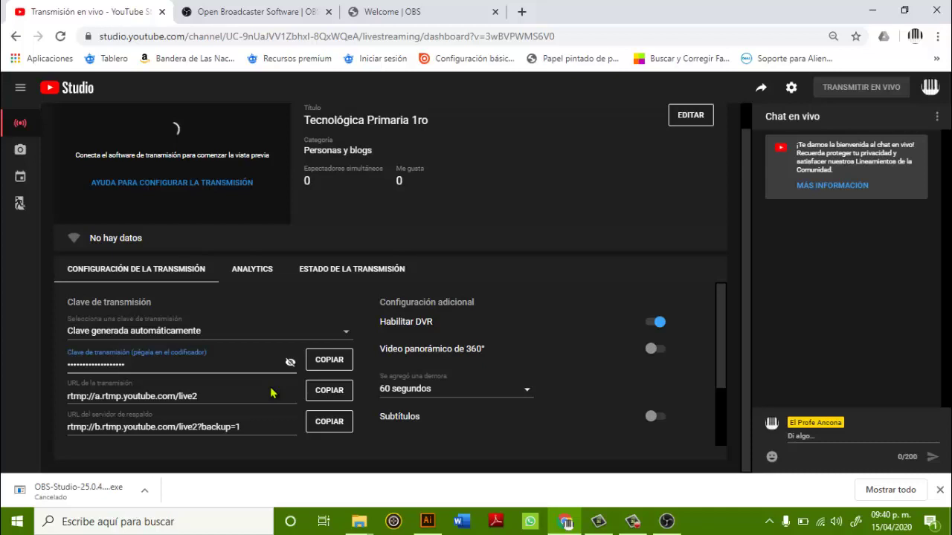
left_click(328, 361)
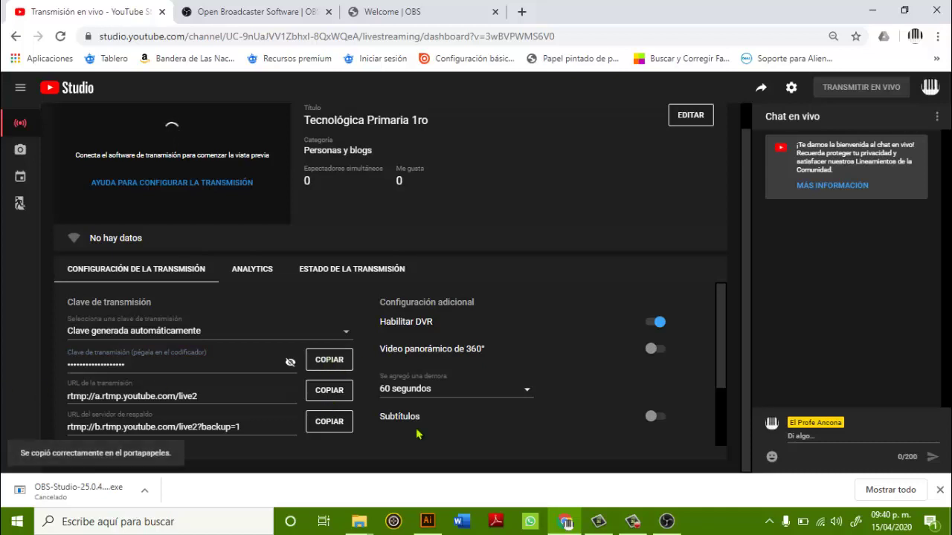
- Switch to OBS, keep YouTube / YouTube Gaming as the service, paste the stream key into Clave de retransmisión, and apply the settings
left_click(666, 523)
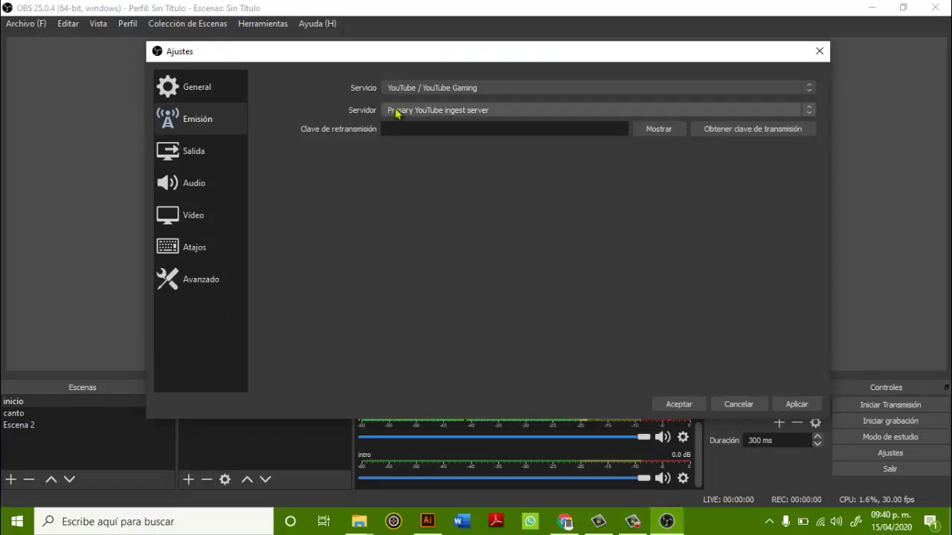
left_click(413, 90)
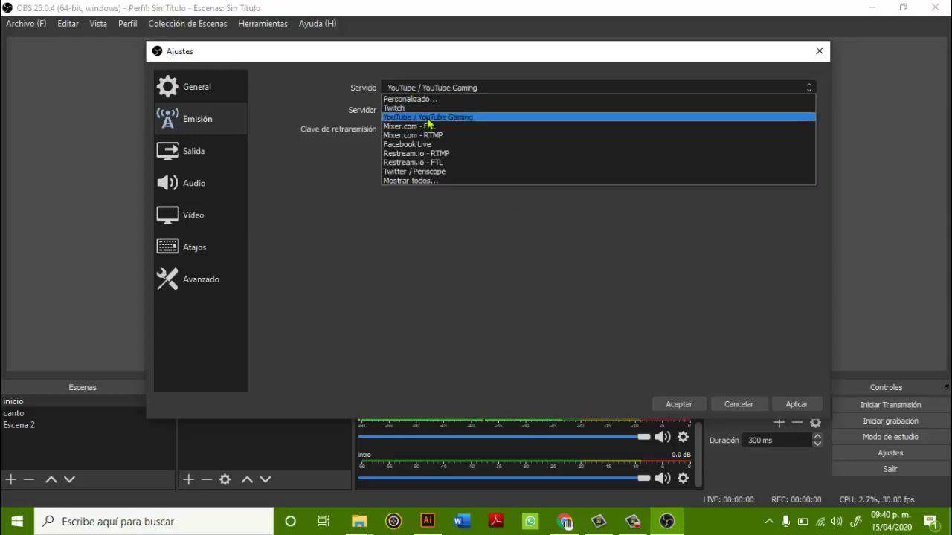
left_click(427, 120)
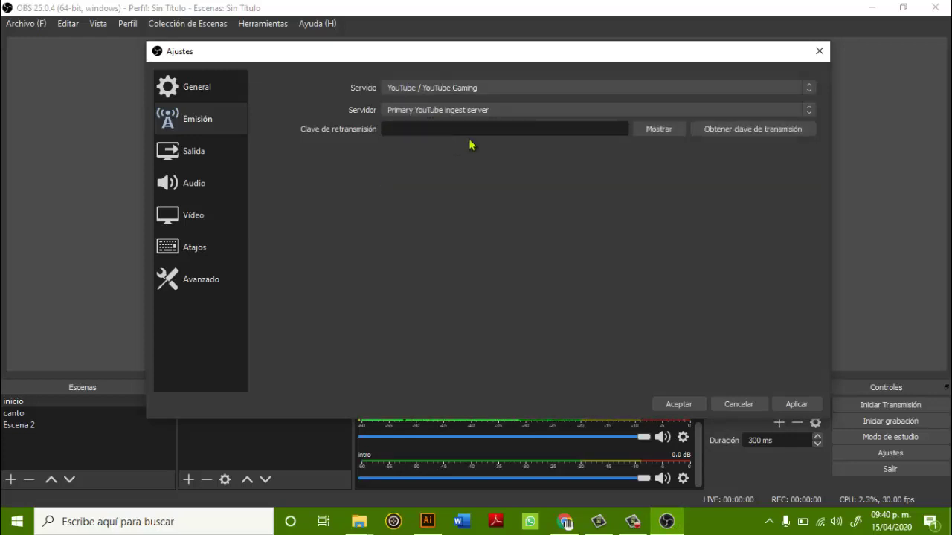
left_click(399, 130)
right_click(399, 130)
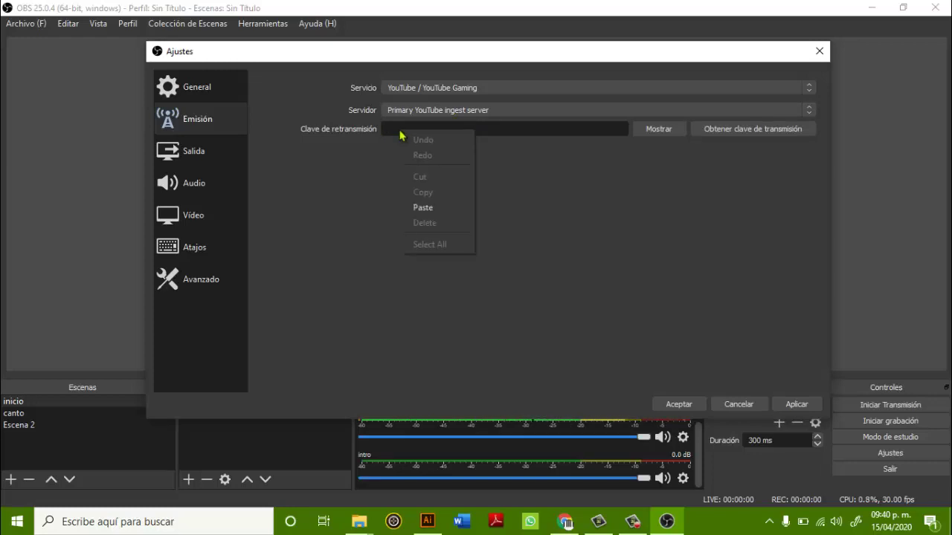
left_click(422, 206)
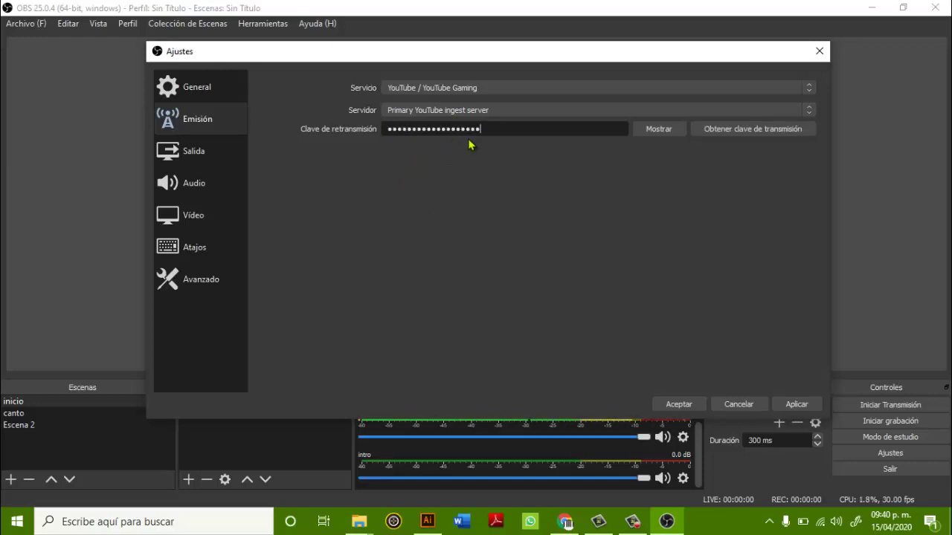
left_click(800, 404)
left_click(678, 404)
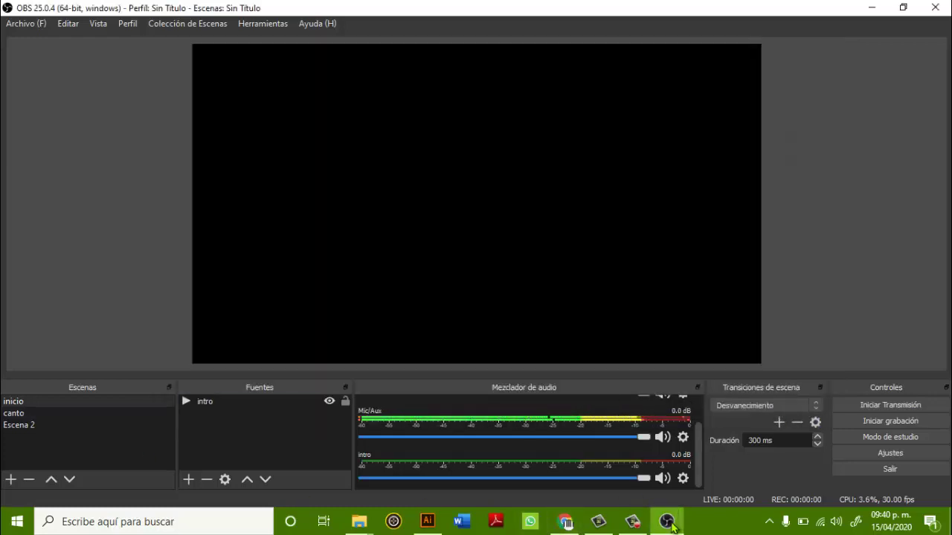
- Compare the OBS main window with the stream preview area in YouTube Studio before starting the transmission
left_click(668, 523)
left_click(668, 523)
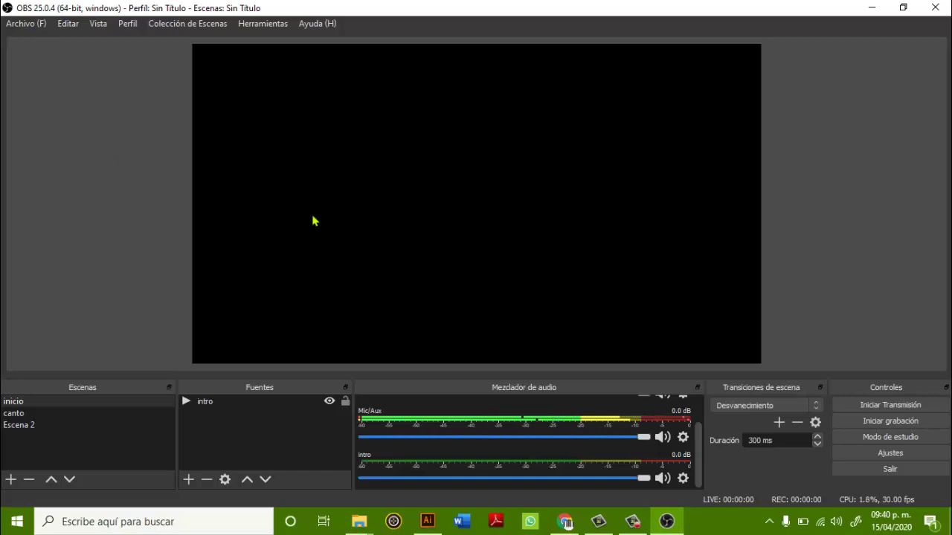
left_click(669, 522)
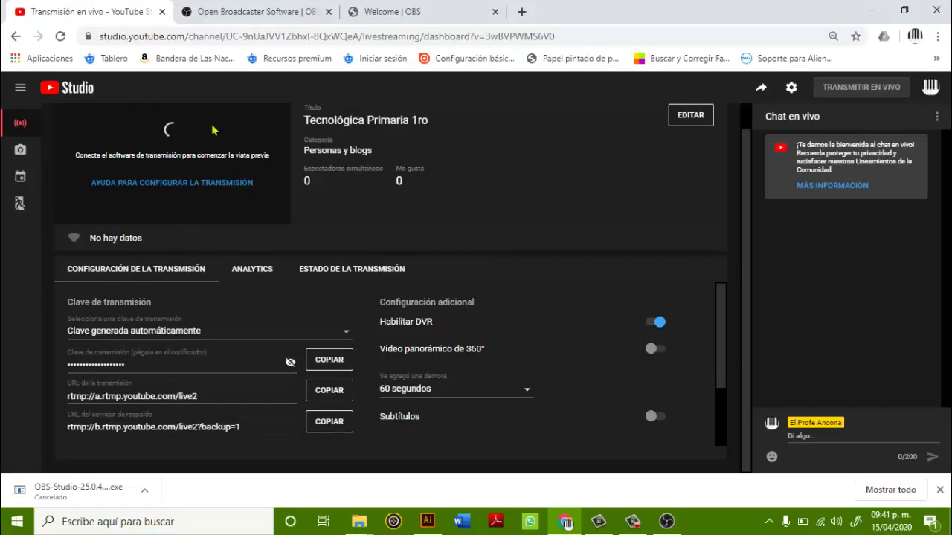
left_click(666, 522)
left_click(666, 523)
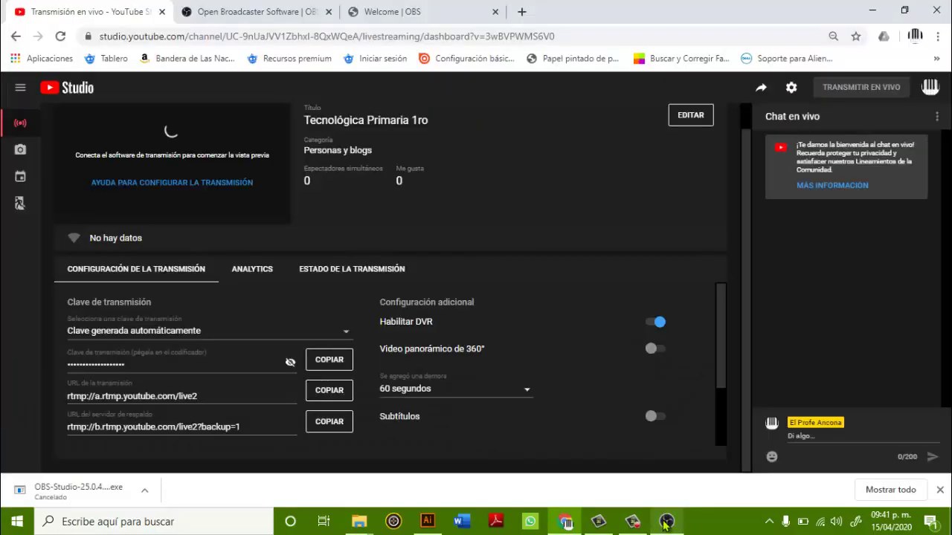
left_click(665, 523)
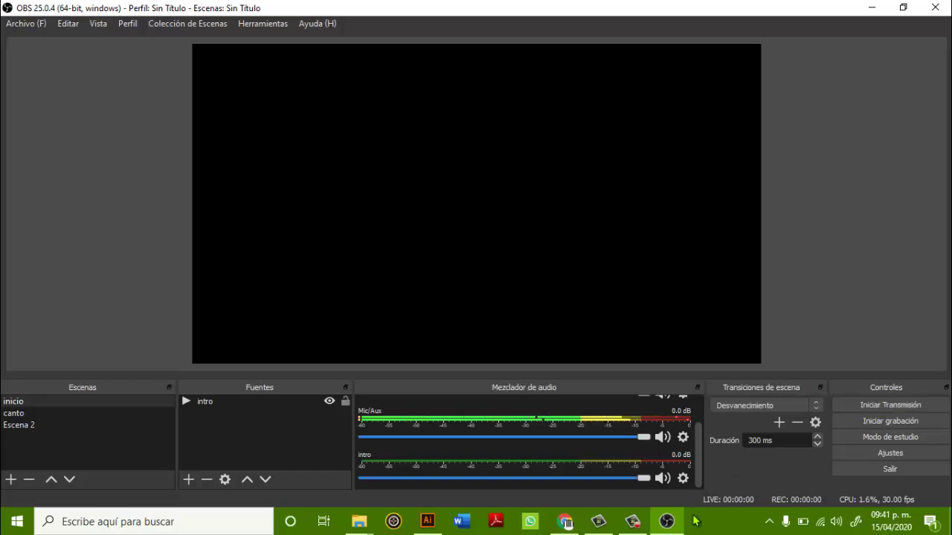
left_click(667, 521)
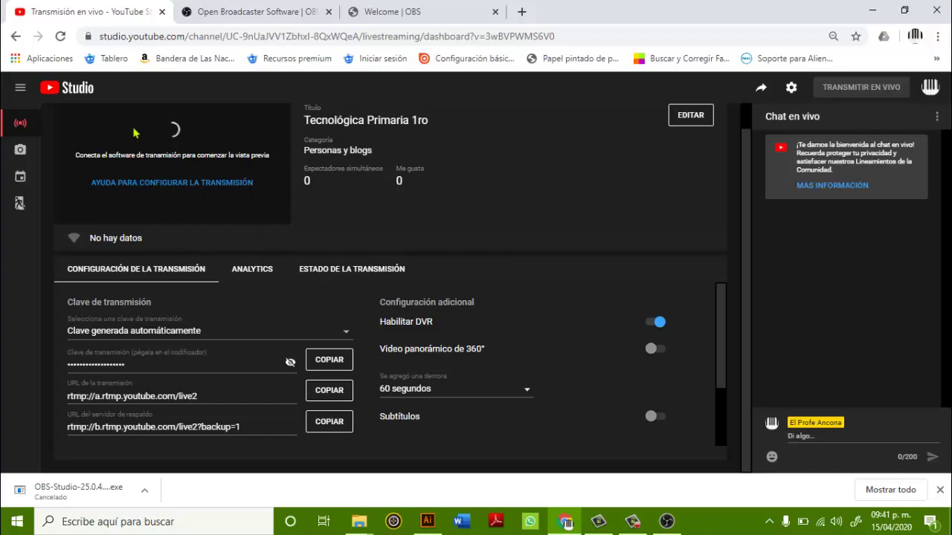
- Start streaming from OBS and check the connection status of the Tecnológica Primaria 1ro stream in YouTube Studio
left_click(666, 521)
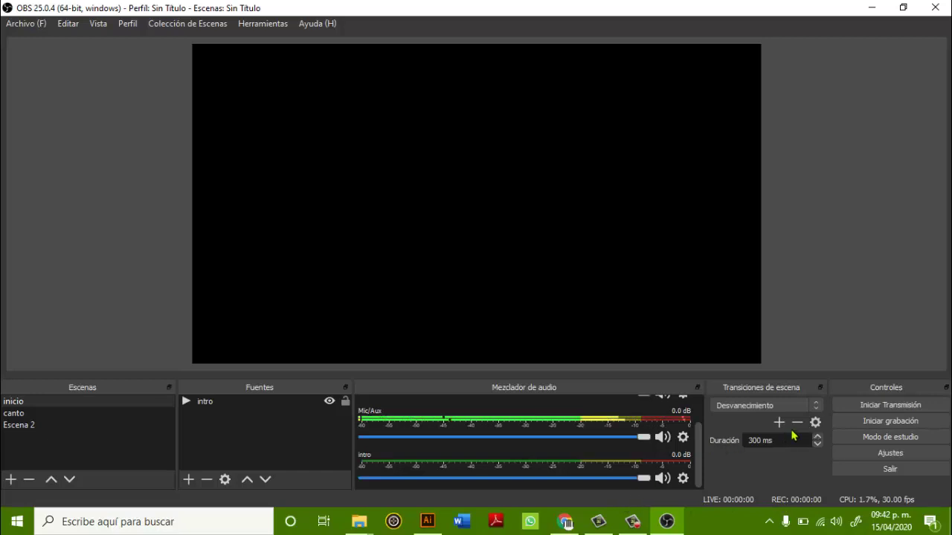
left_click(893, 408)
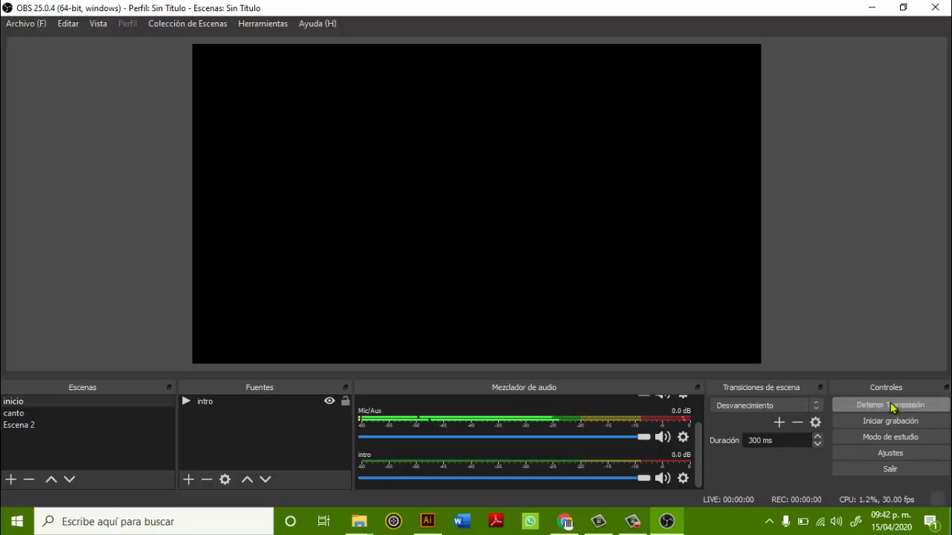
left_click(669, 522)
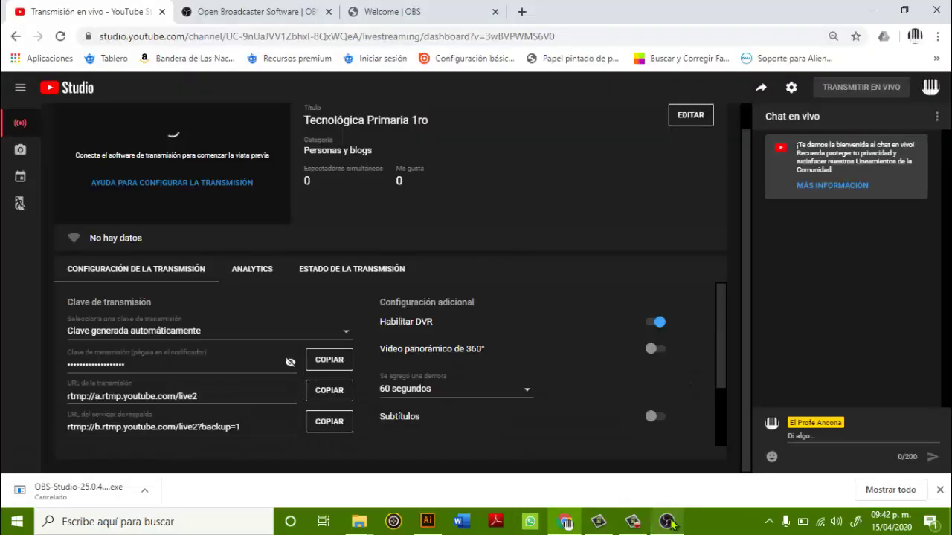
scroll(170, 250, "up", 1)
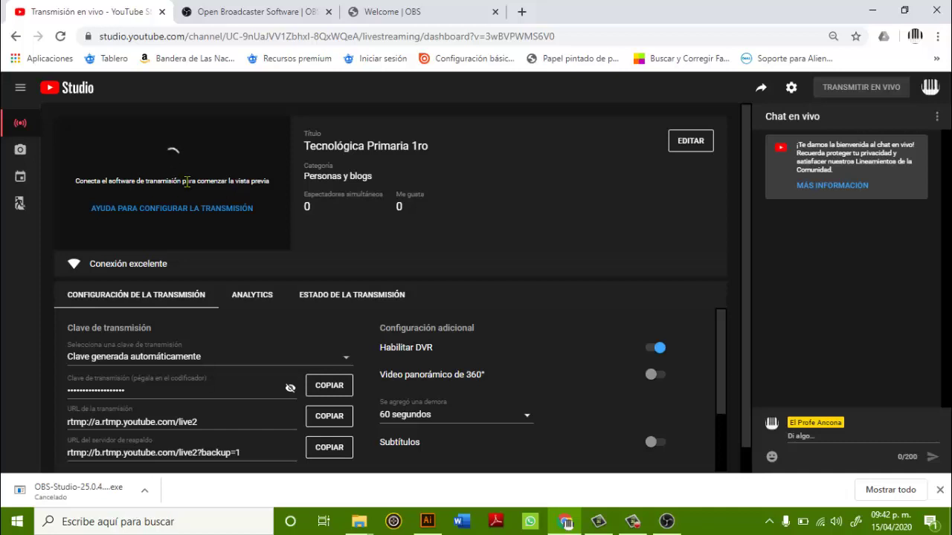
- In OBS, switch to the canto scene and back to inicio to replay the intro, and check it in the YouTube Studio preview
key("alt+Tab")
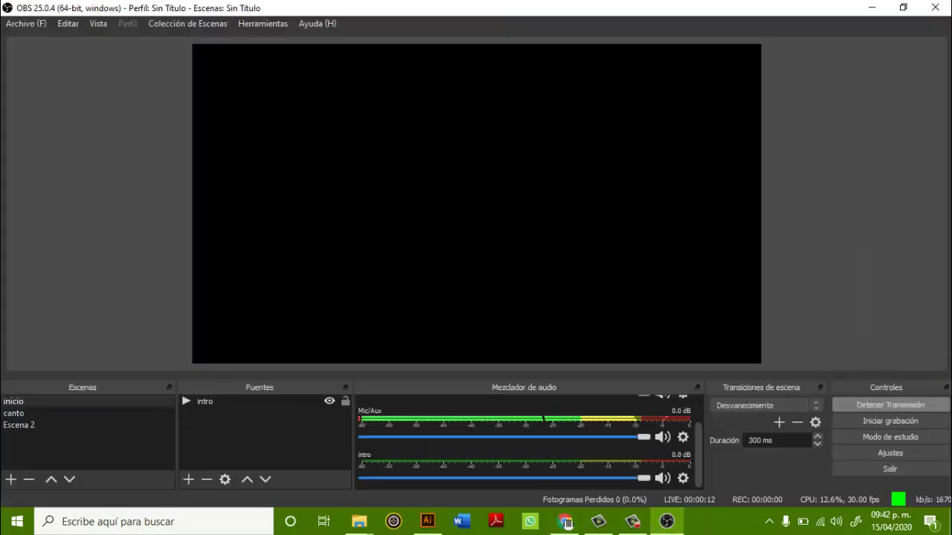
left_click(19, 414)
left_click(15, 402)
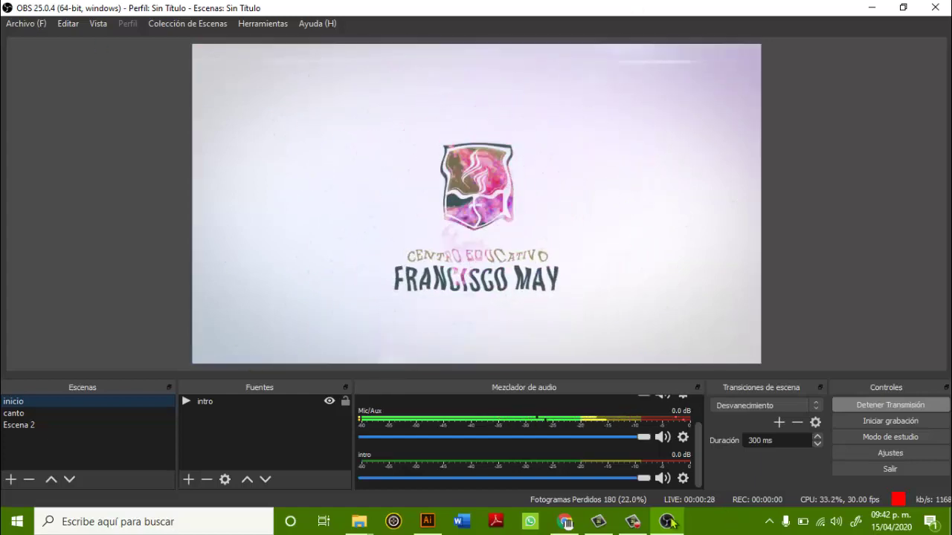
key("alt+Tab")
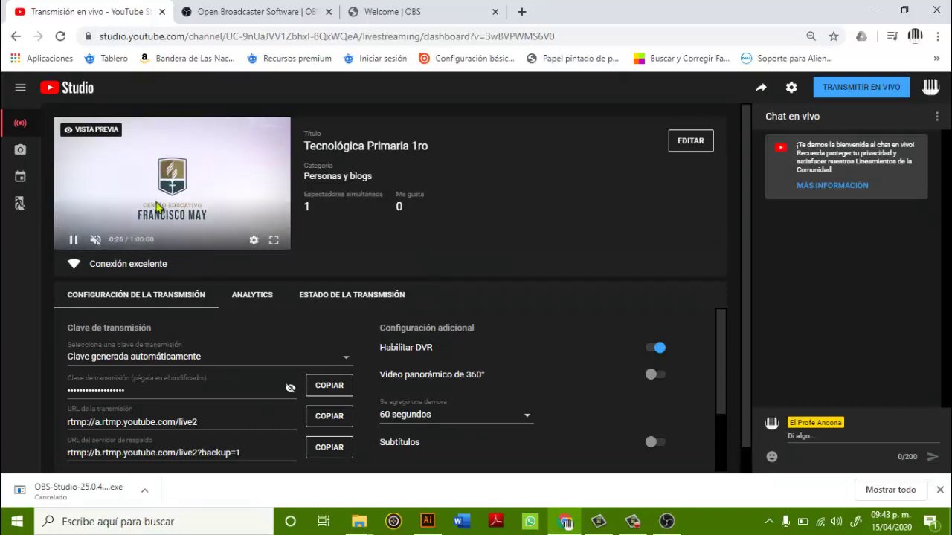
- Switch the OBS output to the canto scene and check how it arrives in the YouTube Studio preview
left_click(667, 521)
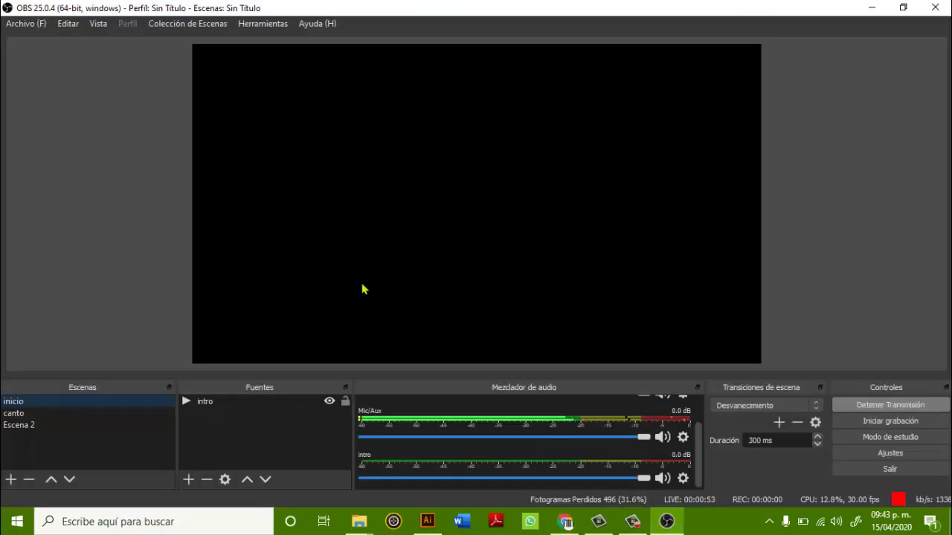
left_click(22, 414)
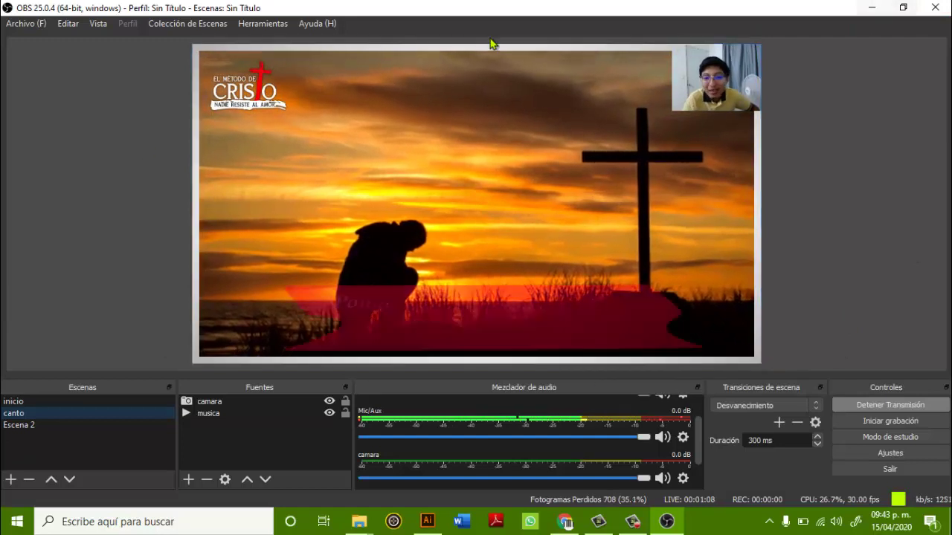
left_click(862, 9)
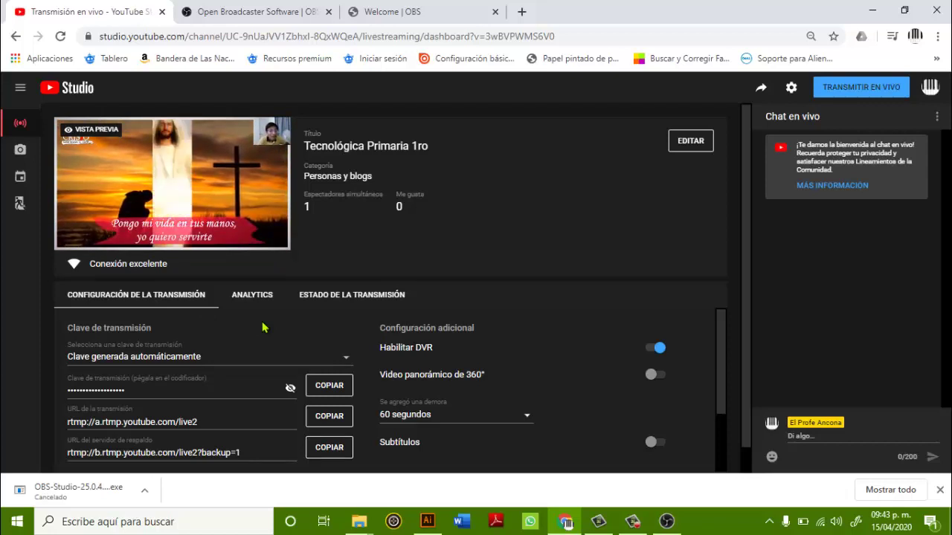
mouse_move(148, 191)
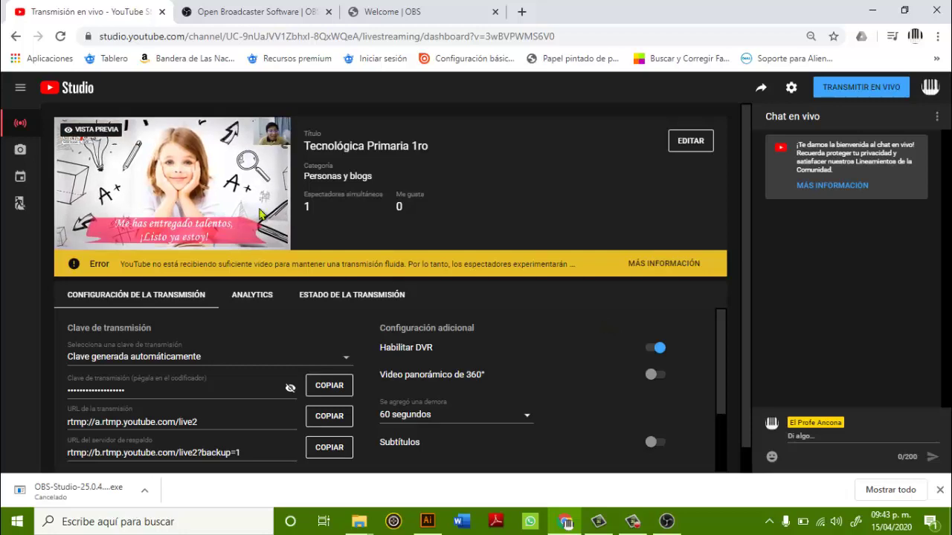
- Return to OBS and look over the available scene transitions, keeping Desvanecimiento
key("alt+Tab")
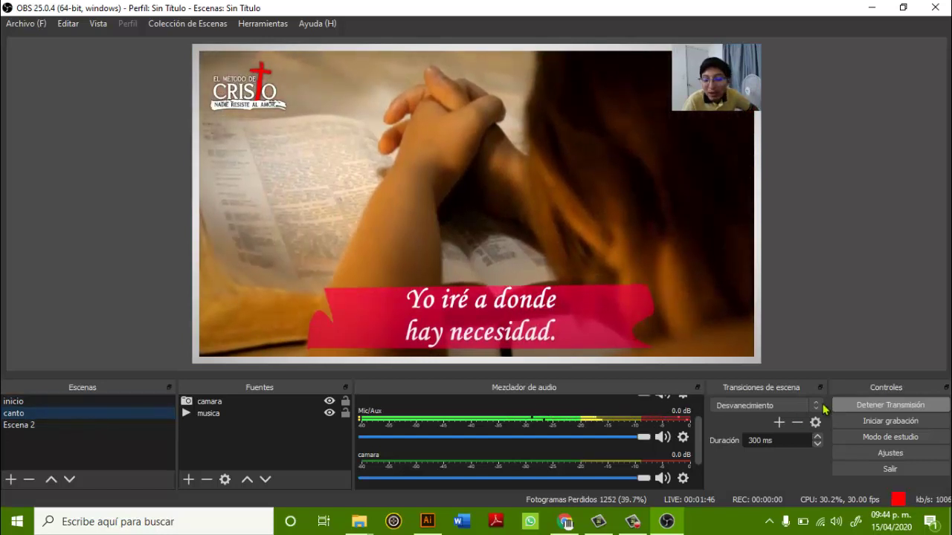
left_click(817, 405)
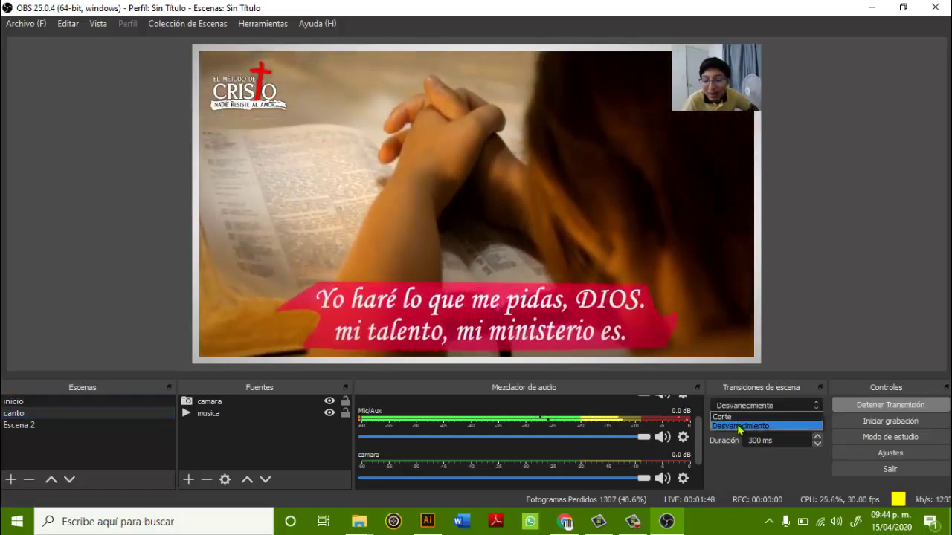
left_click(235, 392)
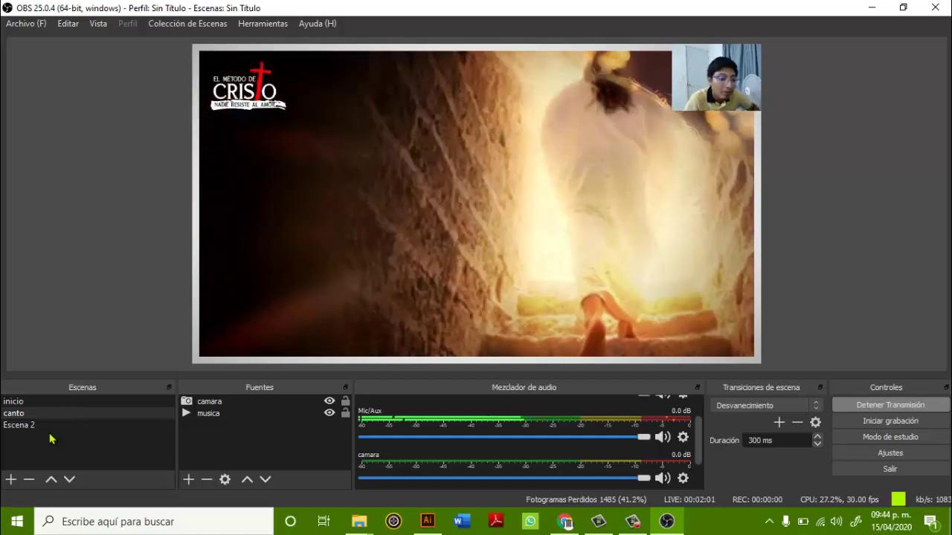
- Switch the OBS output to Escena 2, check the screen capture in the YouTube Studio preview, and minimize the windows to the desktop
left_click(22, 425)
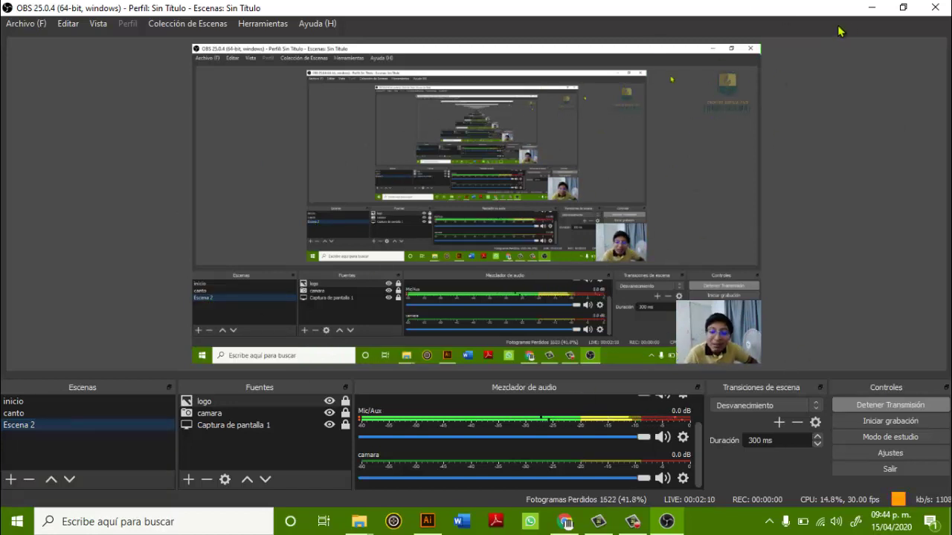
left_click(871, 8)
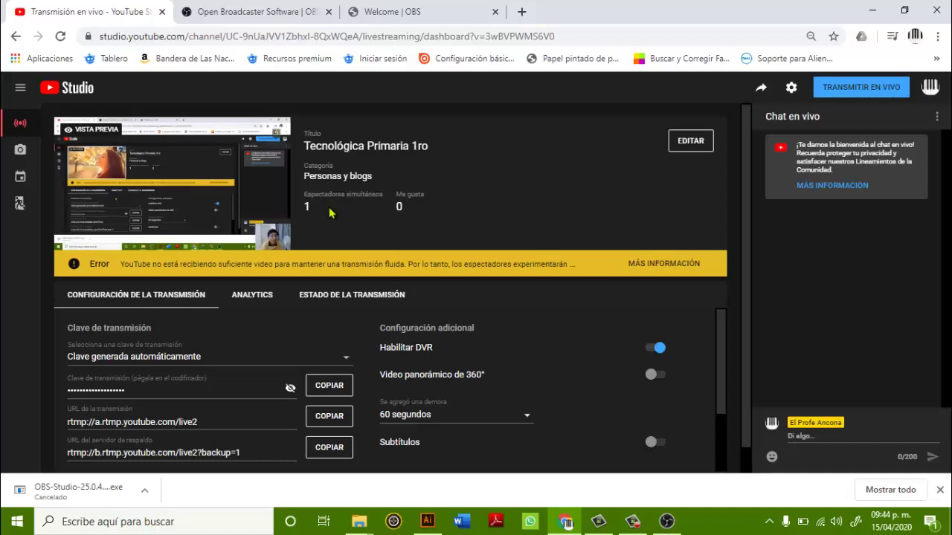
mouse_move(236, 209)
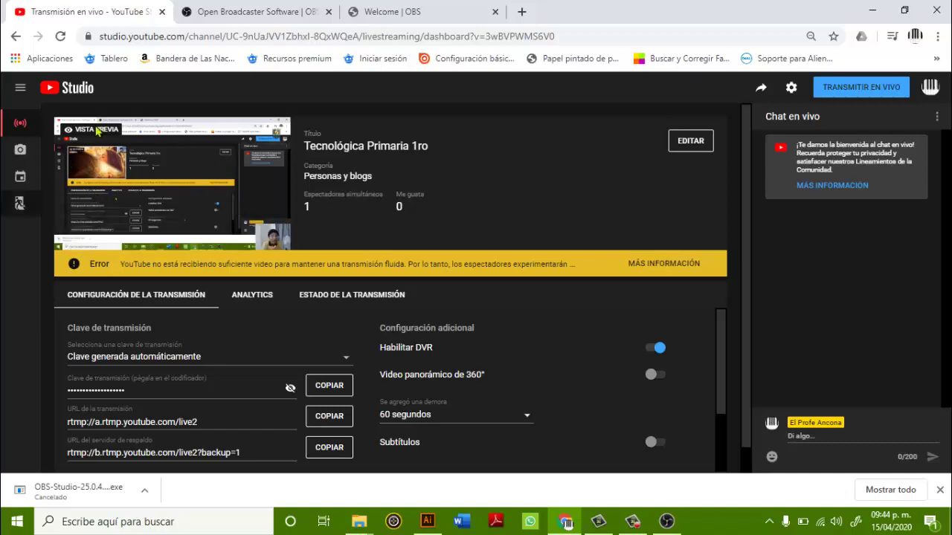
left_click(873, 15)
left_click(111, 521)
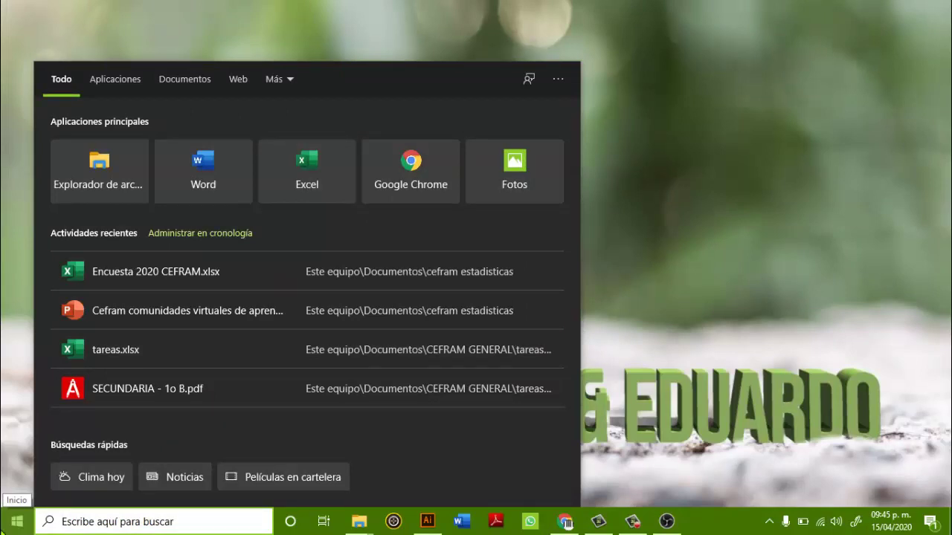
left_click(15, 520)
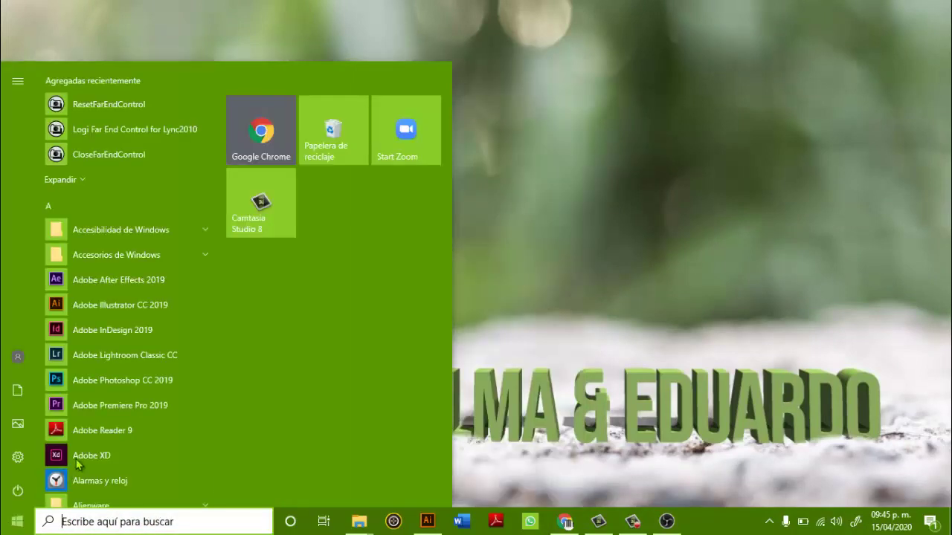
scroll(95, 415, "down", 10)
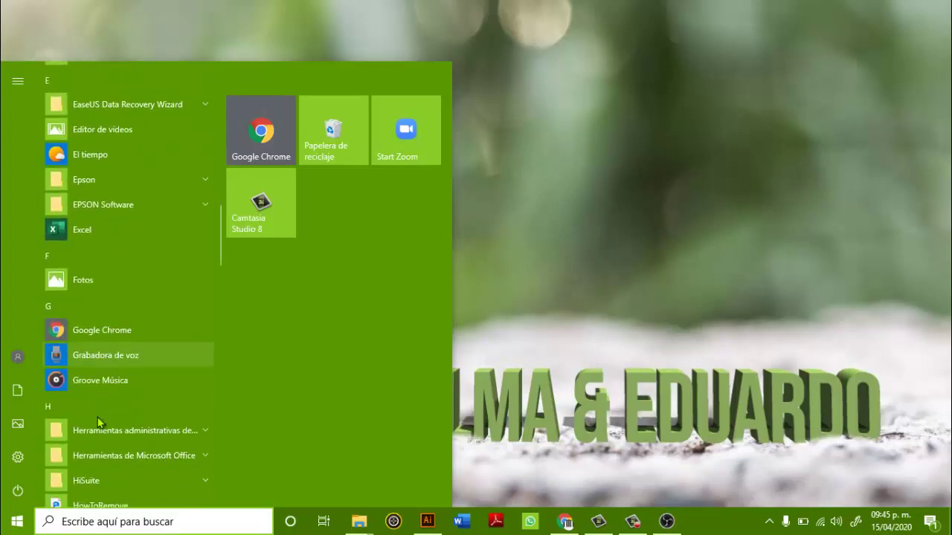
scroll(98, 419, "down", 15)
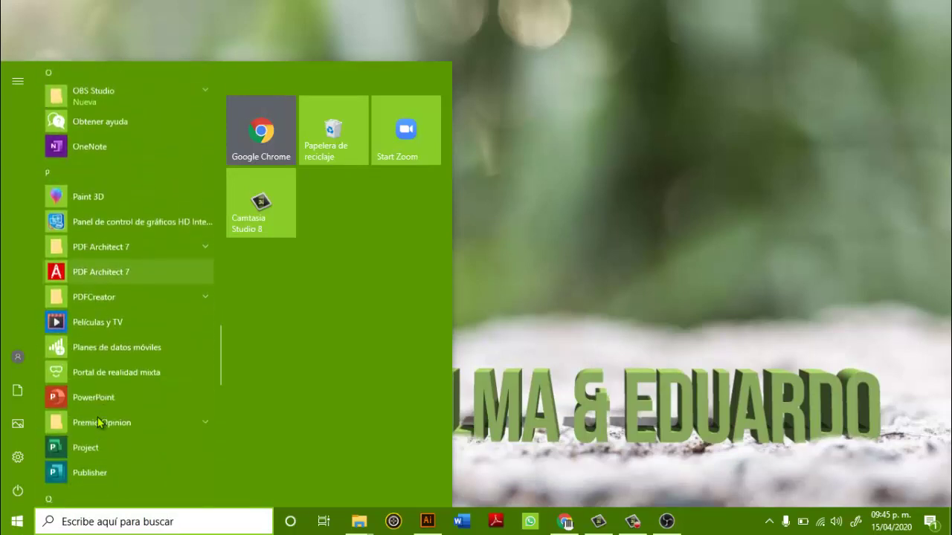
scroll(97, 417, "down", 10)
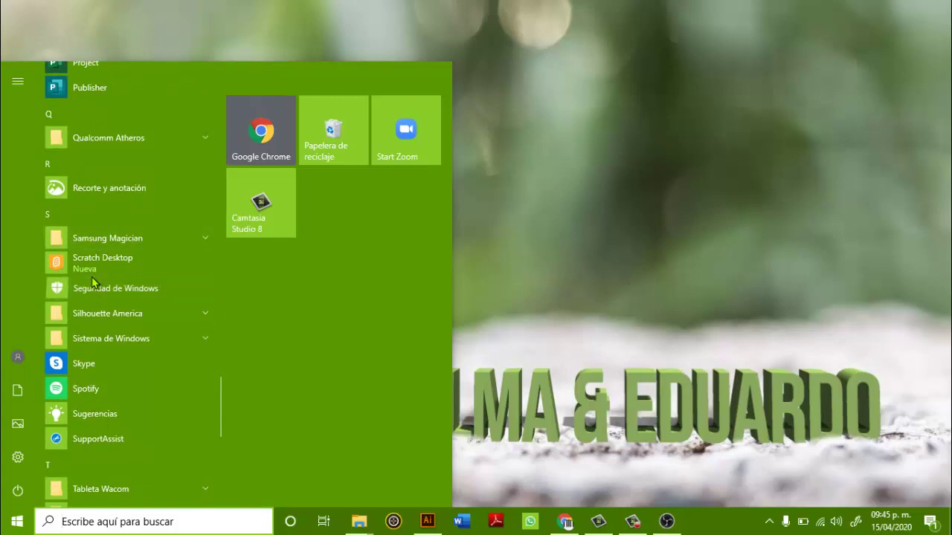
left_click(94, 288)
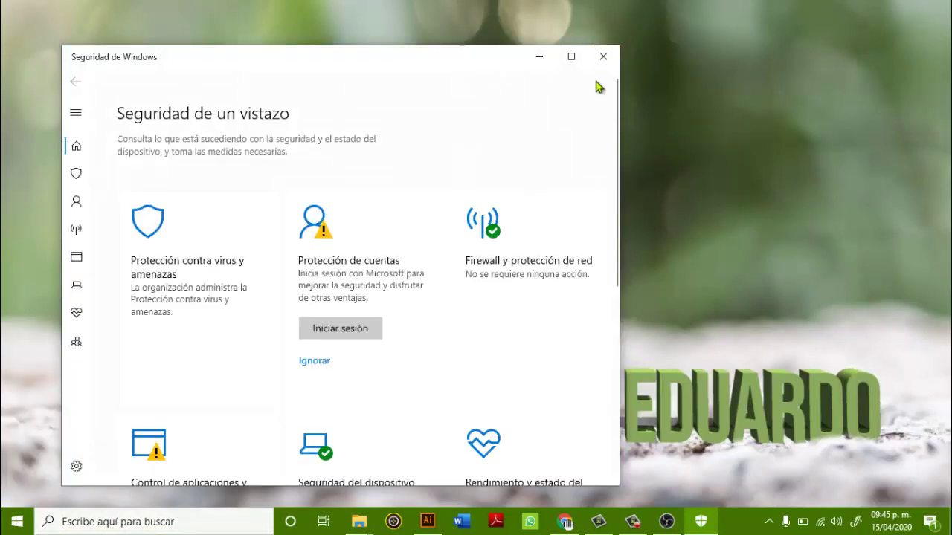
left_click(602, 56)
- Search Windows for "scr" and launch Scratch Desktop to demonstrate the screen capture
left_click(160, 519)
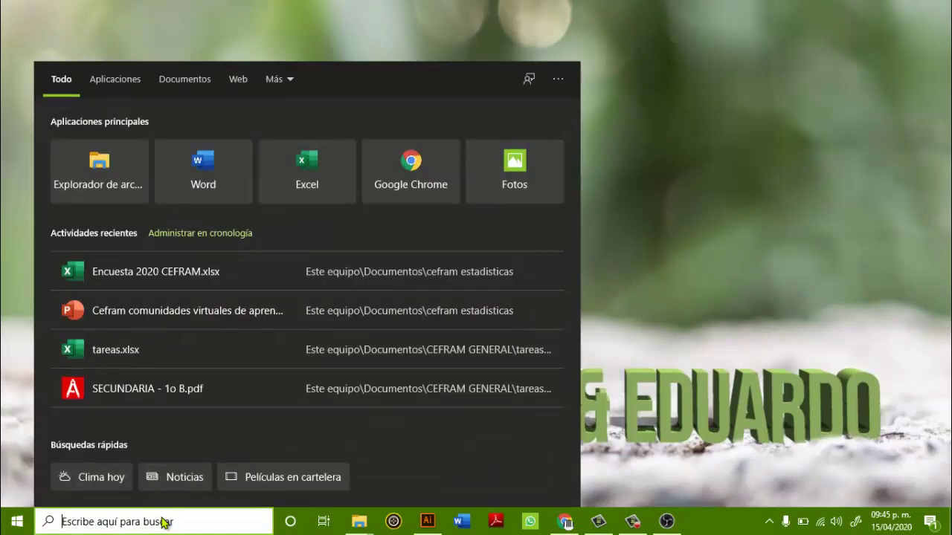
type("scr")
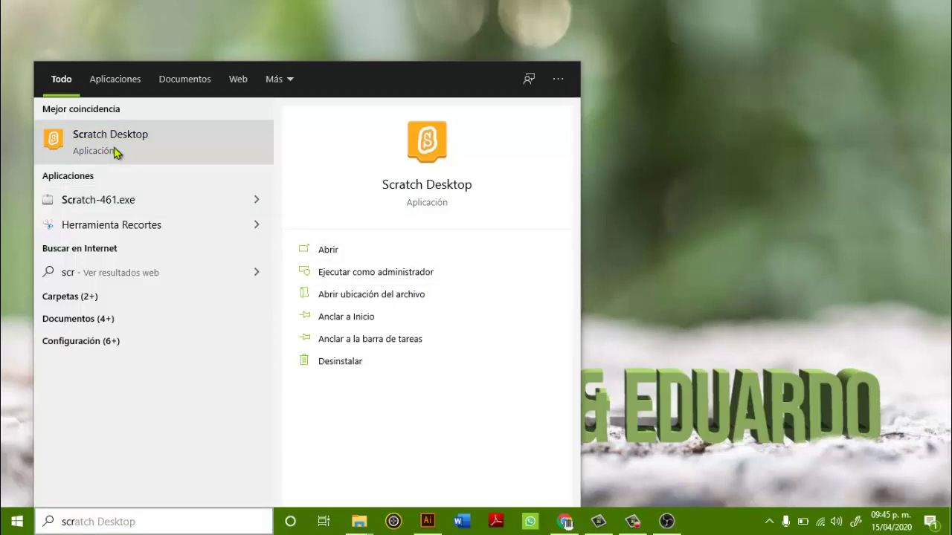
left_click(687, 389)
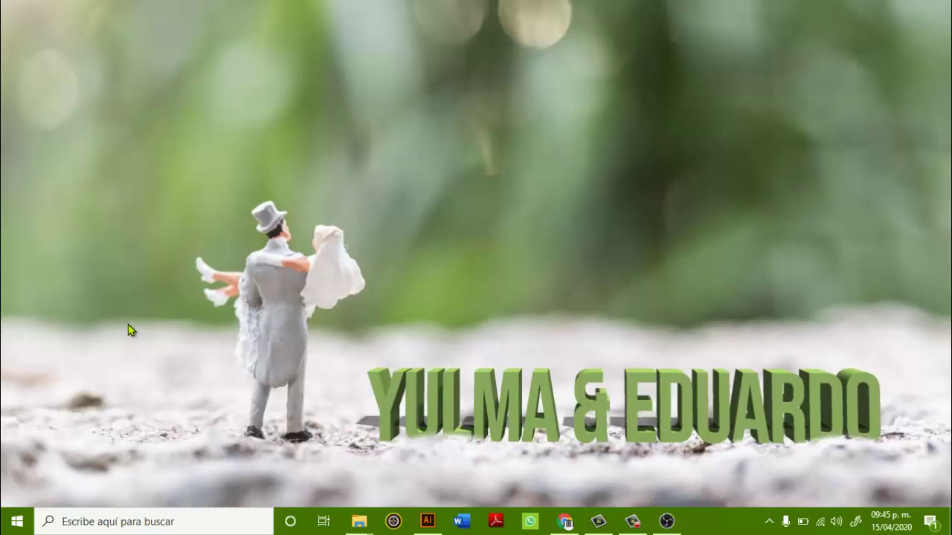
left_click(633, 525)
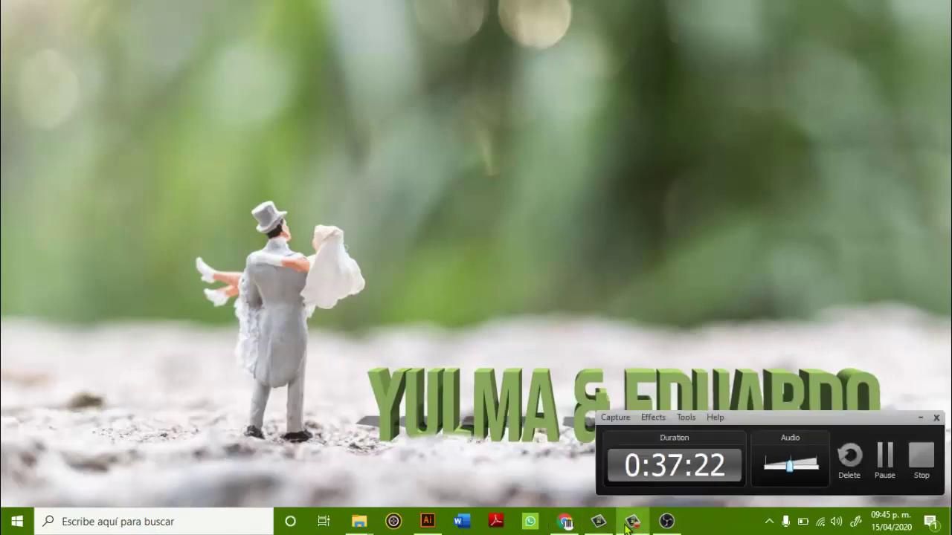
left_click(632, 524)
left_click(599, 521)
left_click(598, 521)
- Return to YouTube Studio and take the Tecnológica Primaria 1ro stream live to viewers
left_click(565, 521)
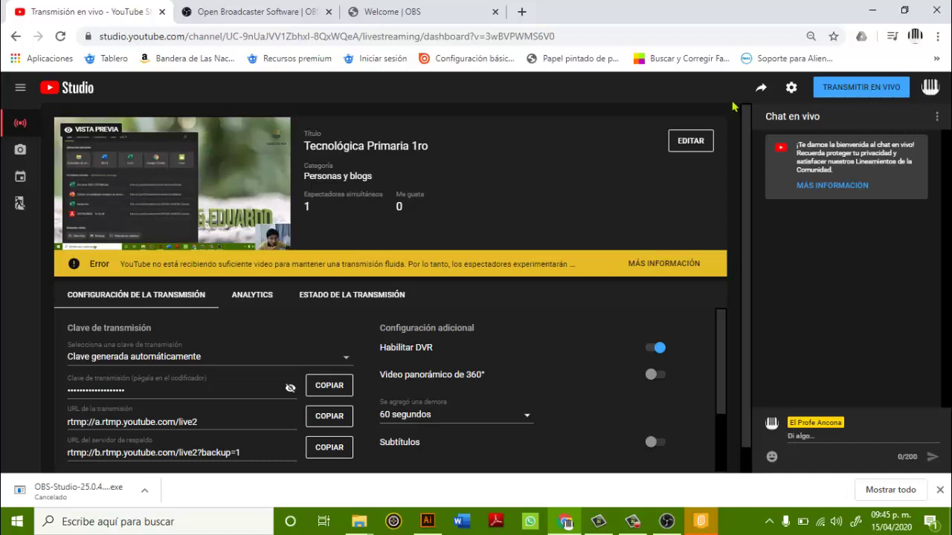
left_click(860, 89)
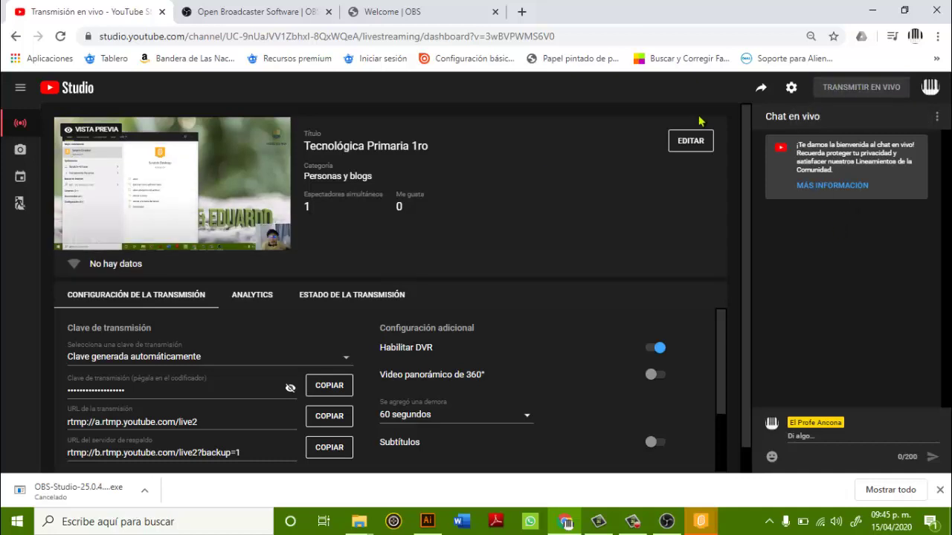
left_click(837, 89)
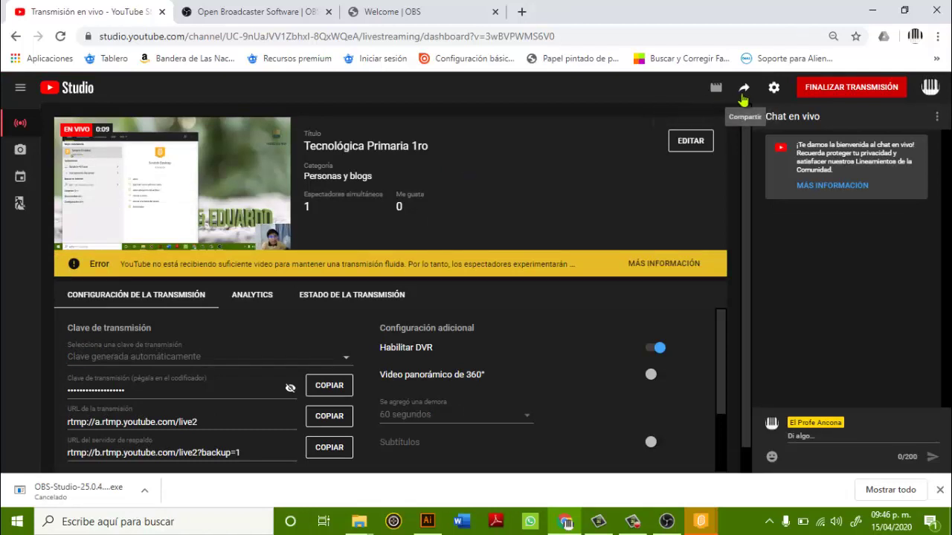
left_click(744, 91)
key("ctrl+c")
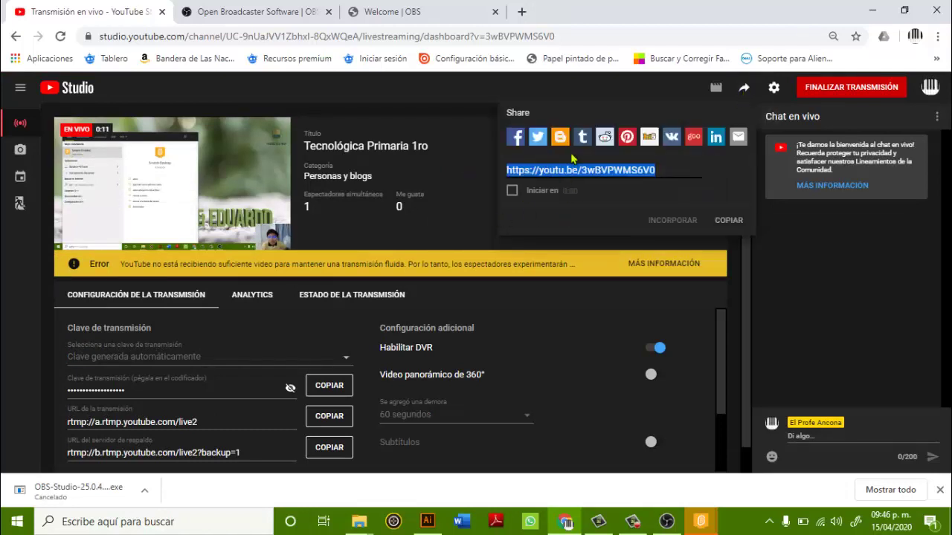
right_click(558, 174)
left_click(578, 188)
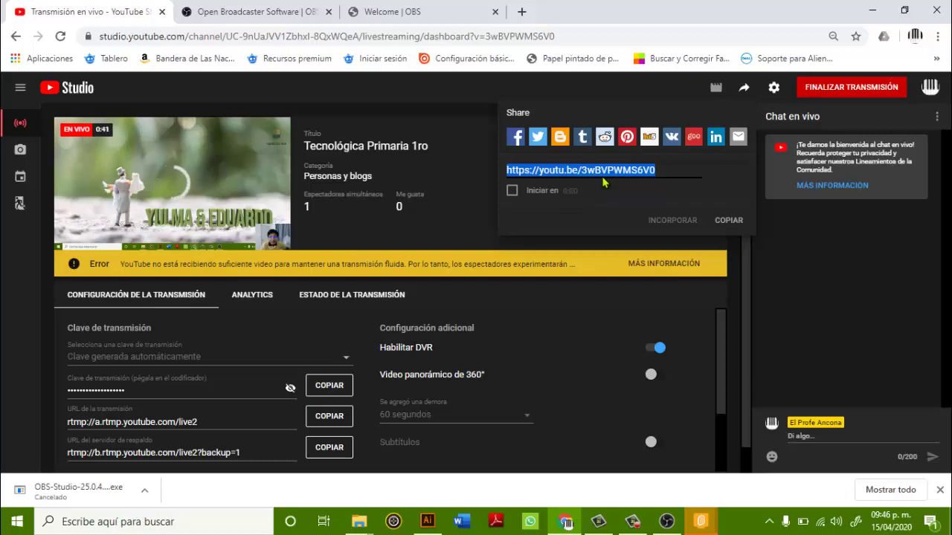
left_click(521, 11)
key("ctrl+v")
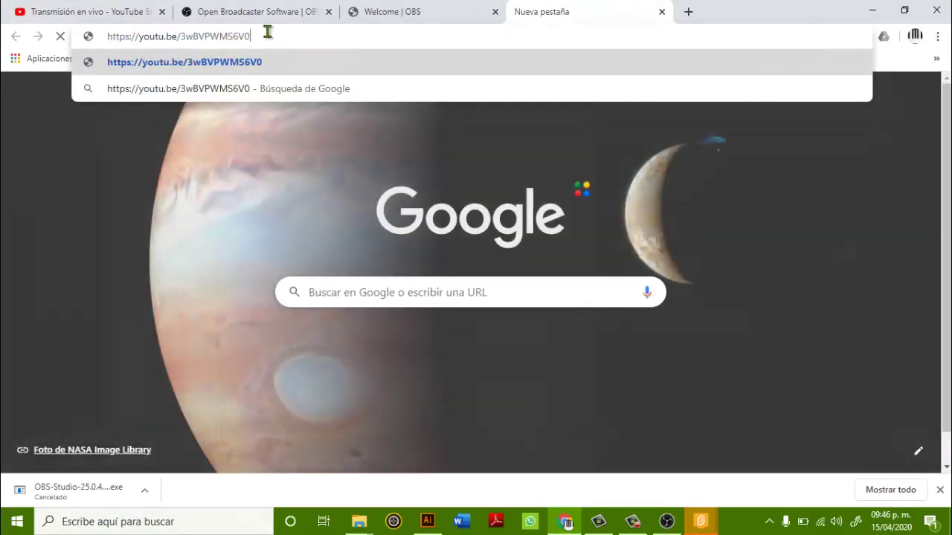
key("Return")
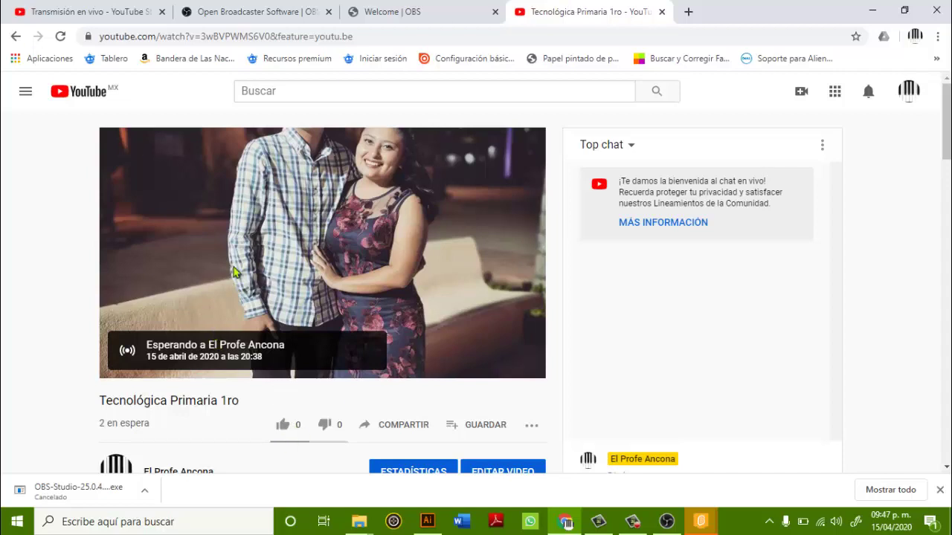
- Compare the public watch page with the YouTube Studio dashboard, close the watch page, and return to the dashboard
left_click(98, 9)
left_click(561, 9)
left_click(90, 7)
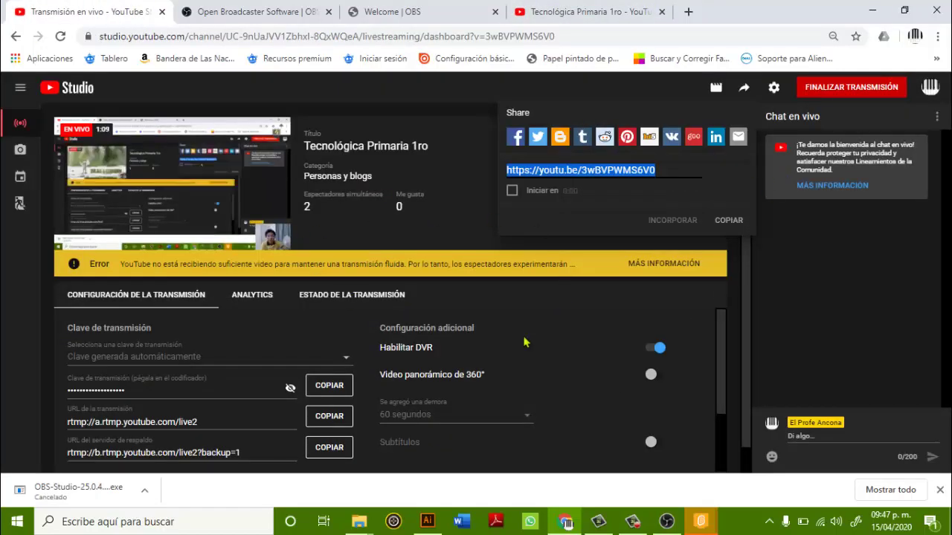
left_click(530, 8)
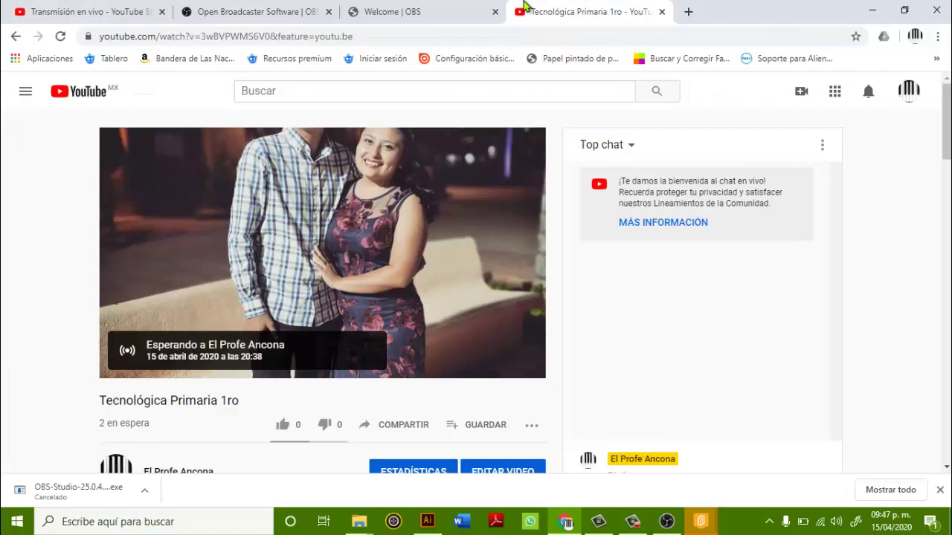
left_click(661, 13)
left_click(89, 12)
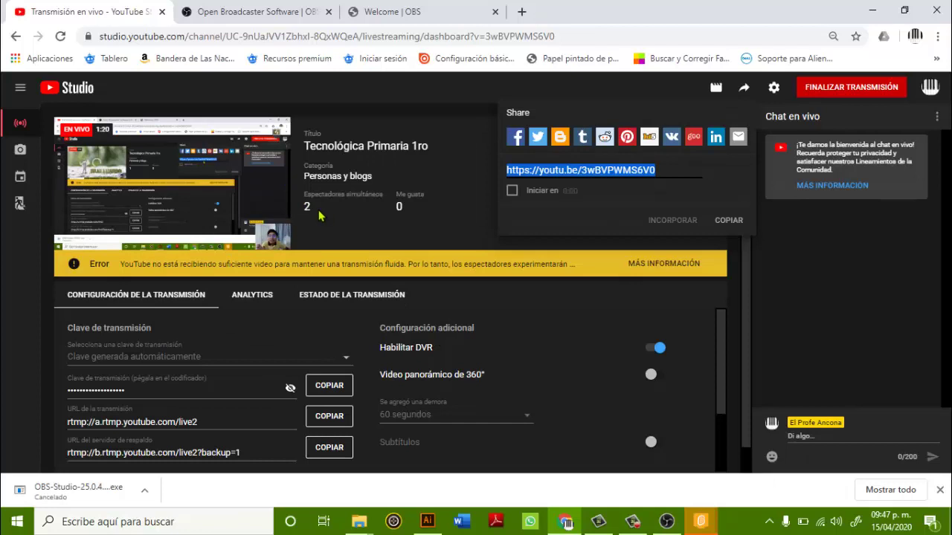
- Dismiss the stream's share dialog and send the message "ai" in the live chat
left_click(406, 201)
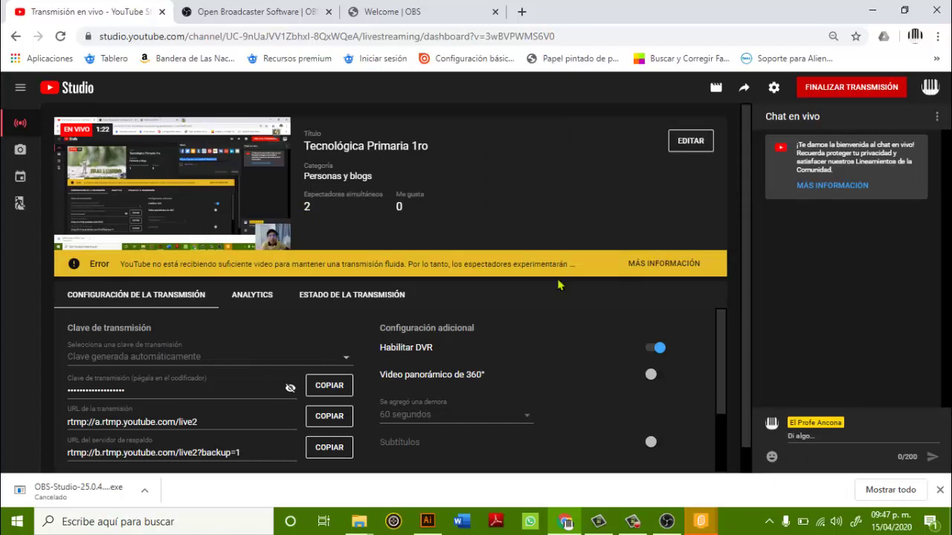
left_click(799, 438)
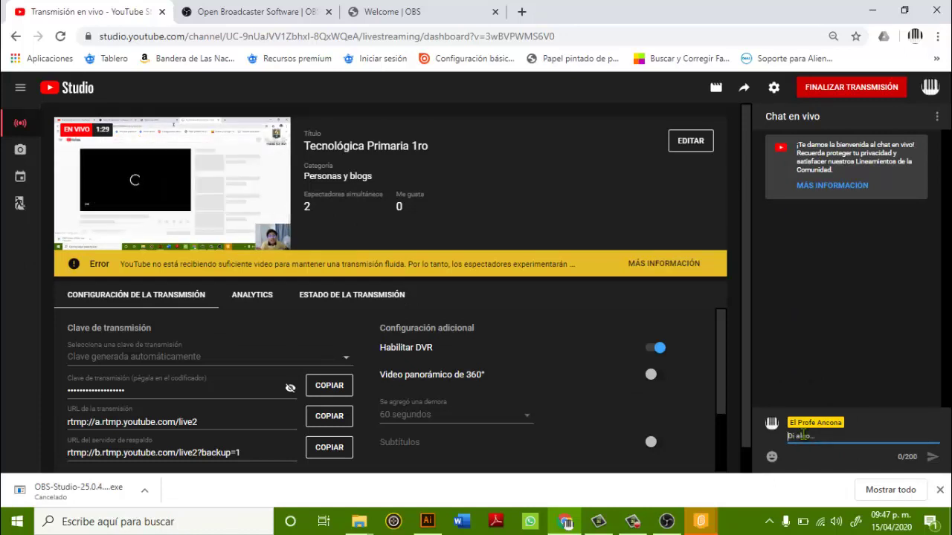
type("si")
key("Return")
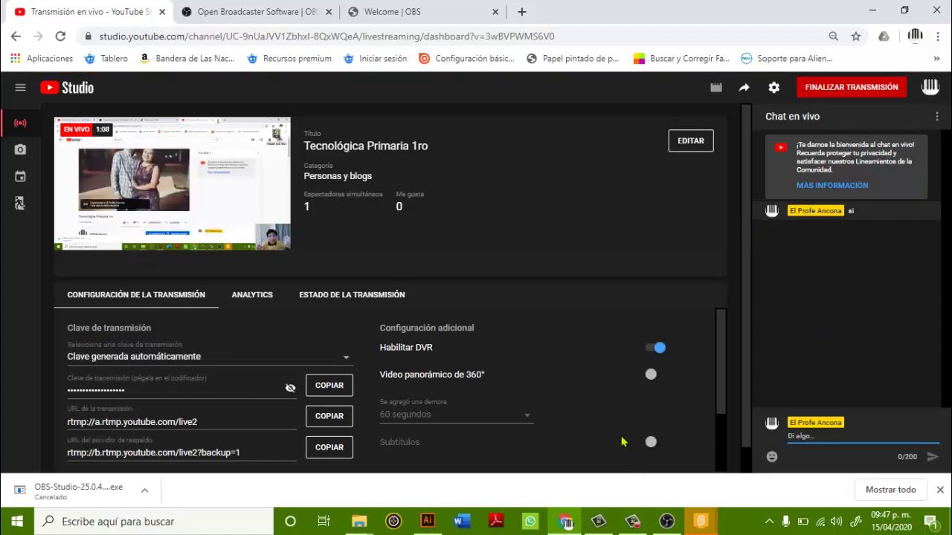
- Close the duplicate Scratch Desktop window, switch to the remaining one, and maximize it
mouse_move(697, 515)
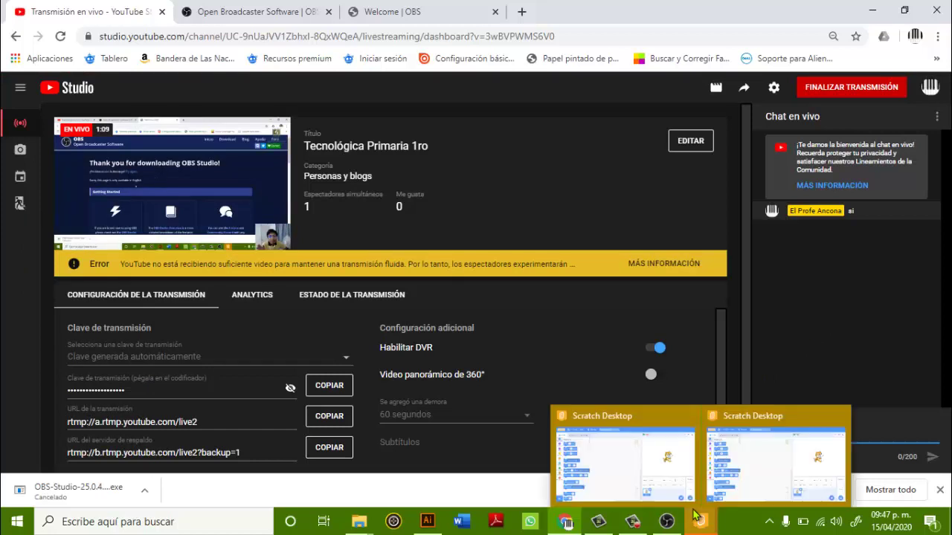
left_click(839, 415)
left_click(706, 480)
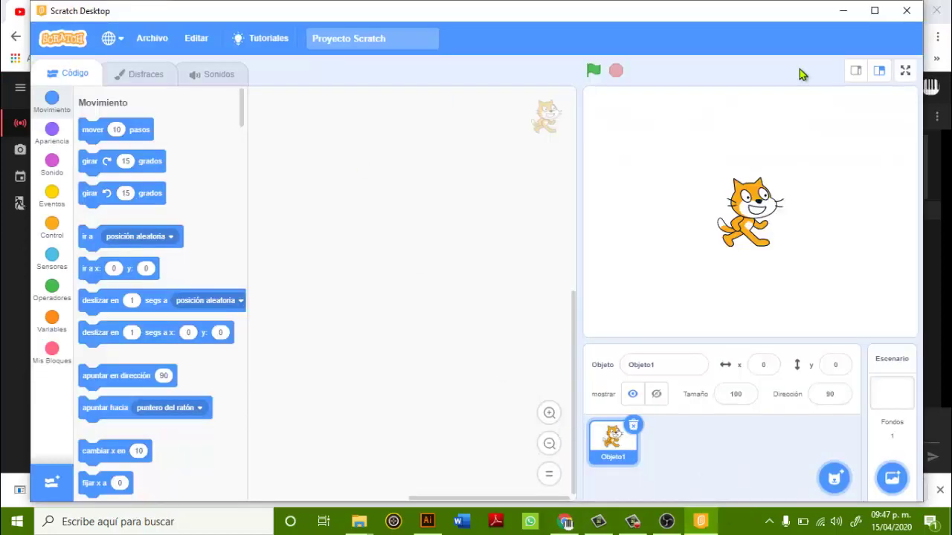
left_click(875, 11)
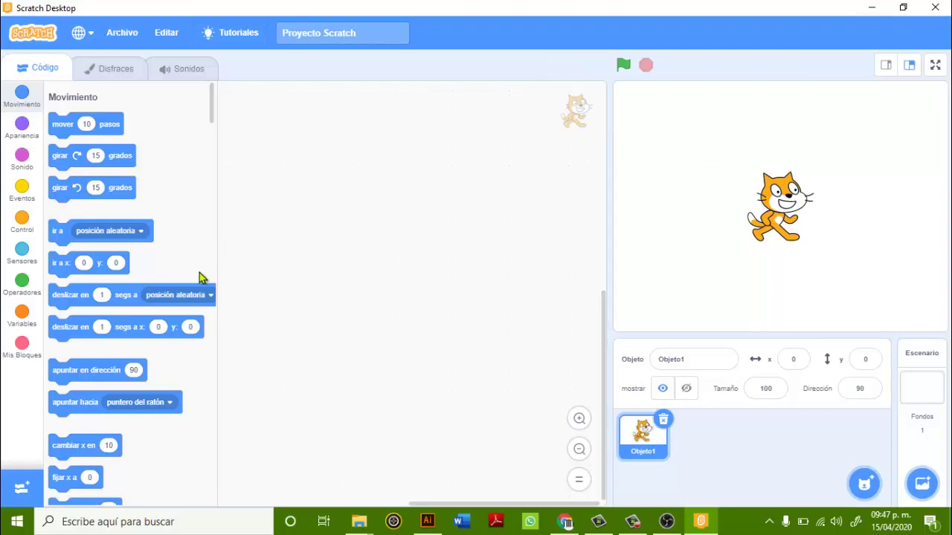